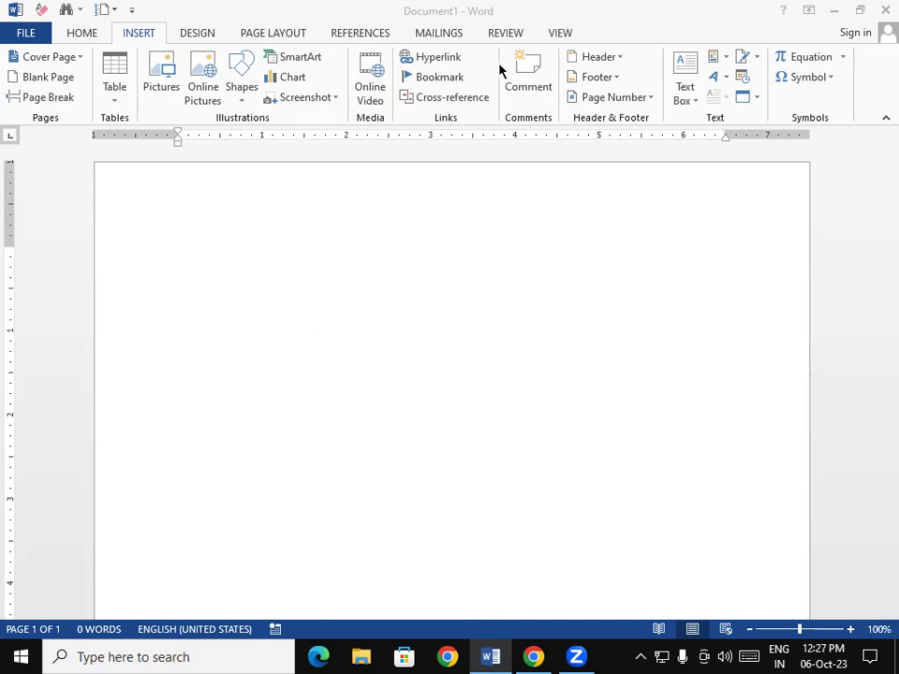
- Insert a screen clipping of the Launch Meeting button from the Zoom browser page, and delete it from the document
{"action": "left_click", "coordinate": [326, 98]}
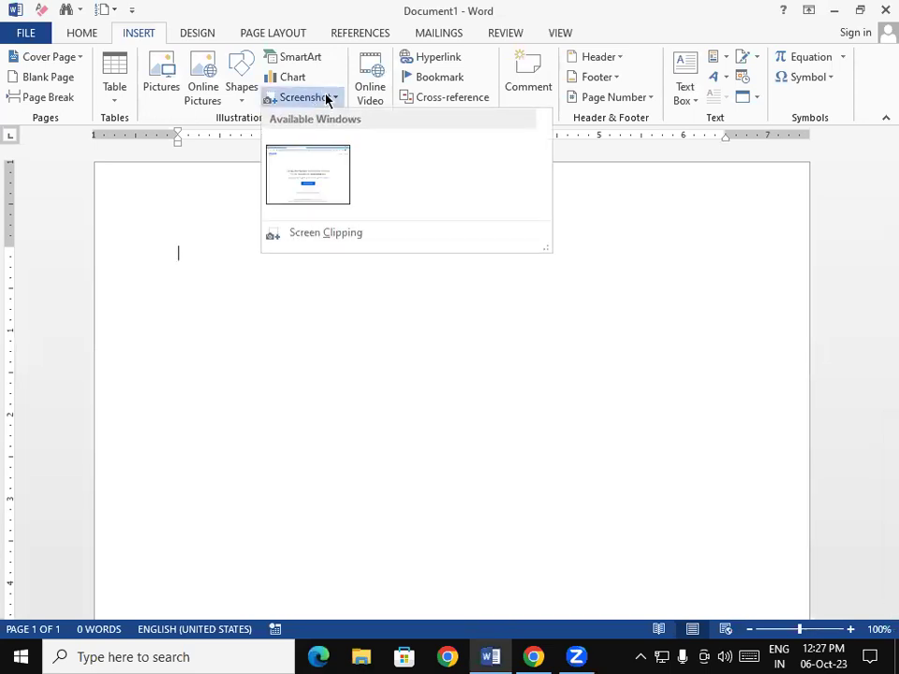
{"action": "left_click", "coordinate": [328, 234]}
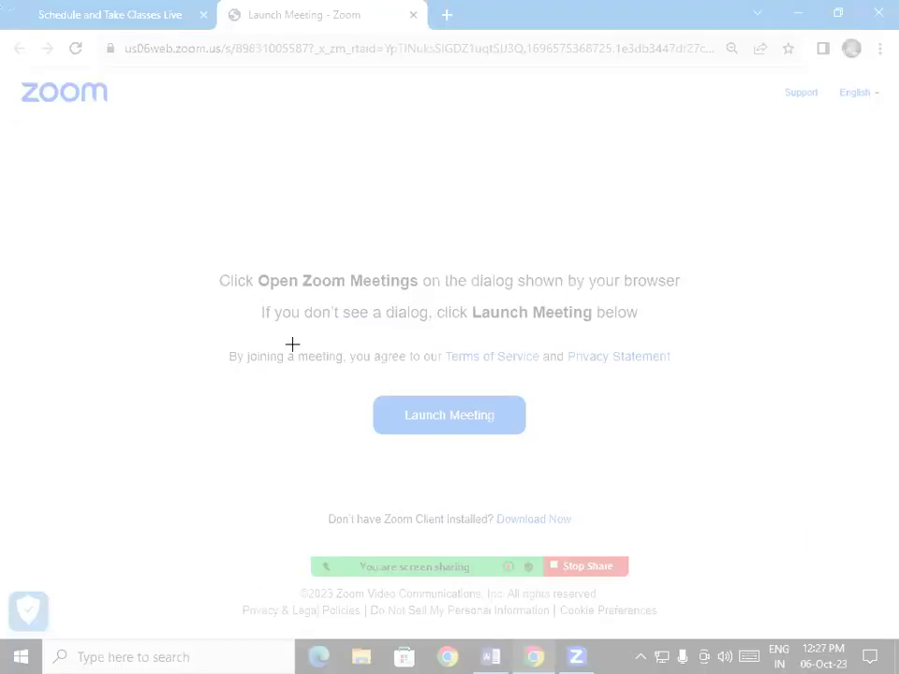
{"action": "left_click_drag", "start_coordinate": [361, 388], "coordinate": [536, 451]}
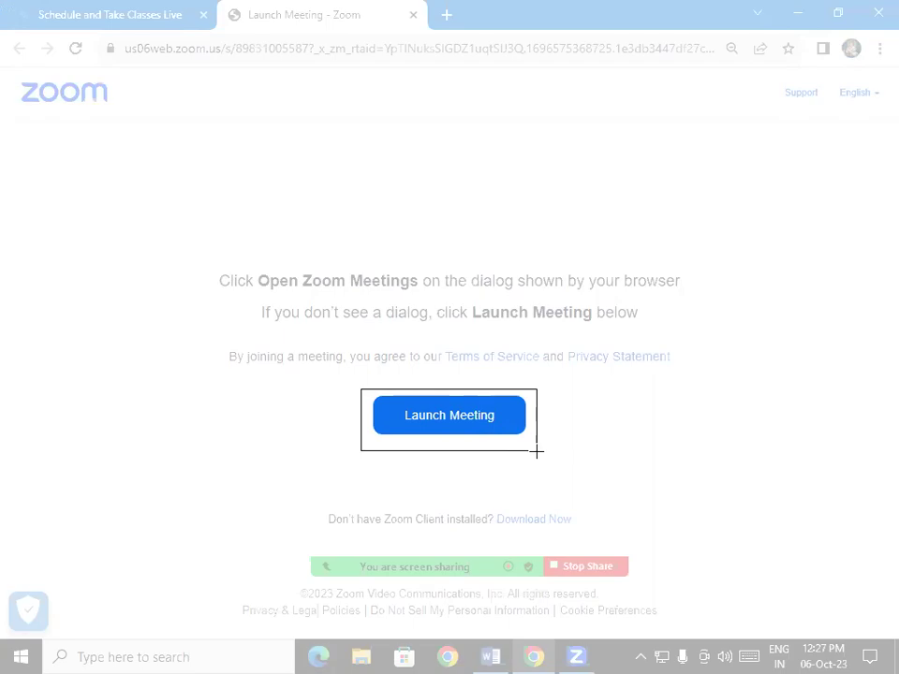
{"action": "left_click_drag", "start_coordinate": [537, 452], "coordinate": [537, 451]}
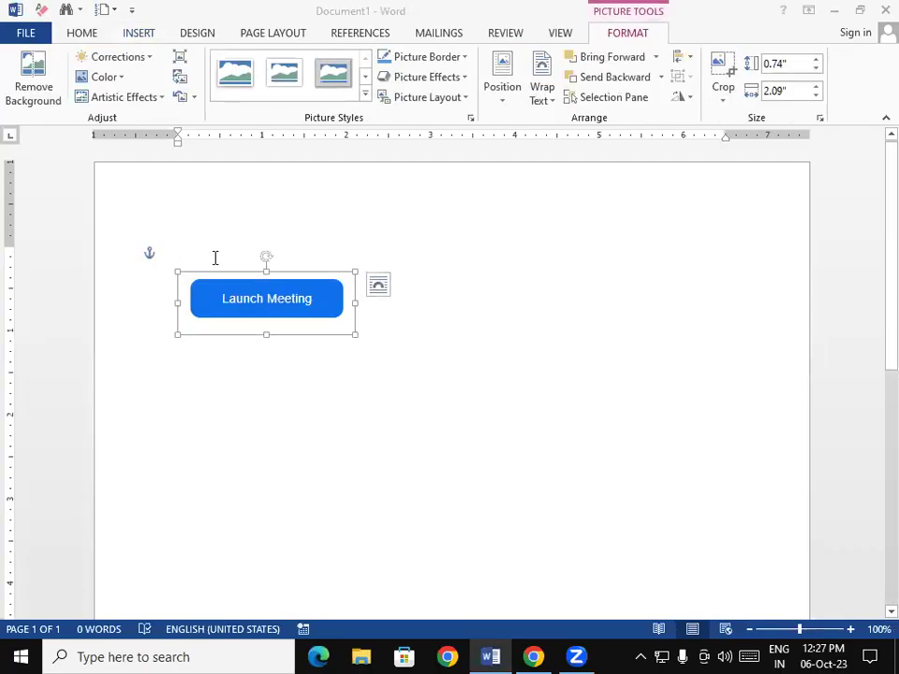
{"action": "key", "text": "Delete"}
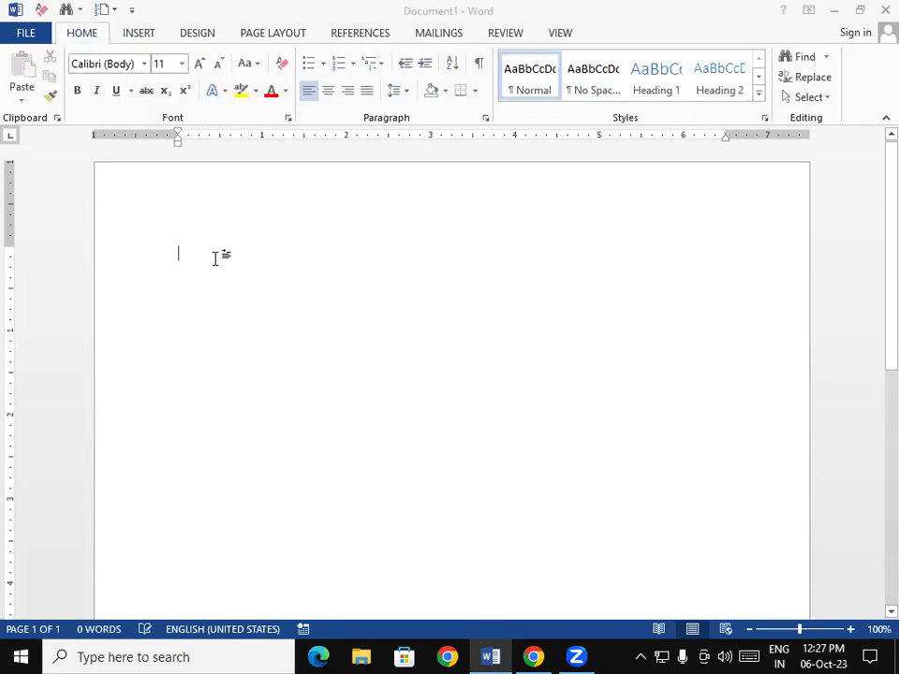
- Insert a screen clipping of the Zoom logo from the browser page into the document
{"action": "left_click", "coordinate": [140, 33]}
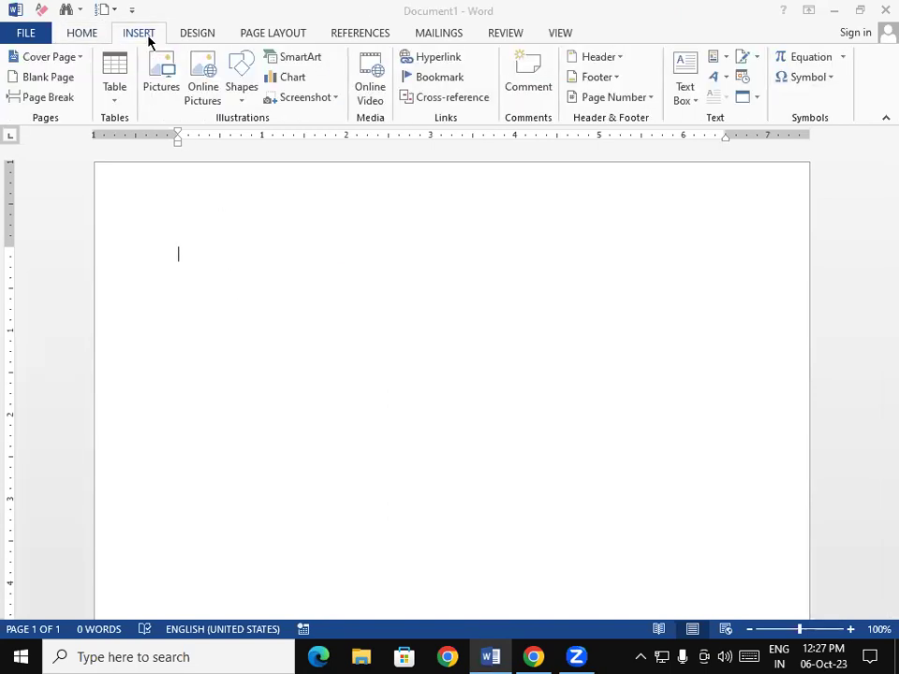
{"action": "left_click", "coordinate": [332, 98]}
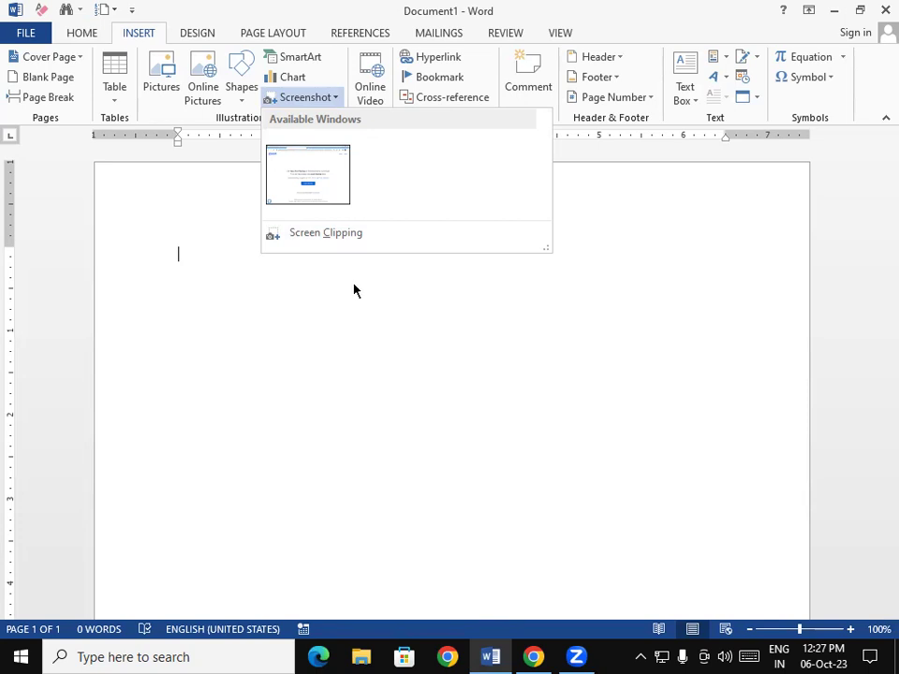
{"action": "left_click", "coordinate": [322, 234]}
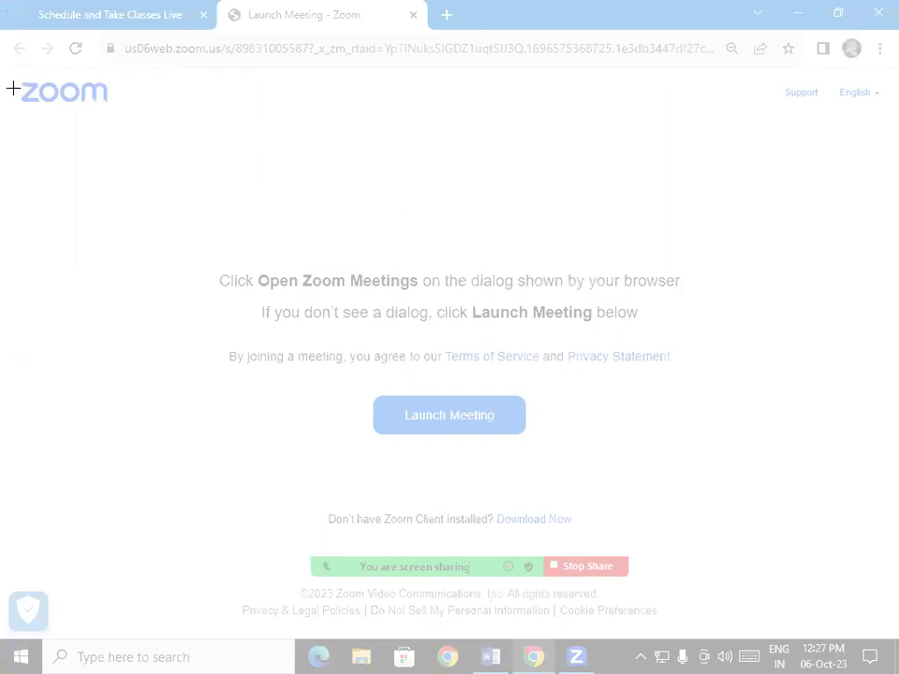
{"action": "left_click_drag", "start_coordinate": [12, 77], "coordinate": [118, 120]}
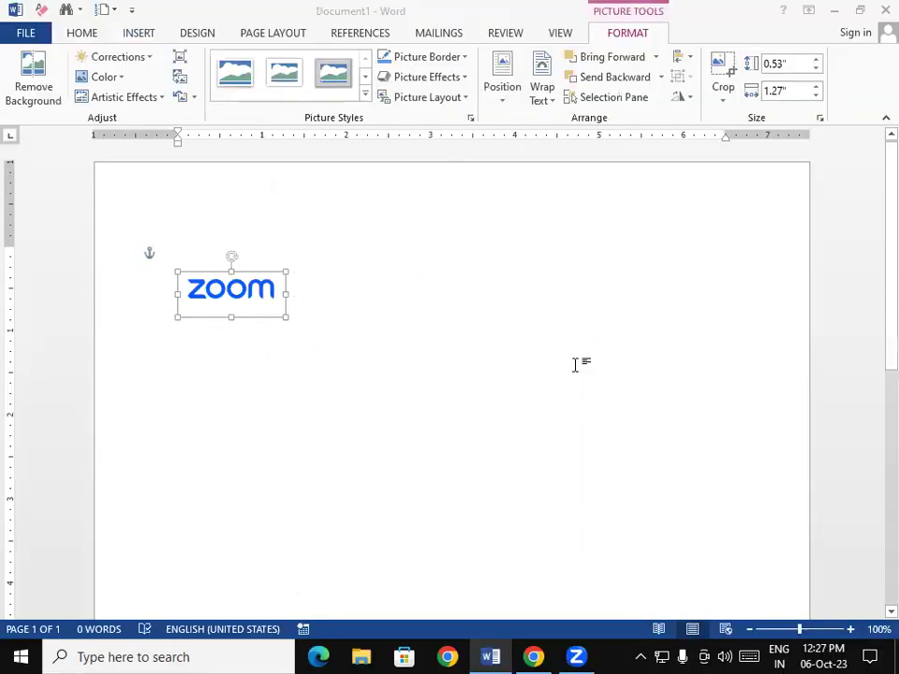
{"action": "left_click", "coordinate": [575, 364]}
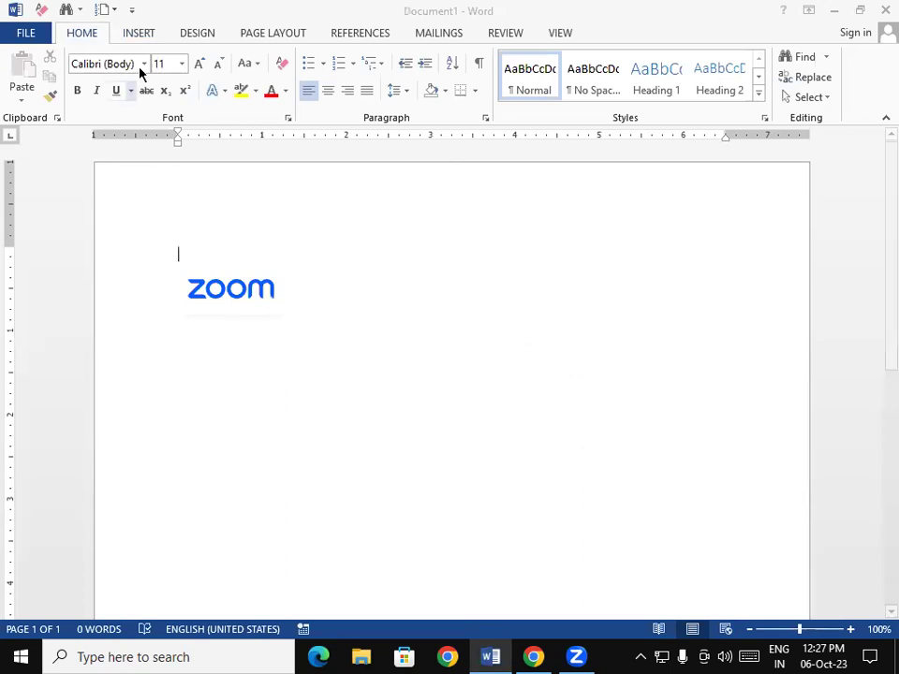
- Delete the Zoom logo clipping from the document
{"action": "left_click", "coordinate": [144, 35]}
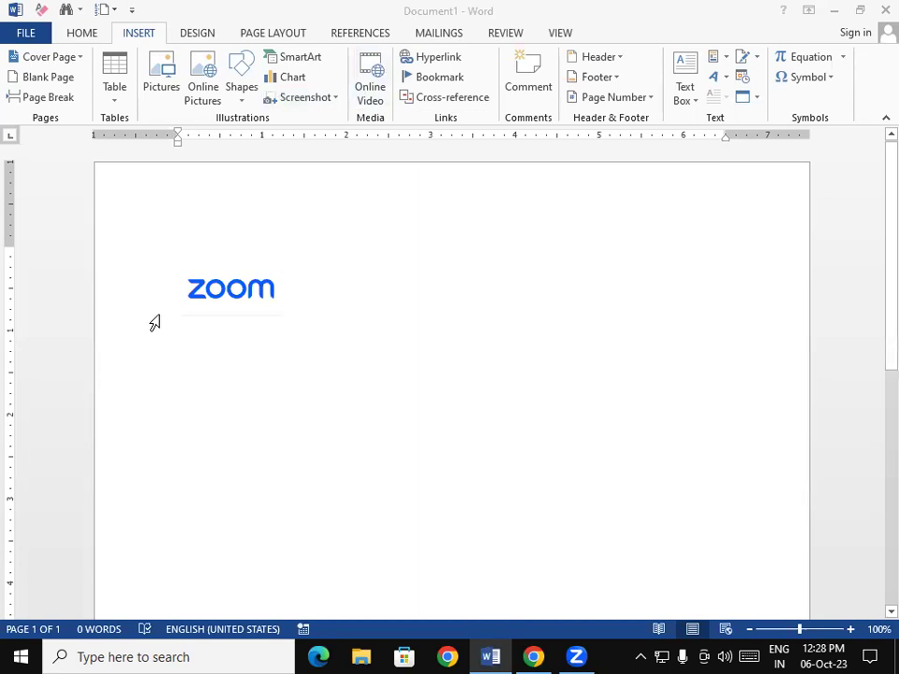
{"action": "left_click", "coordinate": [208, 290]}
{"action": "key", "text": "Delete"}
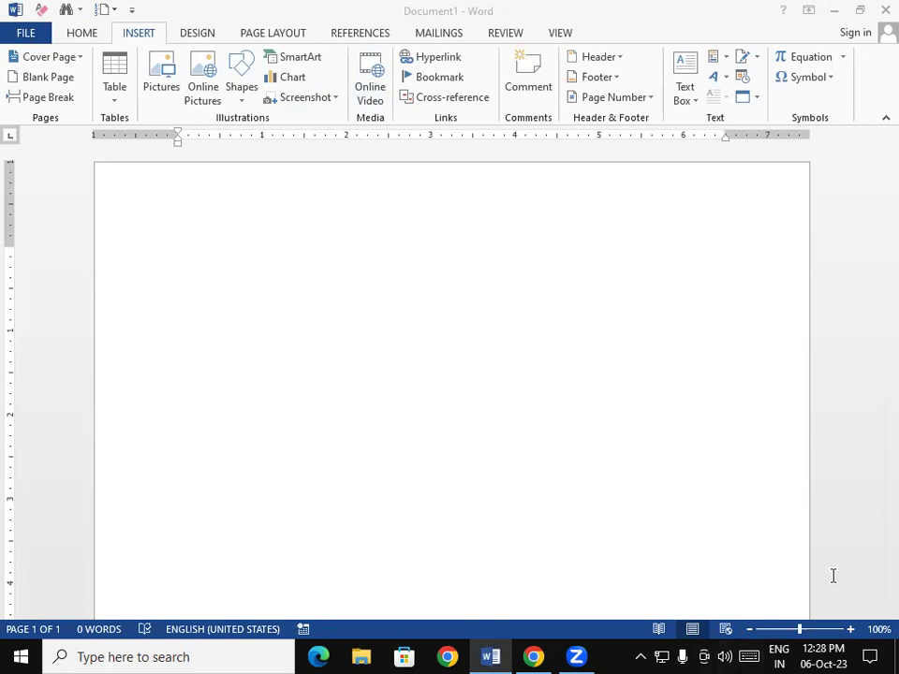
- Search YouTube for "git education padrauna" and insert the first result as an online video in the document
{"action": "left_click", "coordinate": [372, 100]}
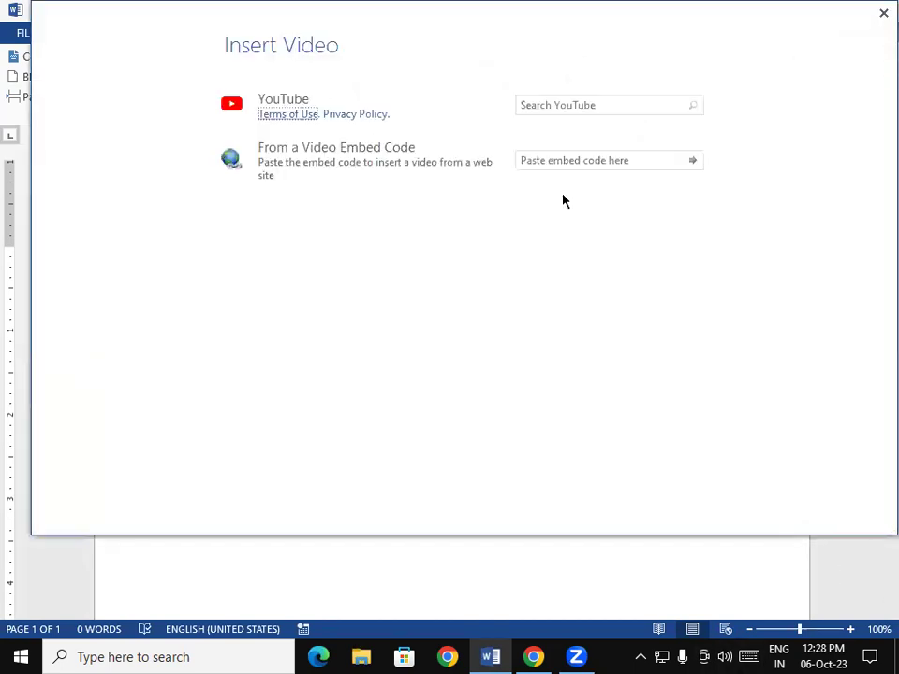
{"action": "left_click", "coordinate": [543, 106]}
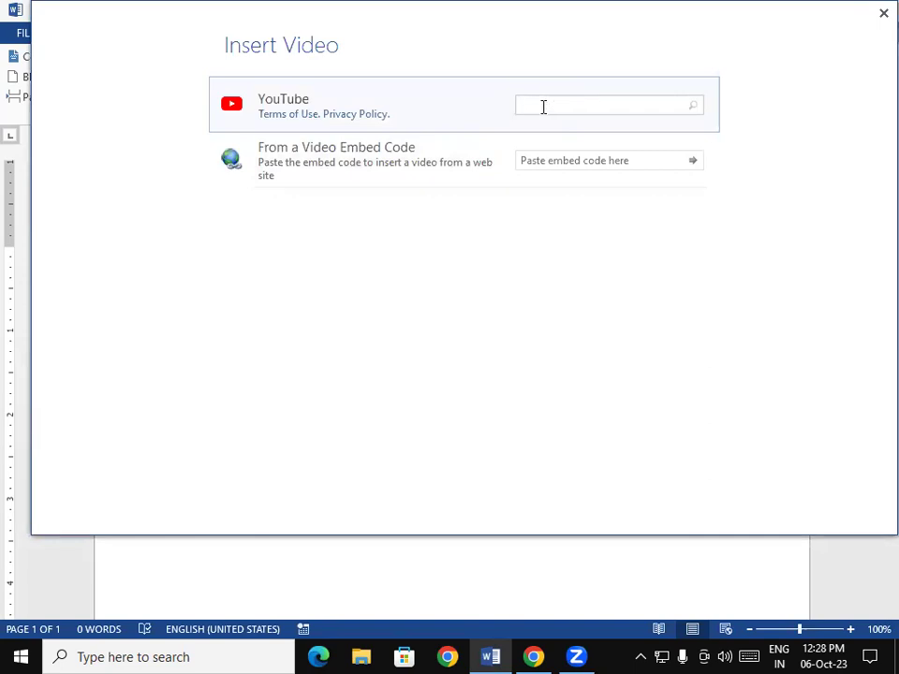
{"action": "type", "text": "g"}
{"action": "type", "text": "it education padrauna"}
{"action": "key", "text": "Return"}
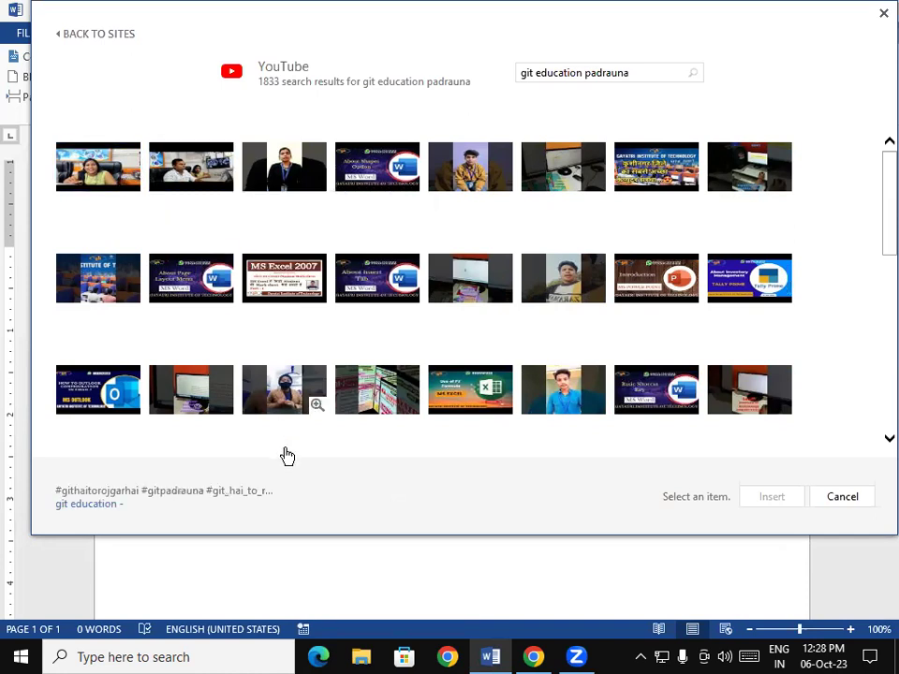
{"action": "left_click", "coordinate": [86, 181]}
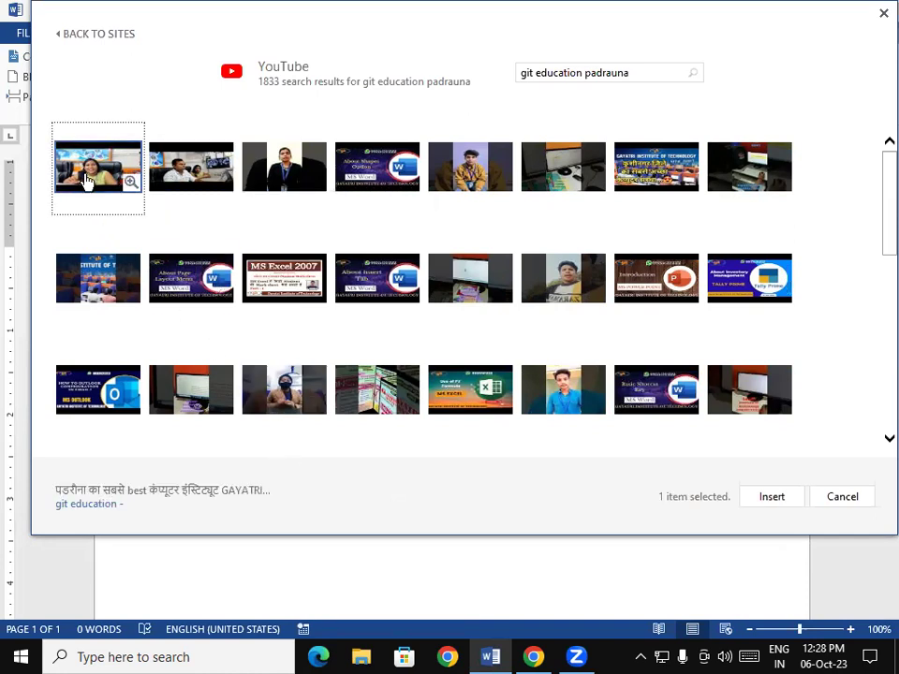
{"action": "left_click", "coordinate": [772, 497]}
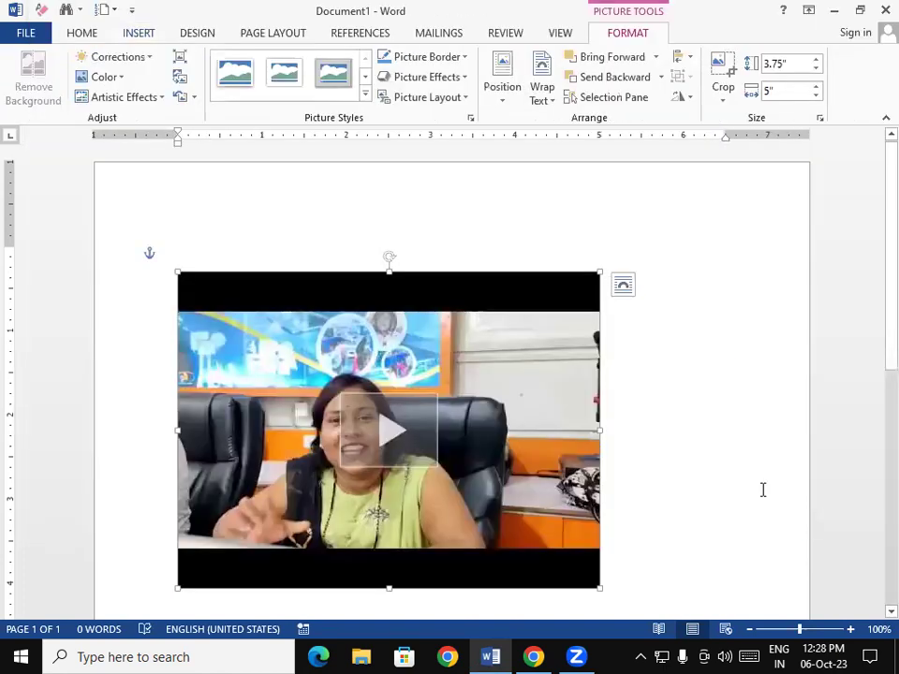
- Play the inserted YouTube video inside the document and set its playback quality to 1080p
{"action": "left_click", "coordinate": [393, 444]}
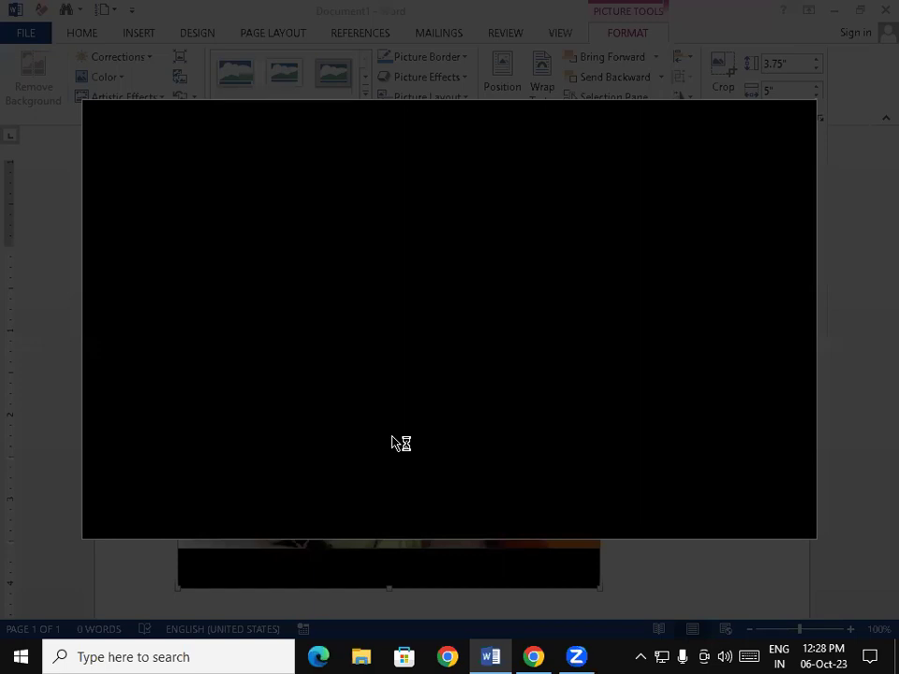
{"action": "key", "text": "XF86AudioRaiseVolume"}
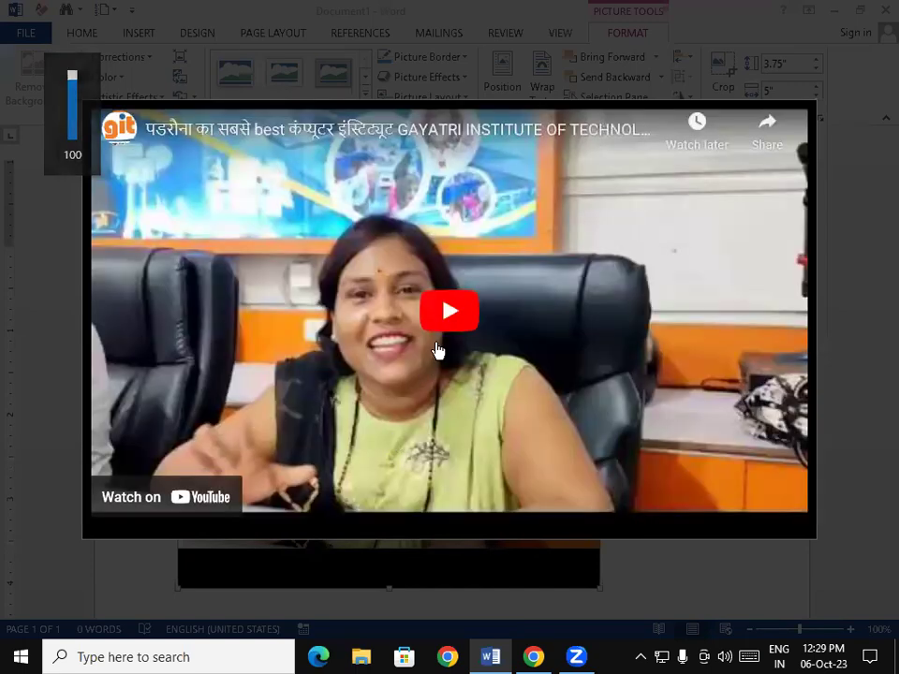
{"action": "left_click", "coordinate": [476, 328]}
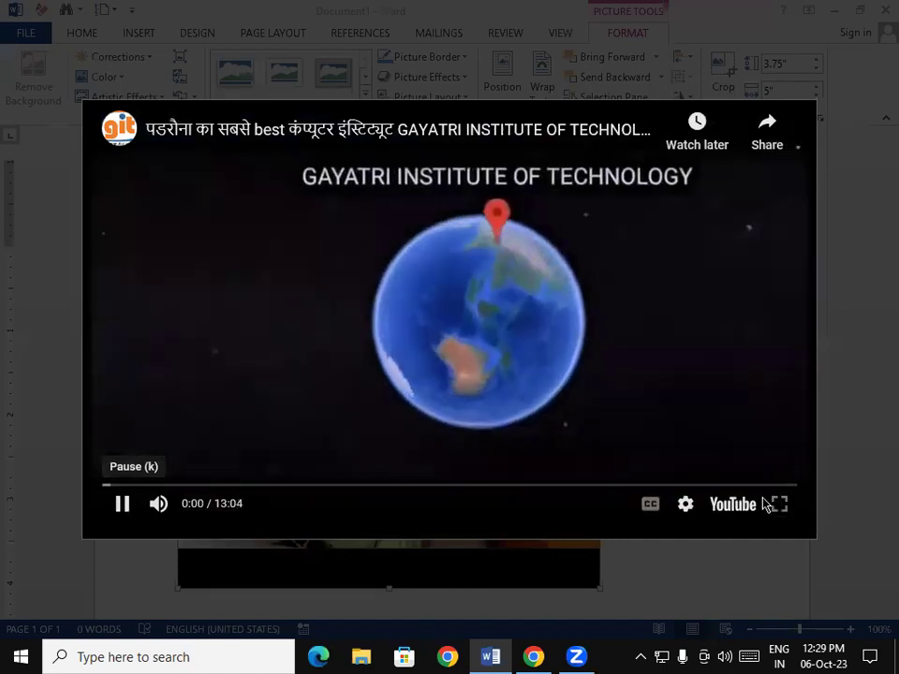
{"action": "left_click", "coordinate": [685, 505]}
{"action": "left_click", "coordinate": [743, 463]}
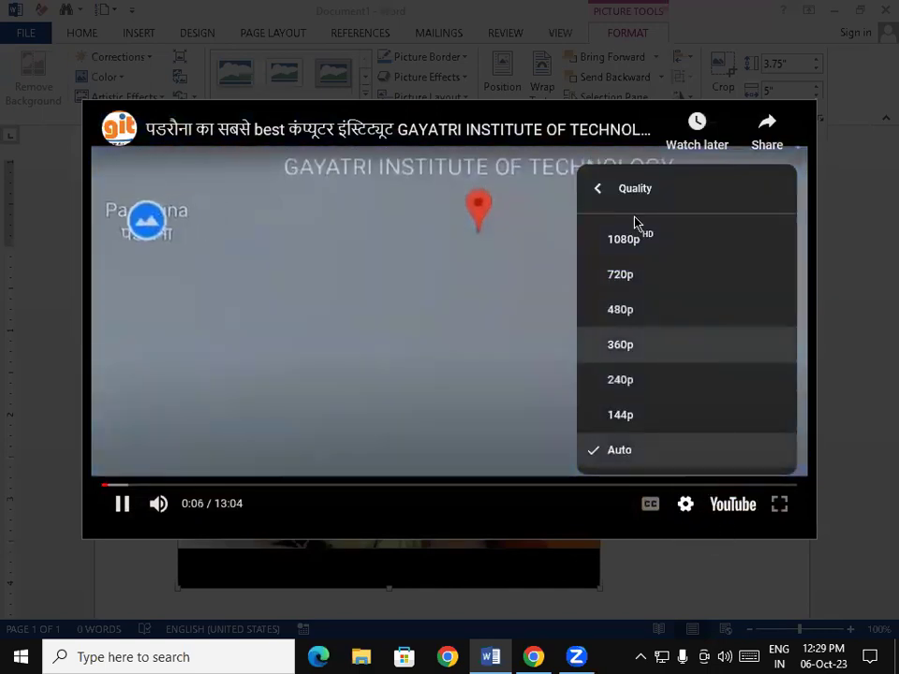
{"action": "left_click", "coordinate": [643, 246]}
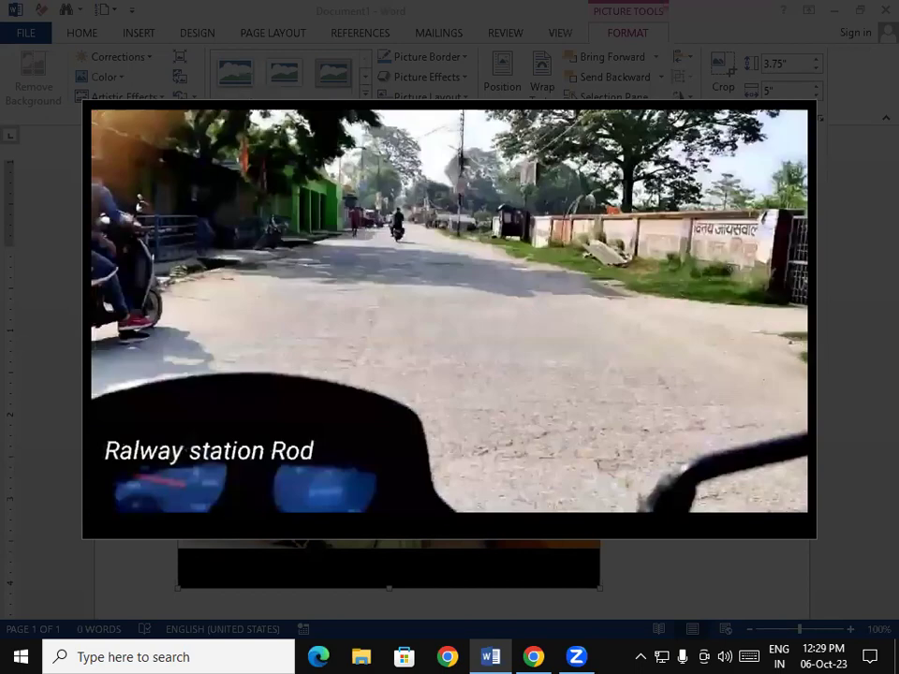
- Raise the system volume to 100 and check the sound level while the video plays
{"action": "key", "text": "XF86AudioRaiseVolume"}
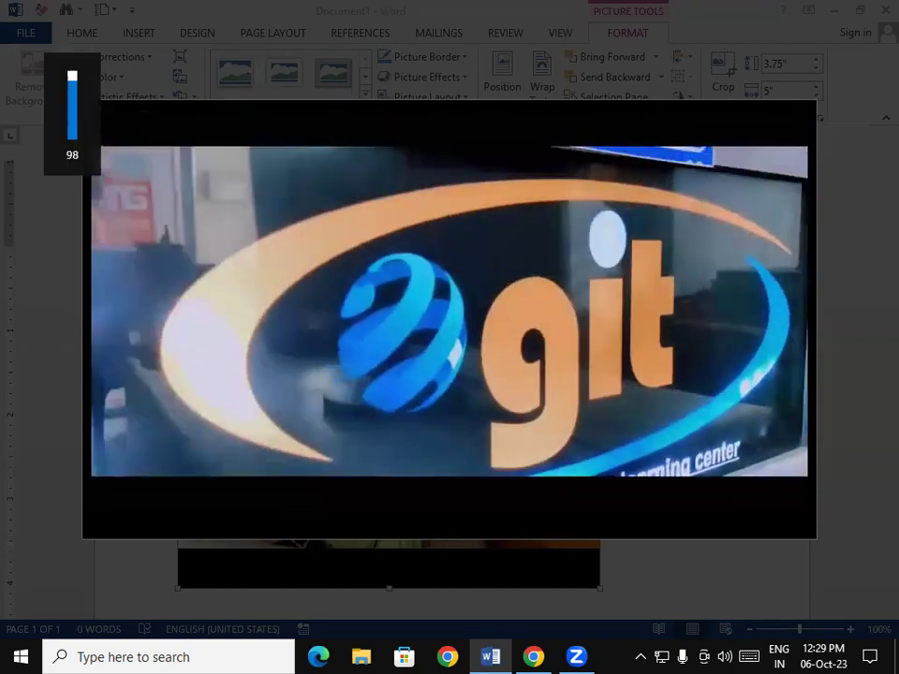
{"action": "key", "text": "XF86AudioRaiseVolume"}
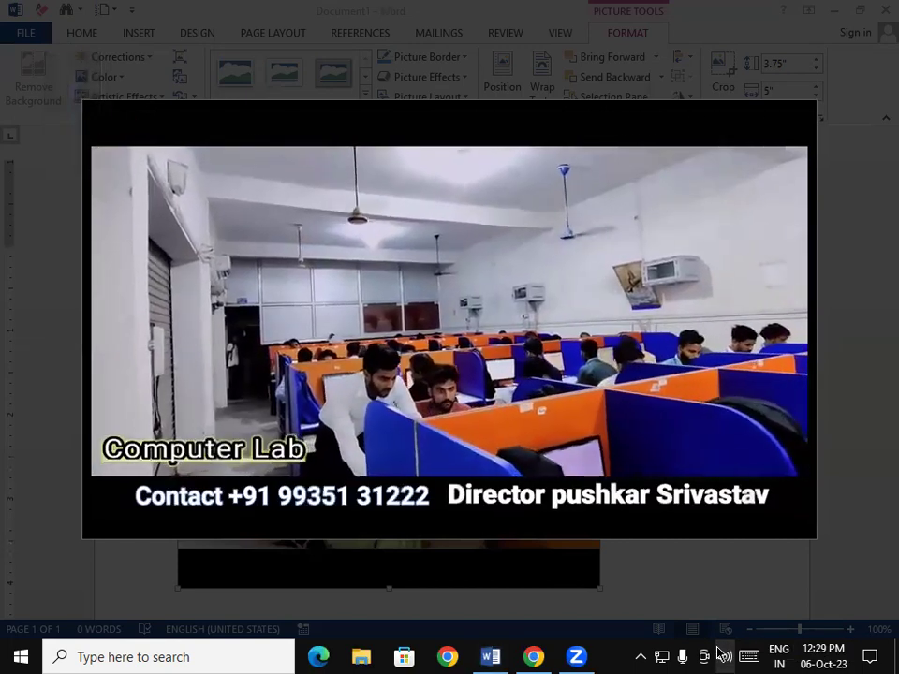
{"action": "left_click", "coordinate": [721, 655]}
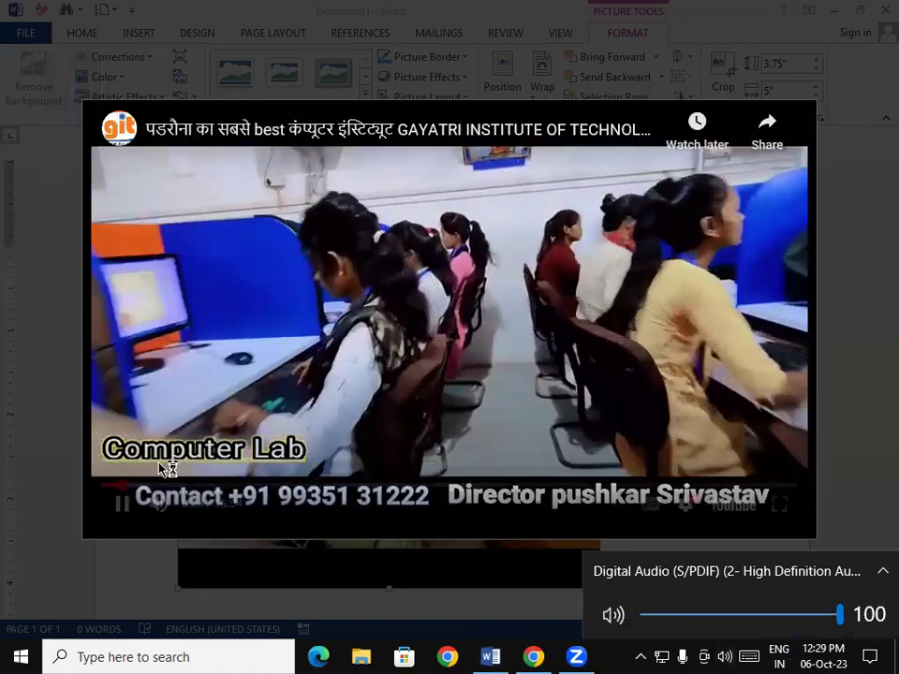
- Skip ahead through the playing video in stages to just past 6:47, trying full-screen view along the way
{"action": "left_click_drag", "start_coordinate": [124, 484], "coordinate": [317, 493]}
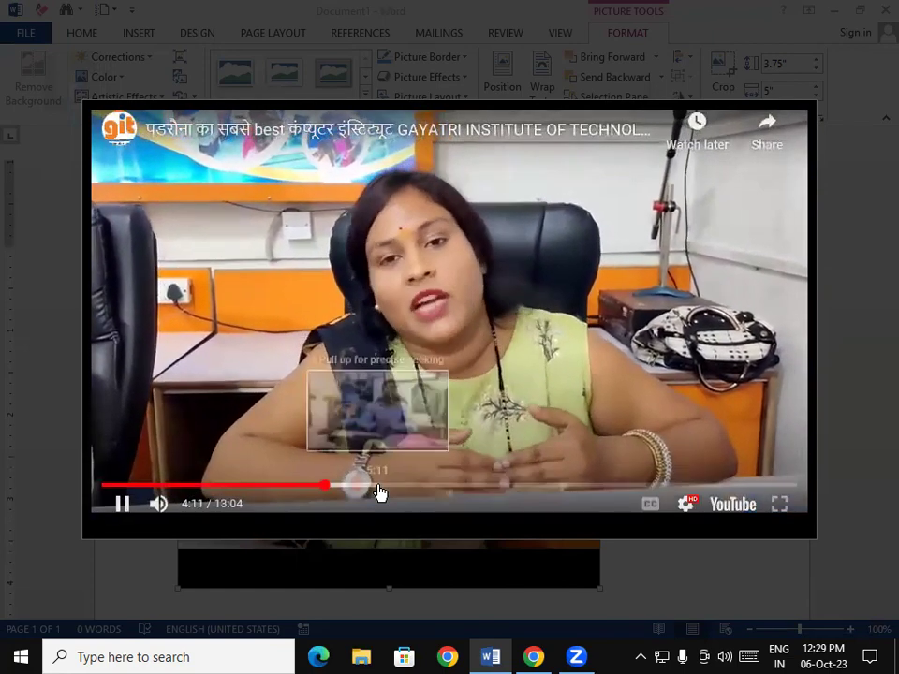
{"action": "left_click", "coordinate": [378, 486]}
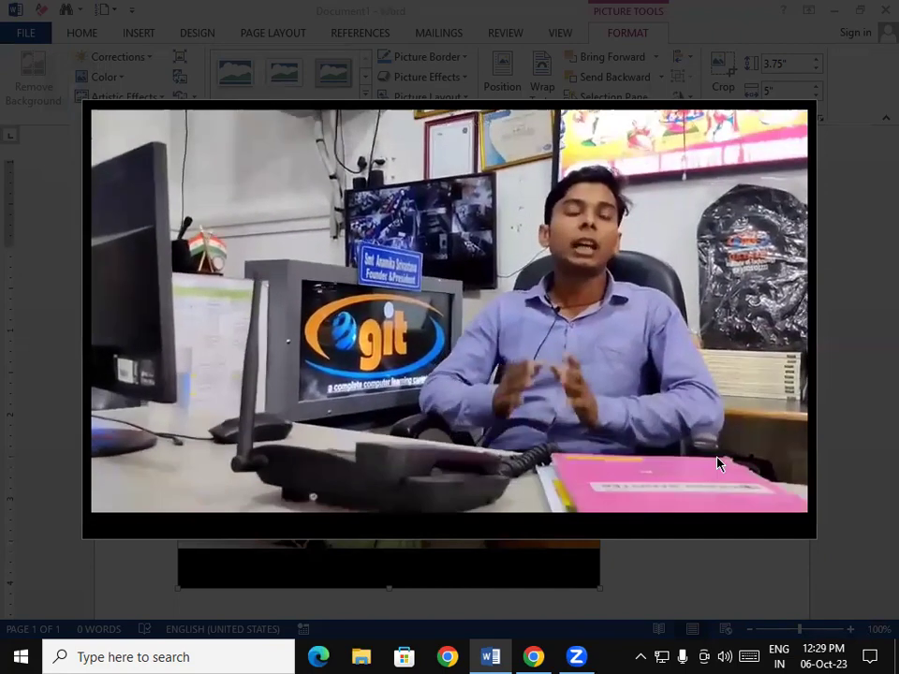
{"action": "left_click", "coordinate": [783, 506]}
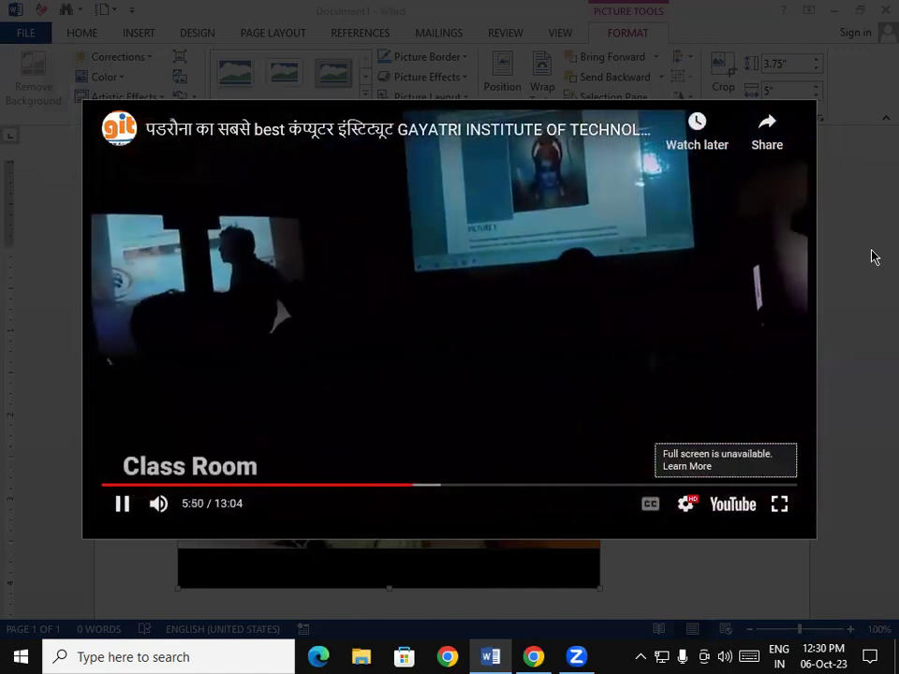
{"action": "left_click_drag", "start_coordinate": [428, 488], "coordinate": [439, 488]}
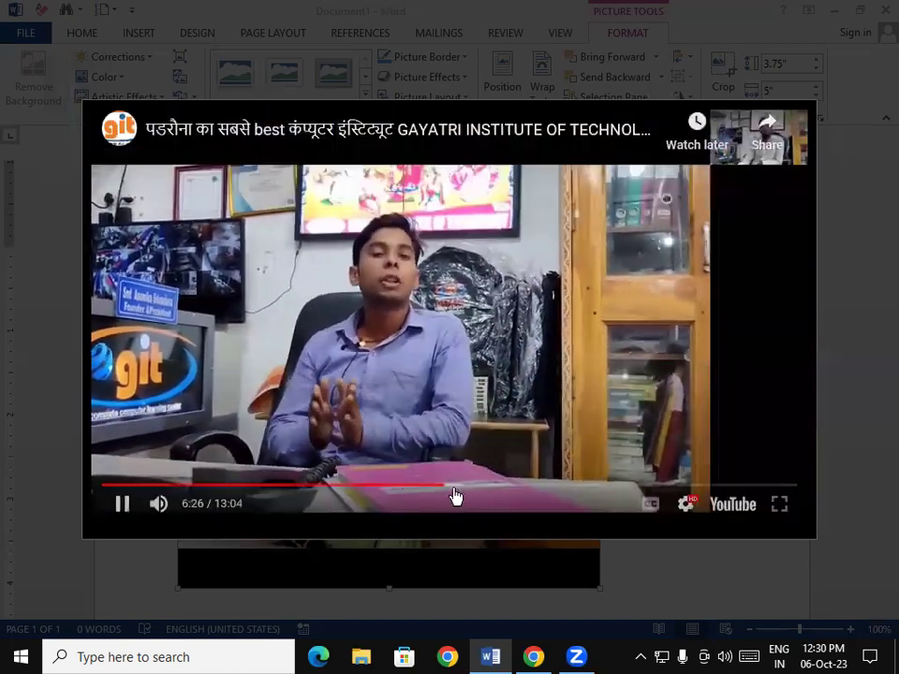
{"action": "left_click_drag", "start_coordinate": [451, 496], "coordinate": [445, 498]}
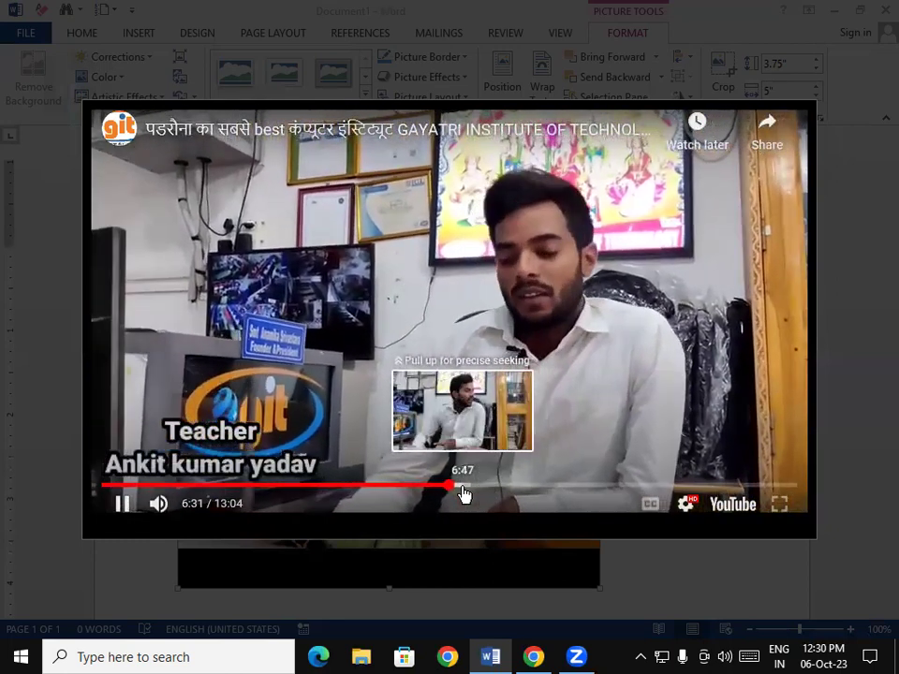
{"action": "left_click", "coordinate": [462, 493]}
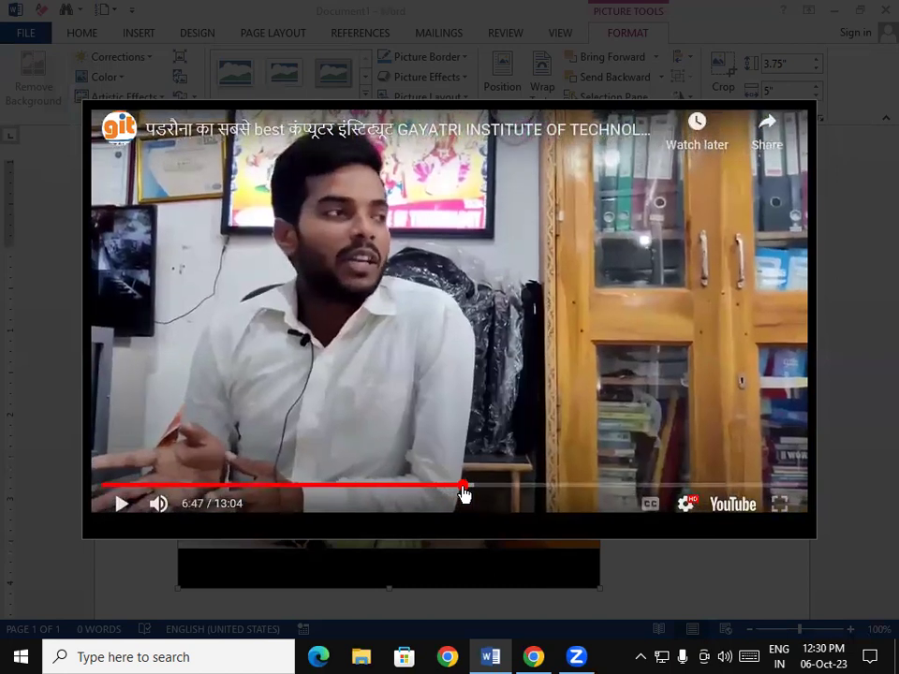
{"action": "left_click", "coordinate": [475, 494]}
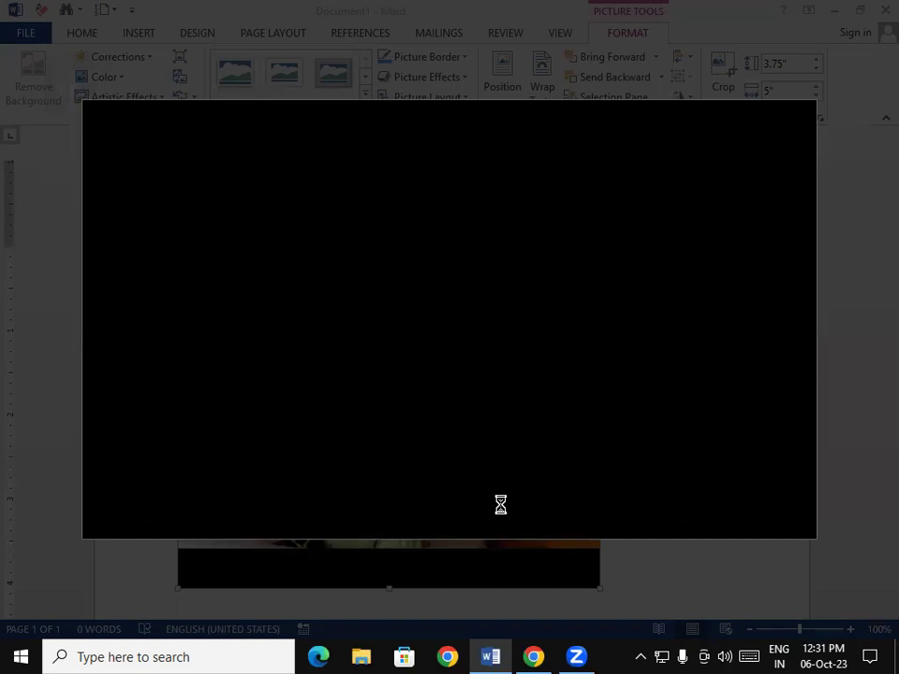
- Close the video player and delete the inserted video from the document
{"action": "key", "text": "Escape"}
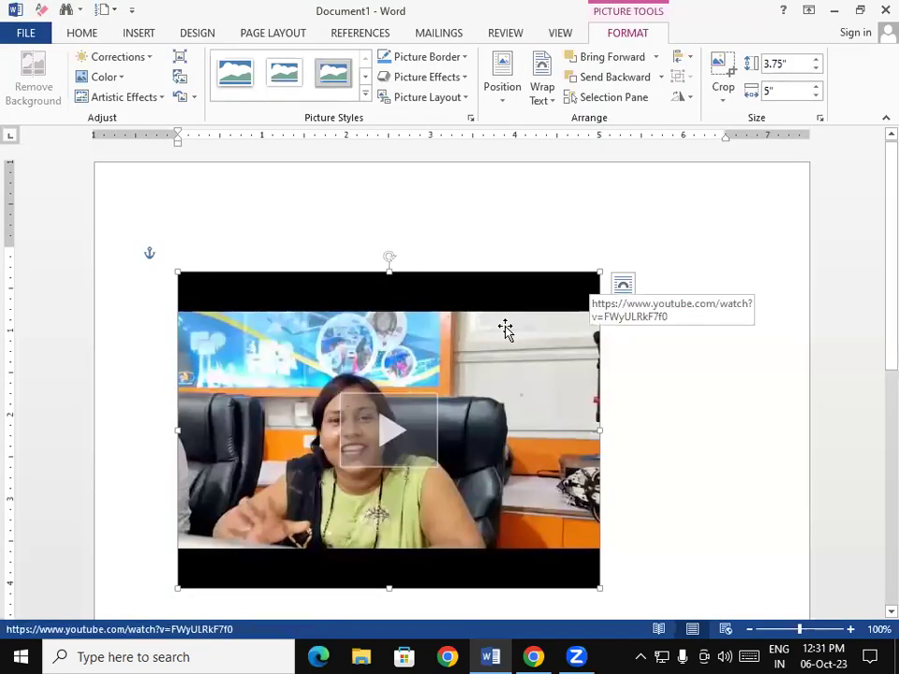
{"action": "key", "text": "Delete"}
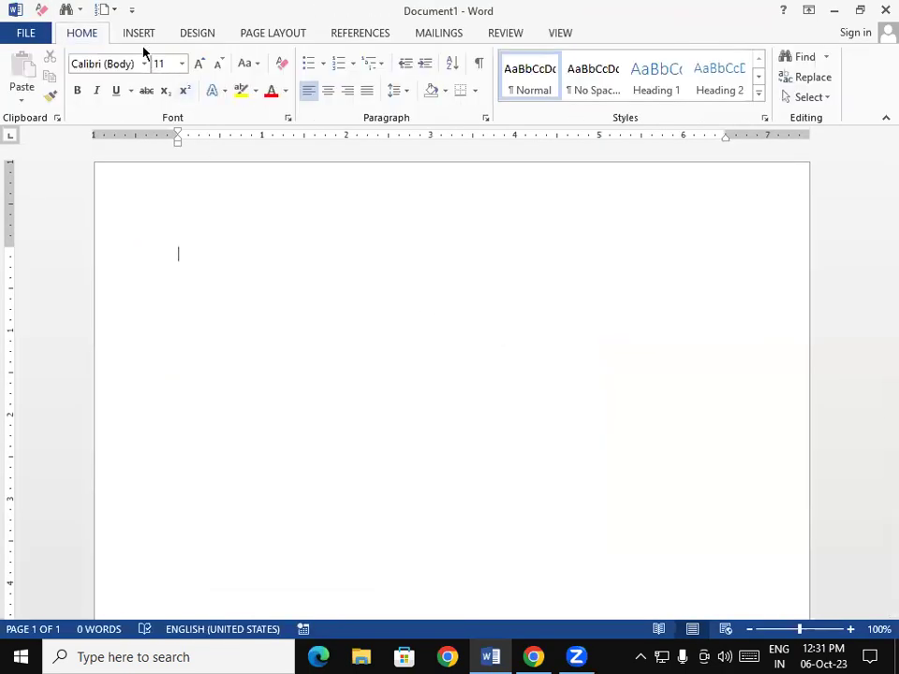
{"action": "left_click", "coordinate": [139, 34]}
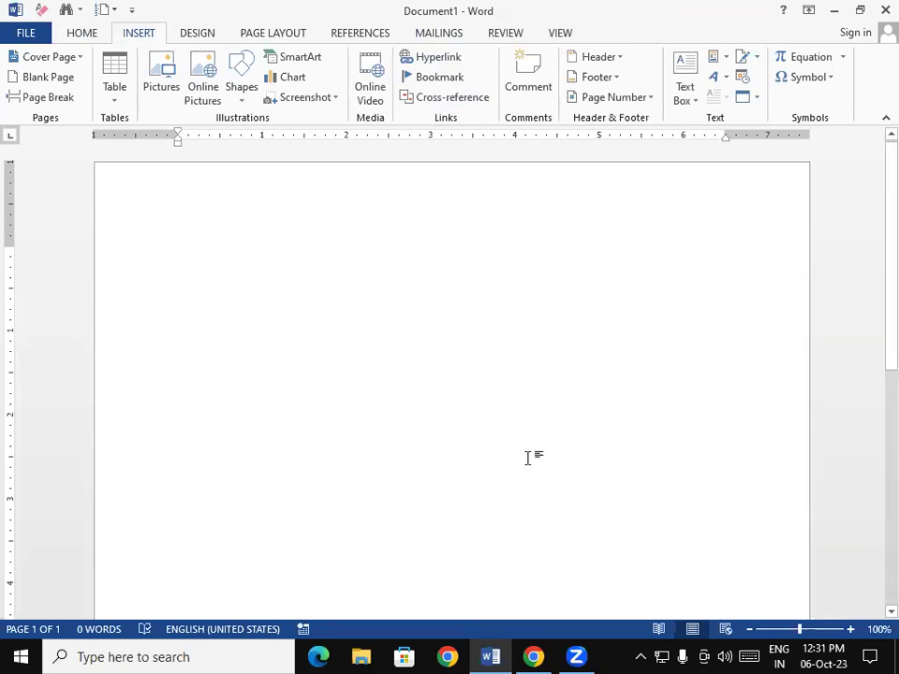
- Switch to Chrome and load sarkariresult.com in a new tab
{"action": "left_click", "coordinate": [543, 654]}
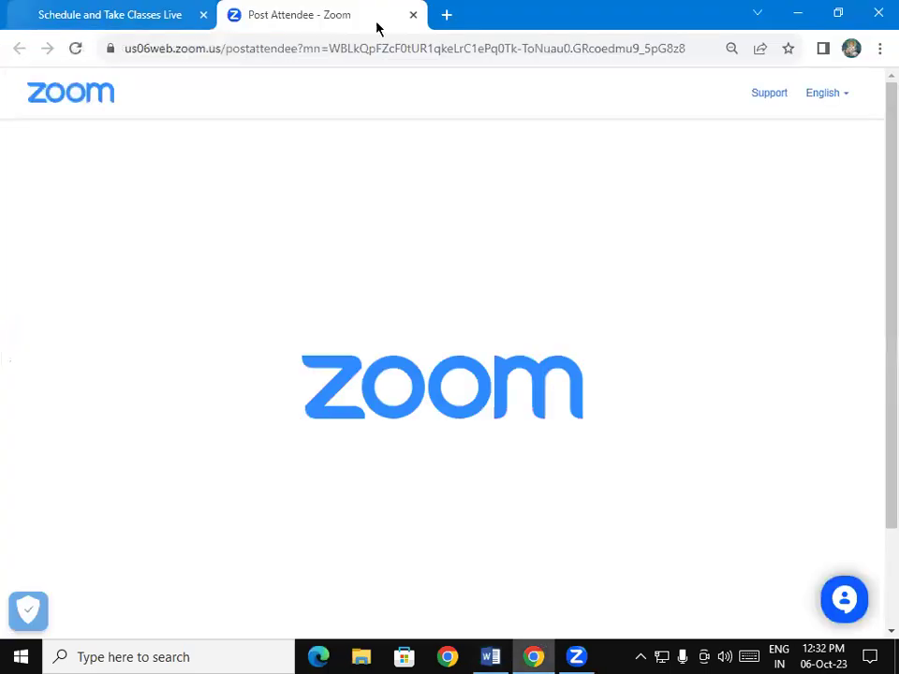
{"action": "left_click", "coordinate": [448, 16]}
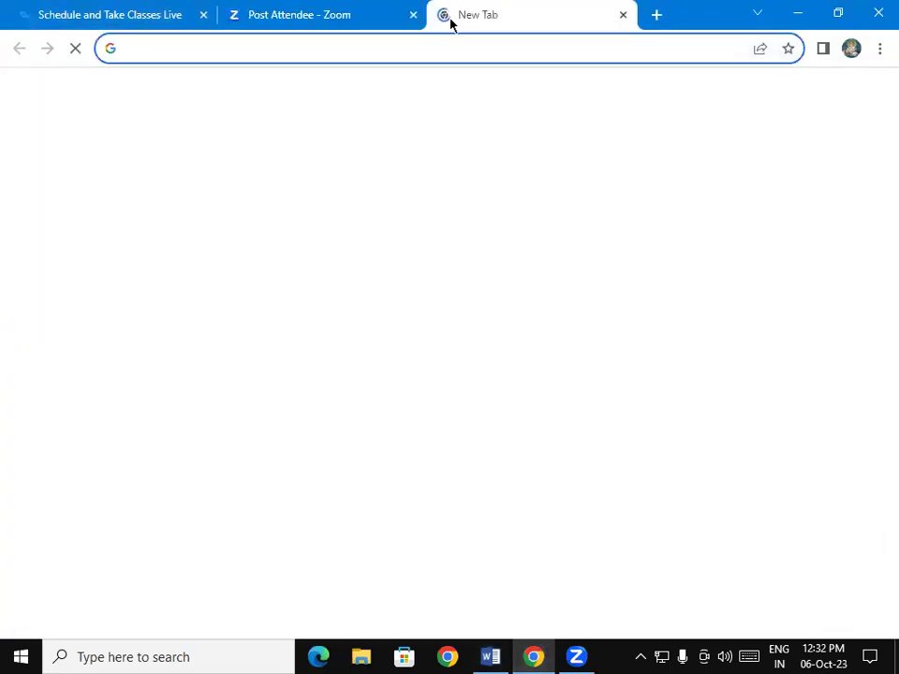
{"action": "type", "text": "sar"}
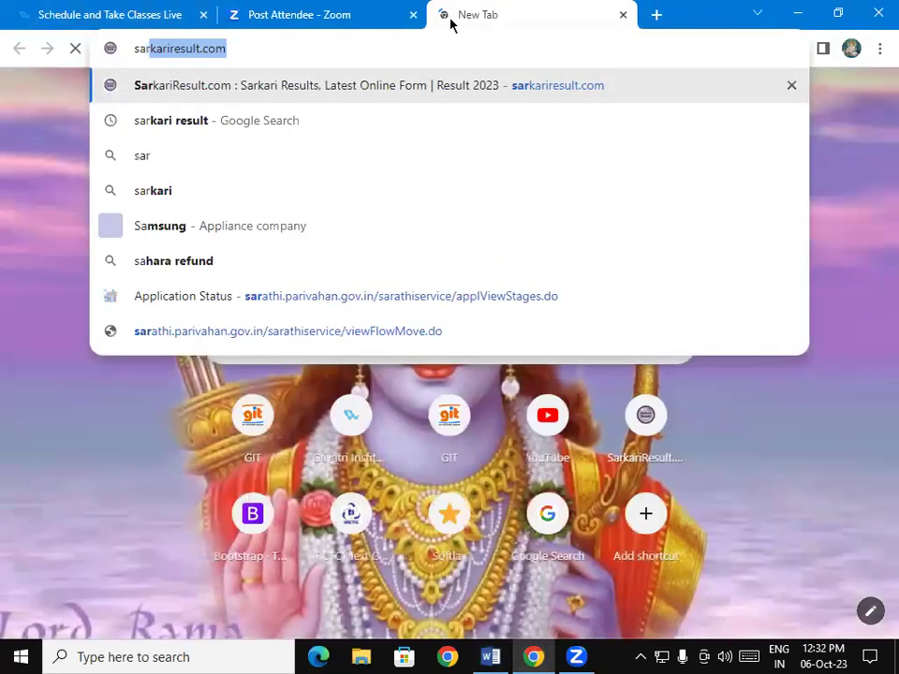
{"action": "key", "text": "Return"}
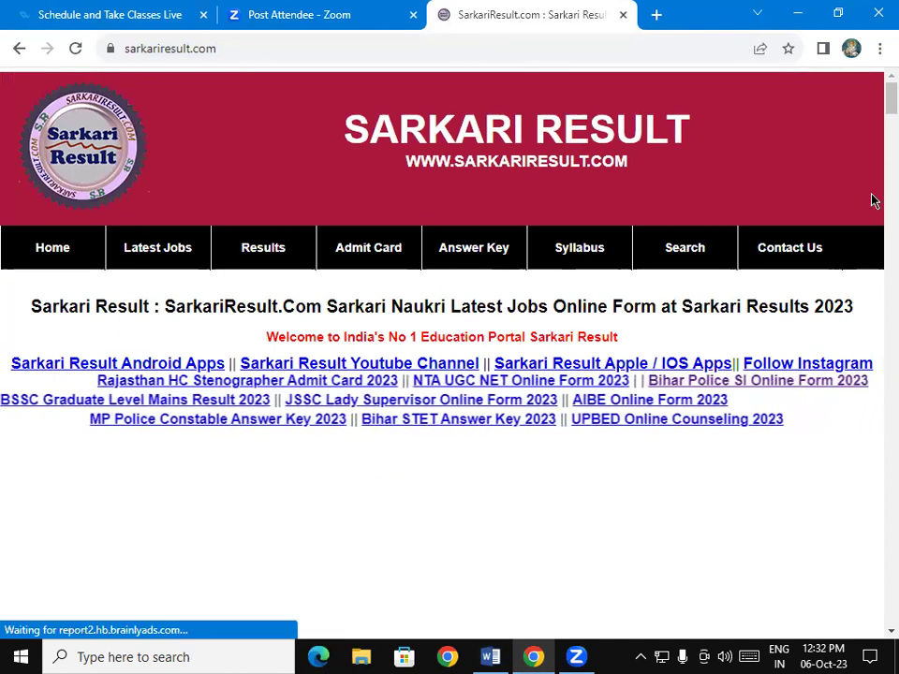
- Open the site's Latest Jobs list and follow its NTA UGC NET Online Form December 2023 link
{"action": "scroll", "coordinate": [873, 636], "scroll_direction": "down", "scroll_amount": 5}
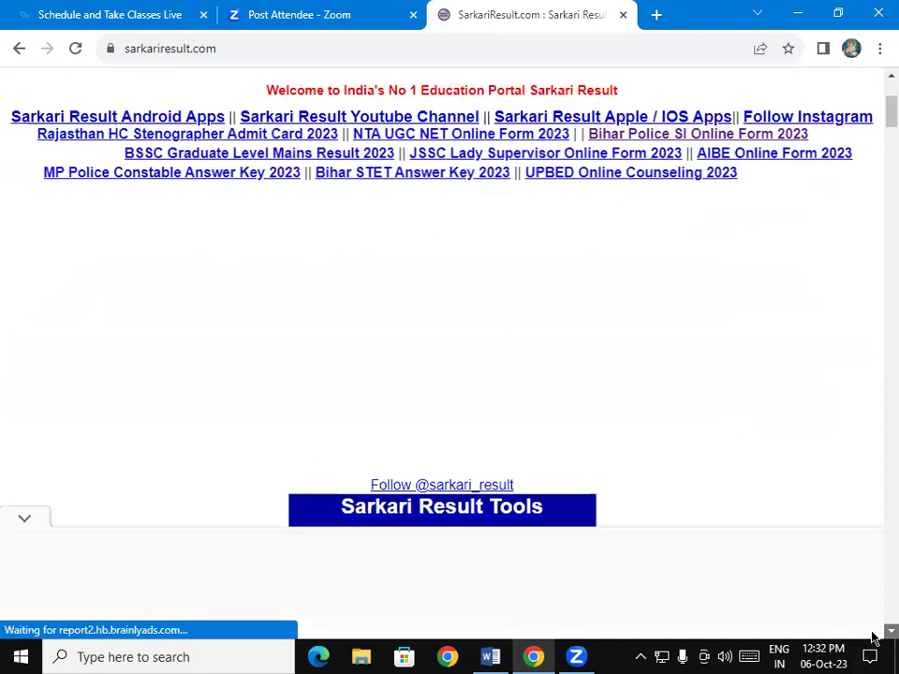
{"action": "scroll", "coordinate": [873, 637], "scroll_direction": "down", "scroll_amount": 7}
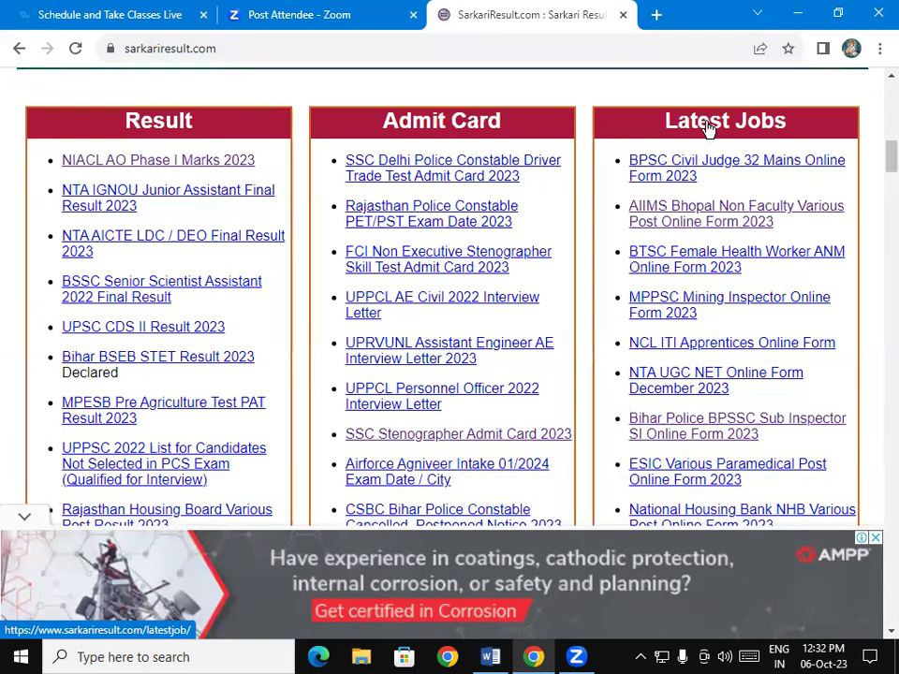
{"action": "left_click", "coordinate": [709, 129]}
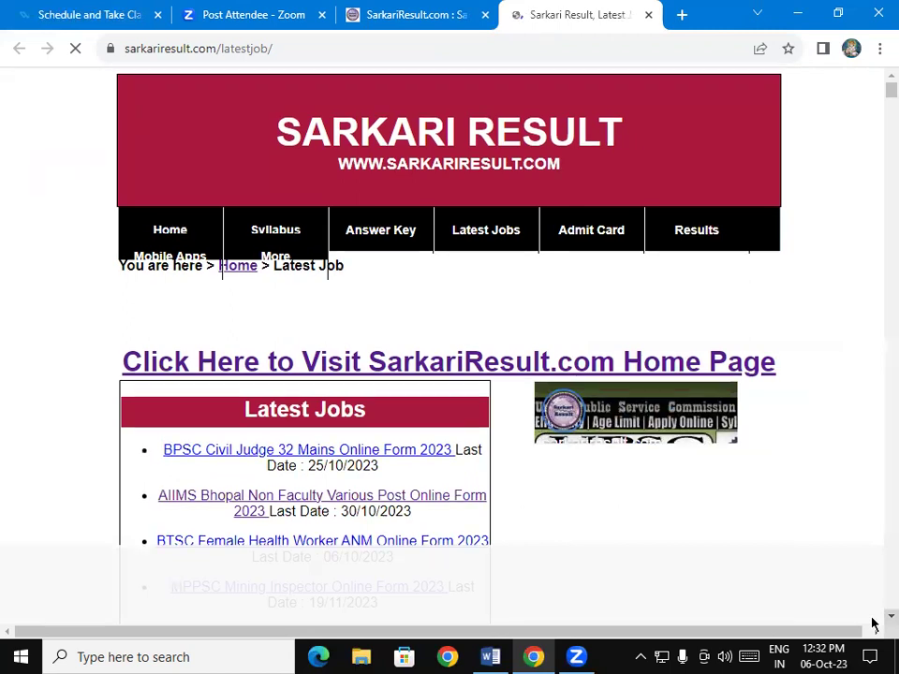
{"action": "scroll", "coordinate": [873, 619], "scroll_direction": "down", "scroll_amount": 2}
{"action": "scroll", "coordinate": [872, 618], "scroll_direction": "down", "scroll_amount": 2}
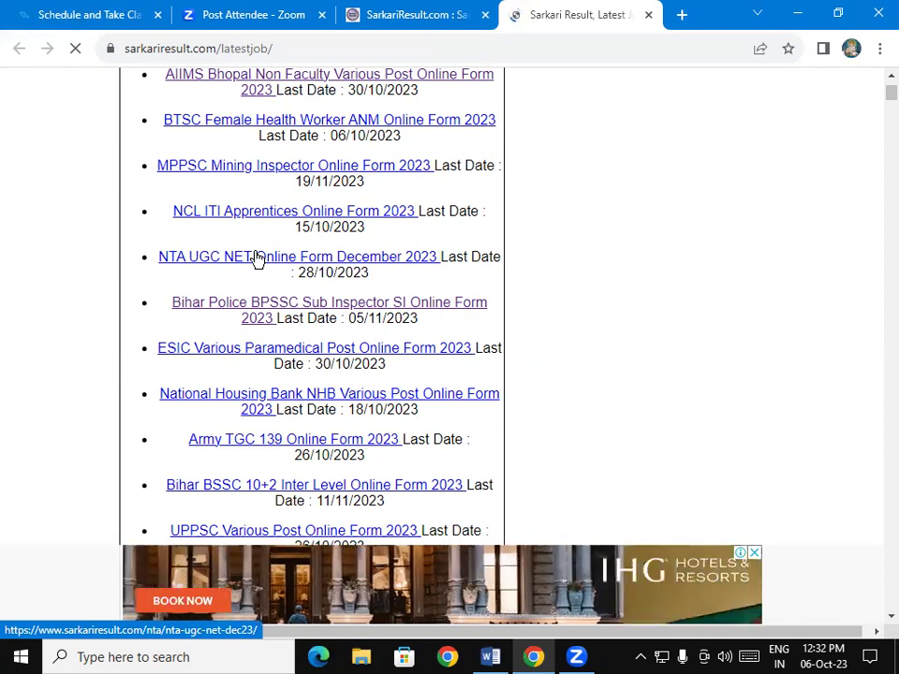
{"action": "left_click", "coordinate": [193, 263]}
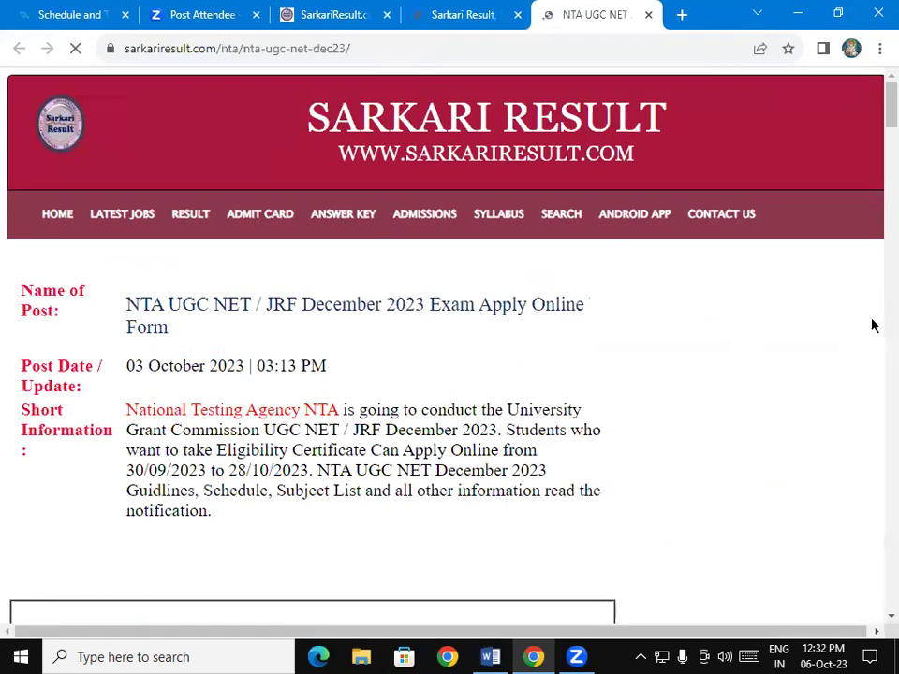
- Follow the Apply Online link among the form's useful links, then close the pages opened from the Sarkari Result home page
{"action": "left_click_drag", "start_coordinate": [872, 116], "coordinate": [872, 530]}
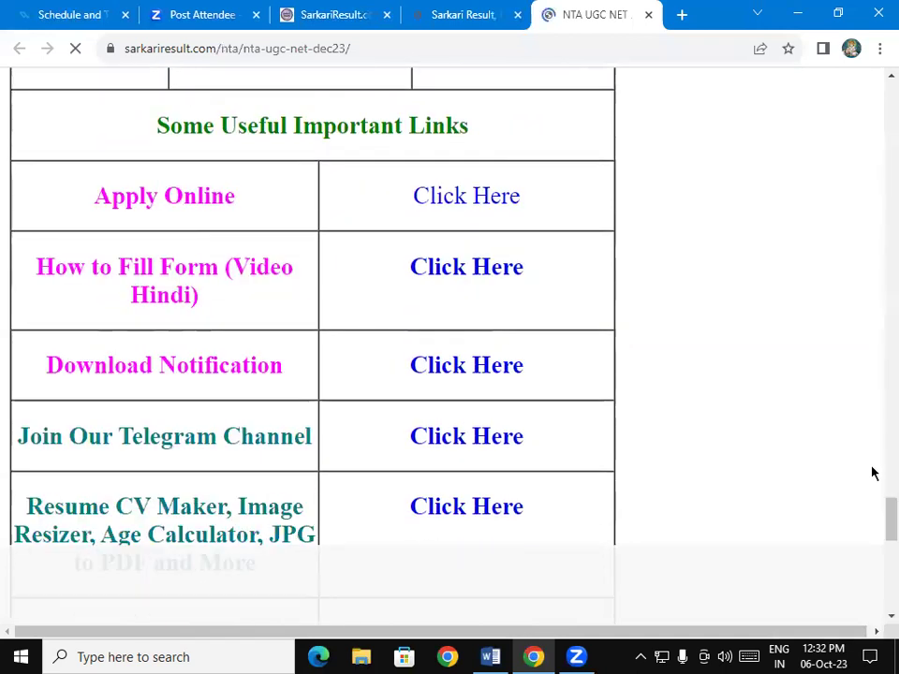
{"action": "left_click", "coordinate": [457, 204]}
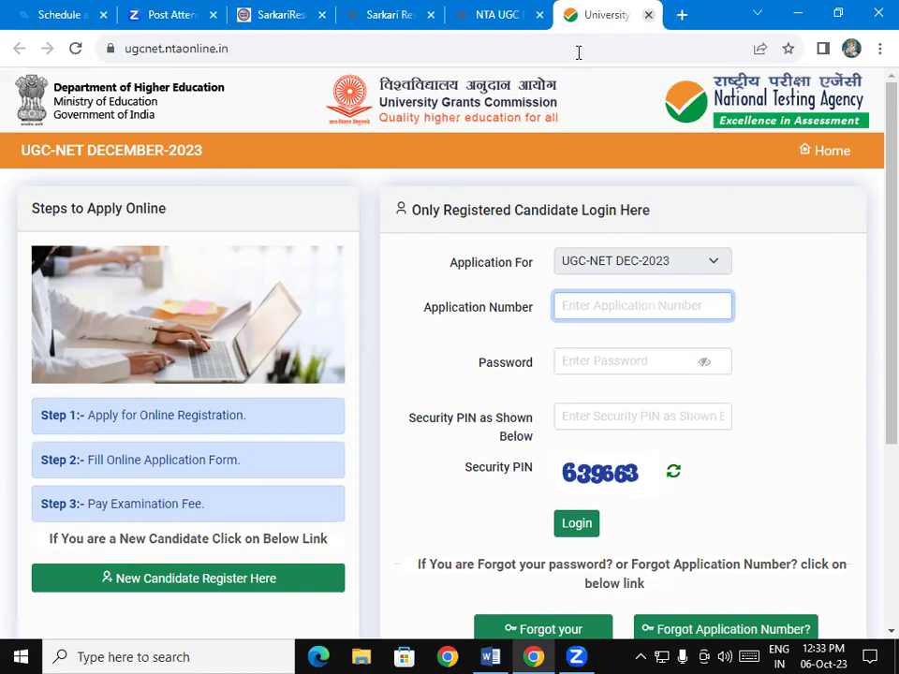
{"action": "left_click", "coordinate": [648, 15]}
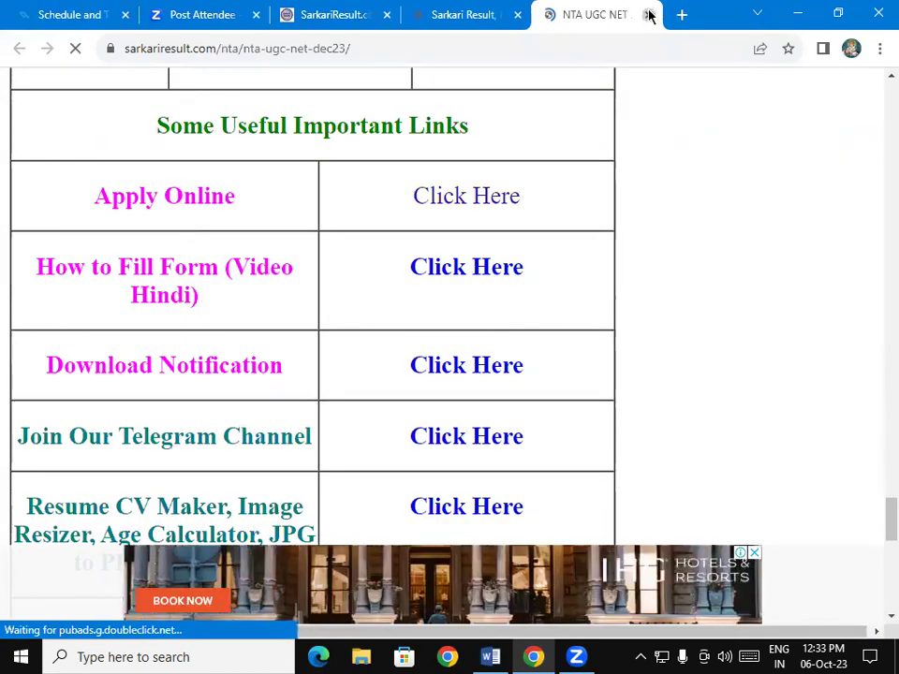
{"action": "left_click", "coordinate": [648, 15]}
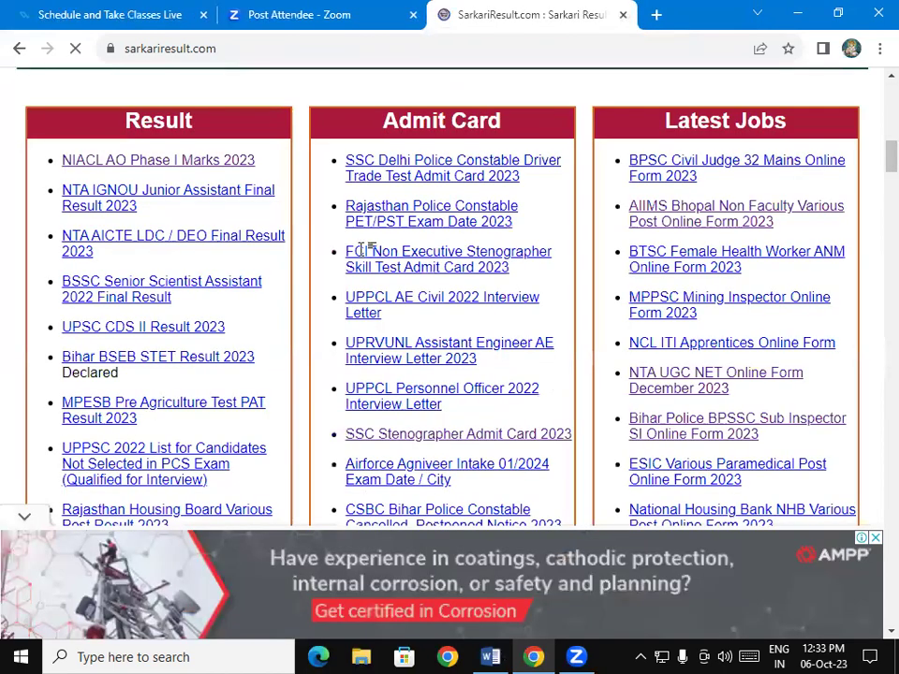
- Return to Word, start inserting a hyperlink to an existing file, and change the folder to look in to Desktop
{"action": "key", "text": "ctrl+k"}
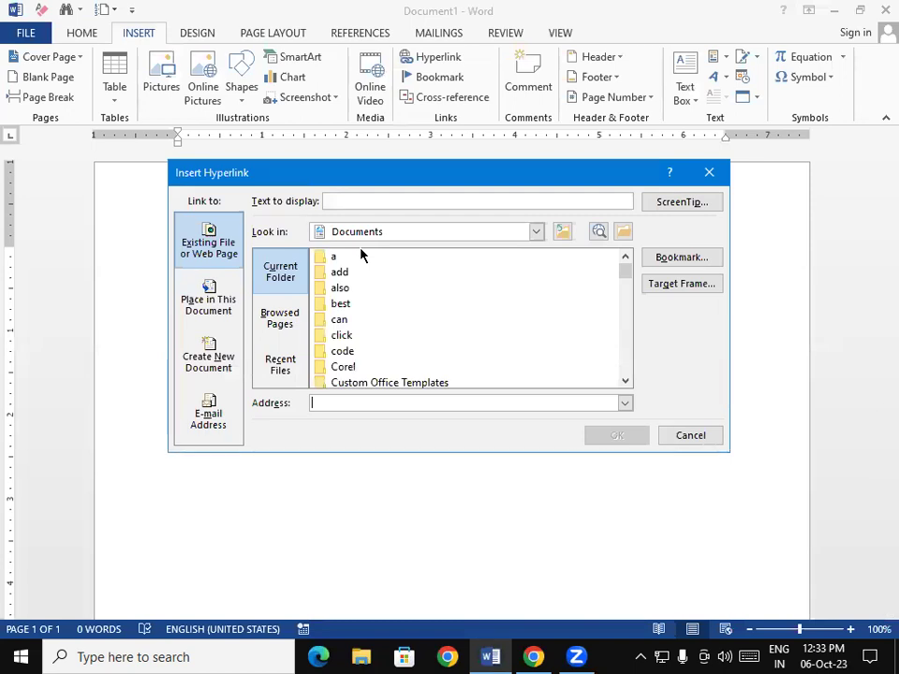
{"action": "left_click", "coordinate": [626, 381]}
{"action": "left_click", "coordinate": [626, 381]}
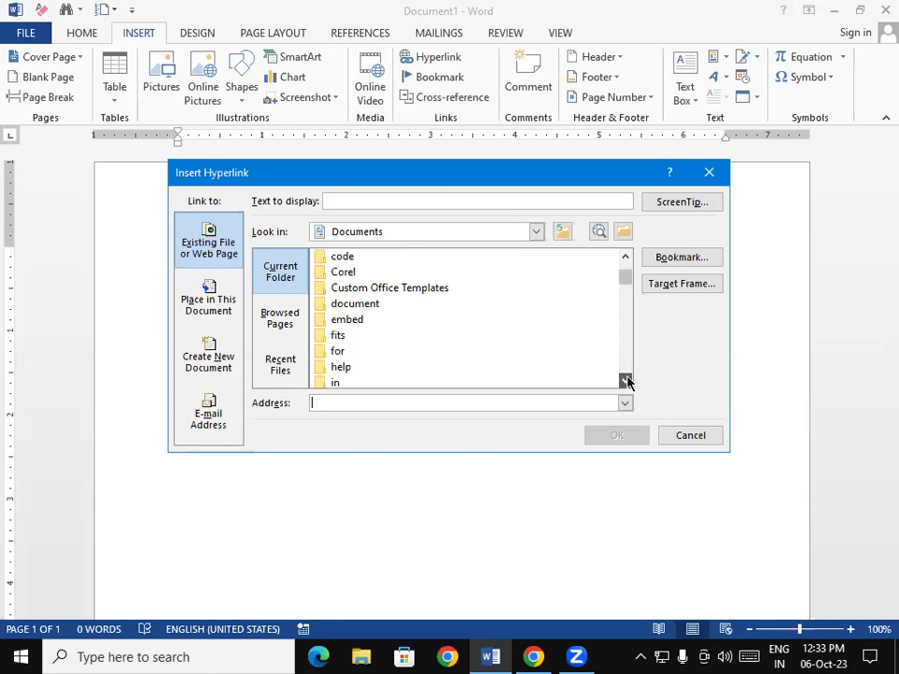
{"action": "left_click", "coordinate": [625, 381]}
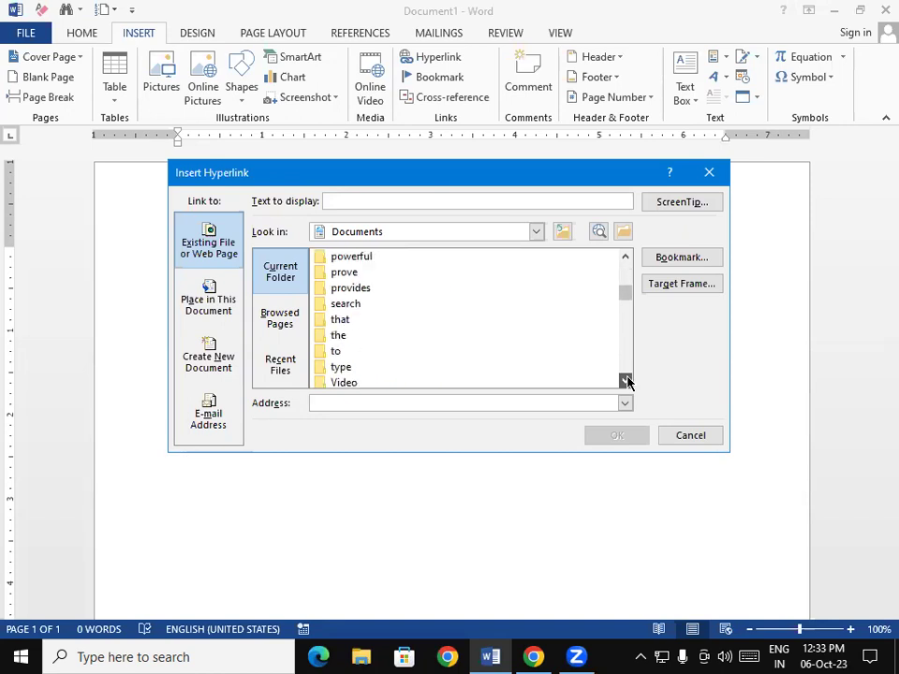
{"action": "left_click", "coordinate": [536, 232]}
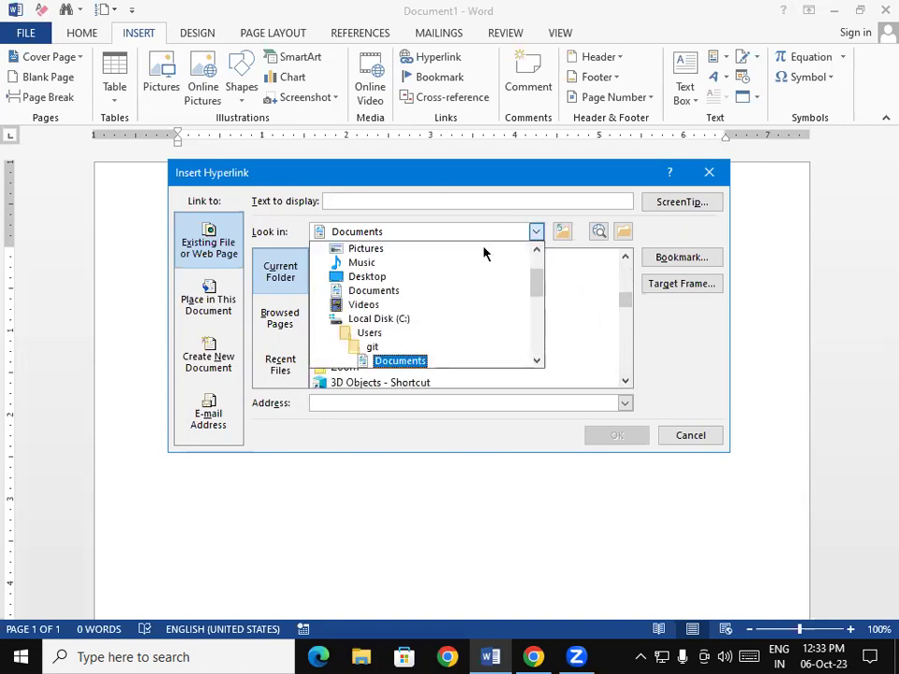
{"action": "scroll", "coordinate": [534, 281], "scroll_direction": "up", "scroll_amount": 2}
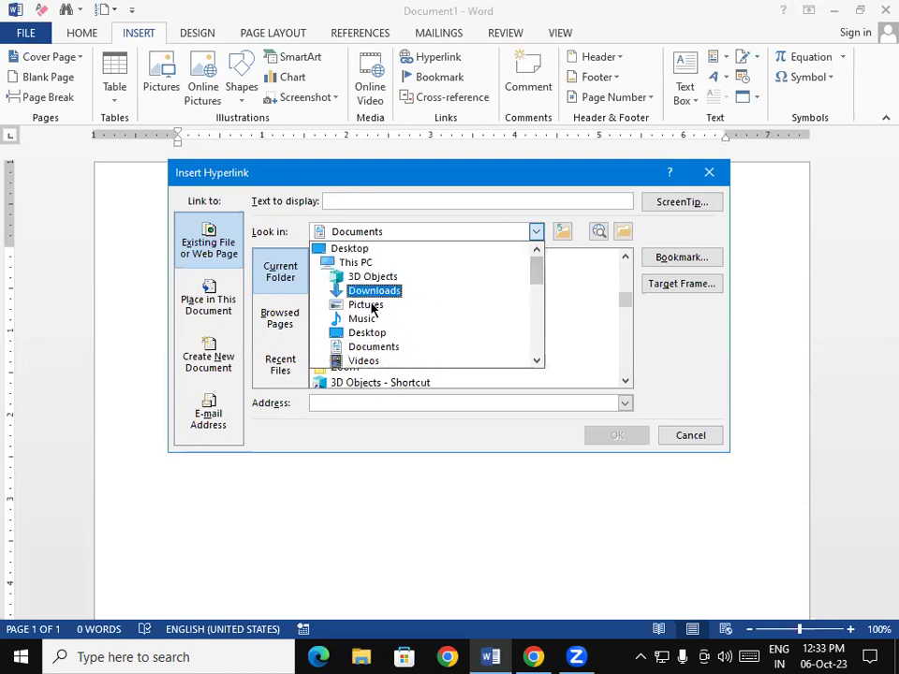
{"action": "left_click", "coordinate": [367, 332]}
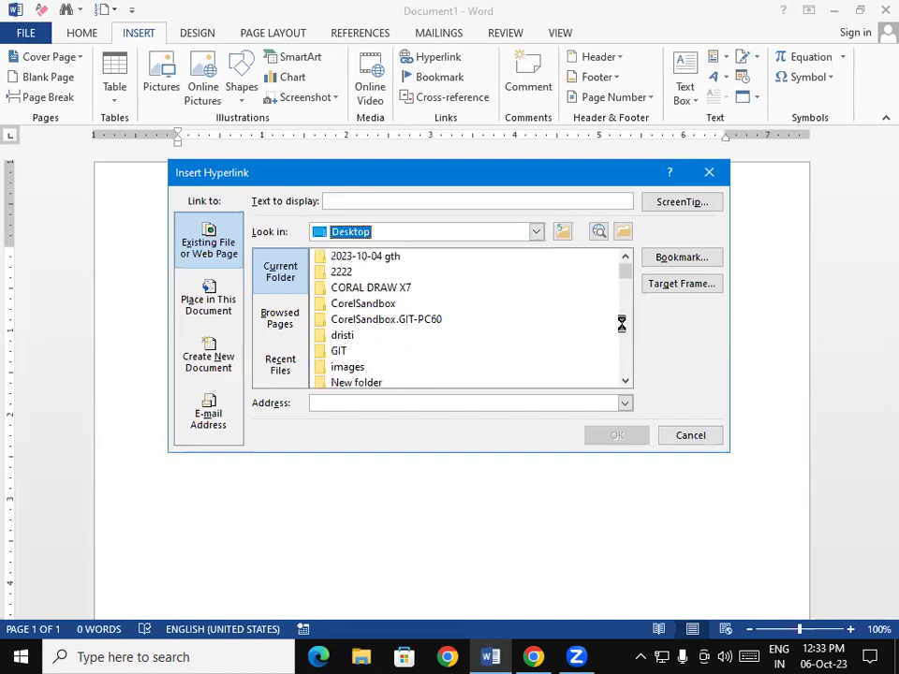
- Insert a hyperlink to the text file data 1 from the Desktop folder
{"action": "left_click", "coordinate": [625, 380]}
{"action": "left_click", "coordinate": [626, 380]}
{"action": "left_click", "coordinate": [625, 380]}
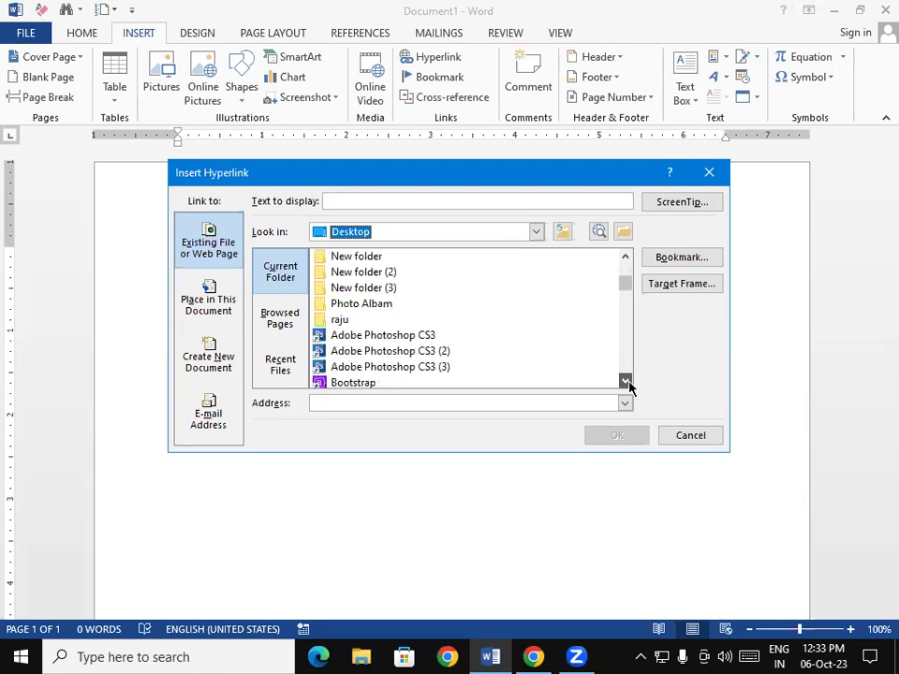
{"action": "left_click", "coordinate": [626, 380]}
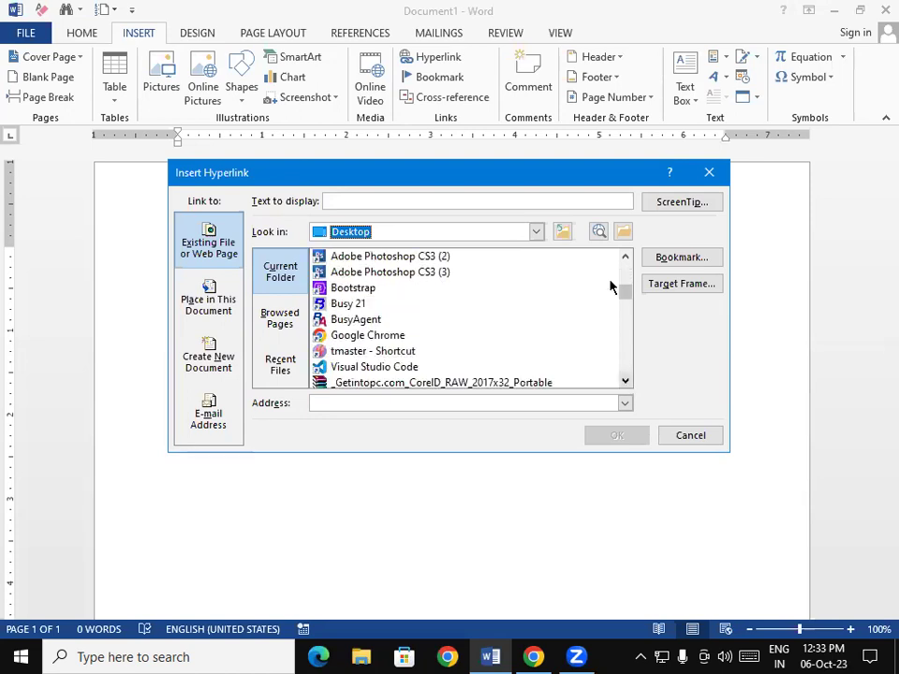
{"action": "left_click_drag", "start_coordinate": [621, 296], "coordinate": [624, 320]}
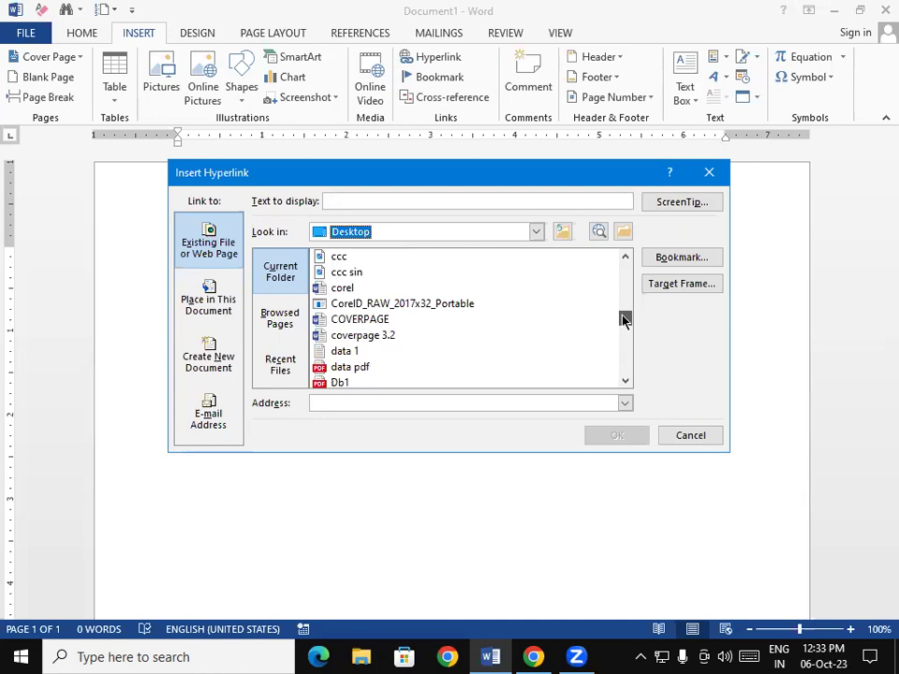
{"action": "left_click", "coordinate": [343, 351]}
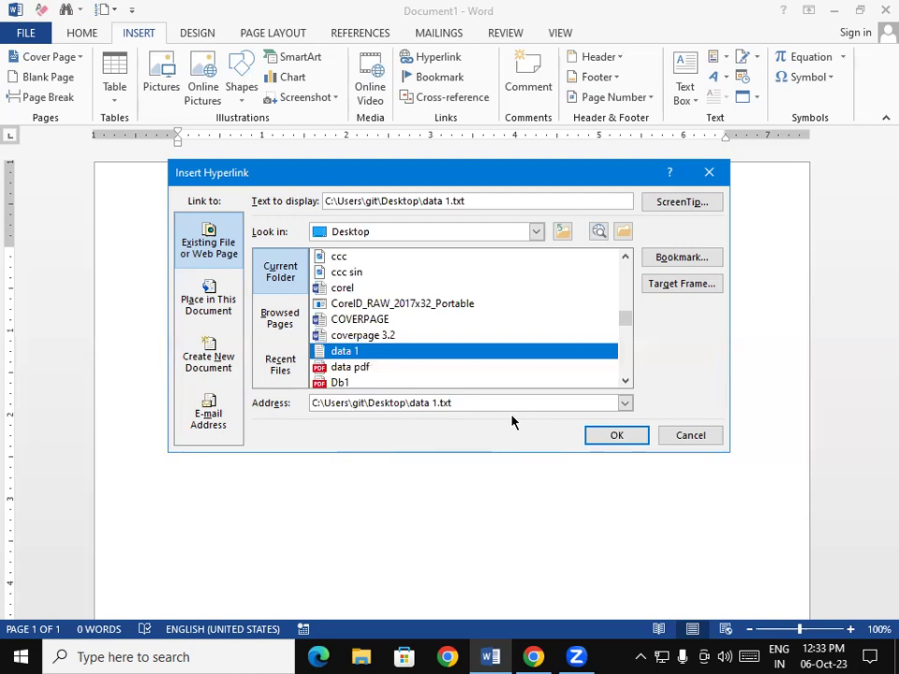
{"action": "left_click", "coordinate": [621, 436]}
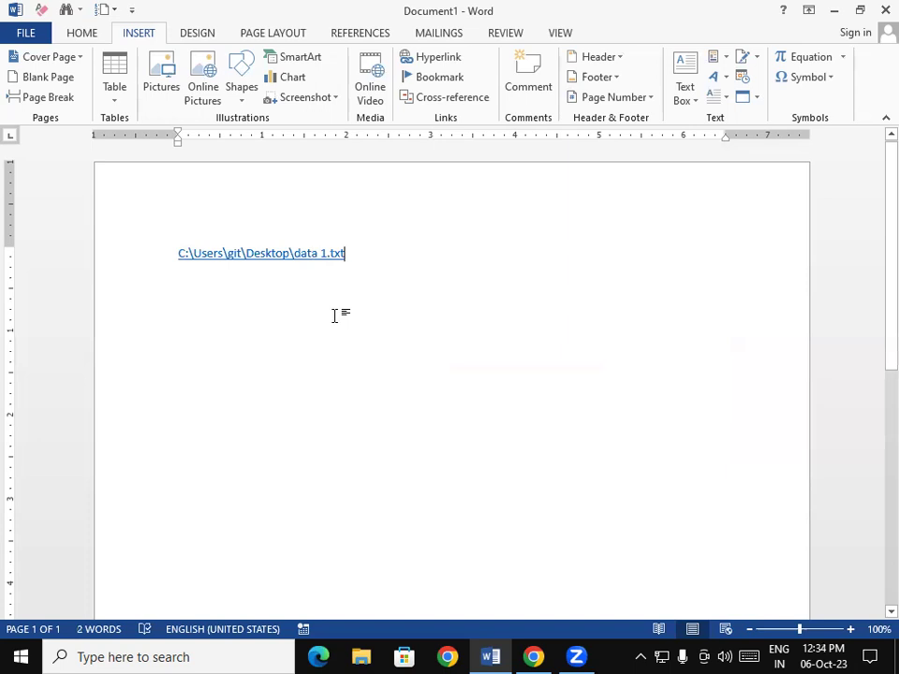
- Follow the data 1.txt hyperlink, allow the file to open, view it in Notepad and close it
{"action": "left_click", "coordinate": [302, 253], "text": "ctrl"}
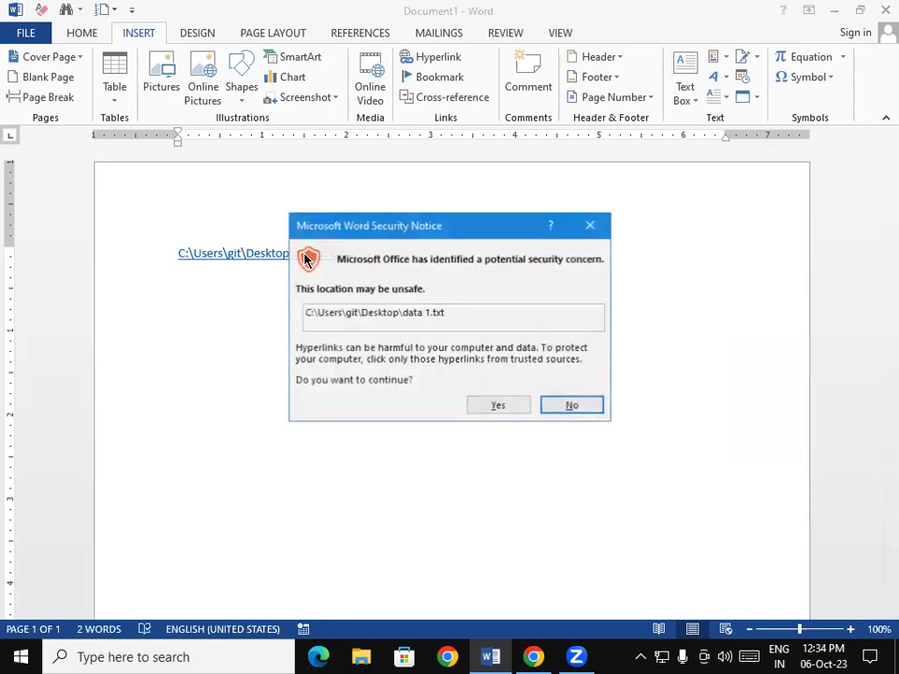
{"action": "left_click", "coordinate": [513, 407]}
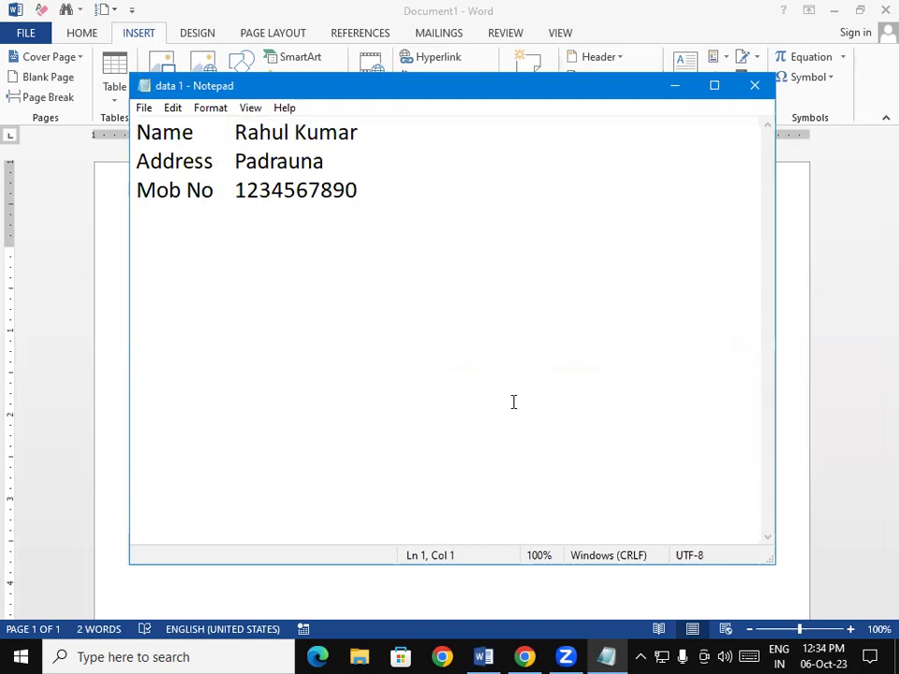
{"action": "left_click", "coordinate": [754, 93]}
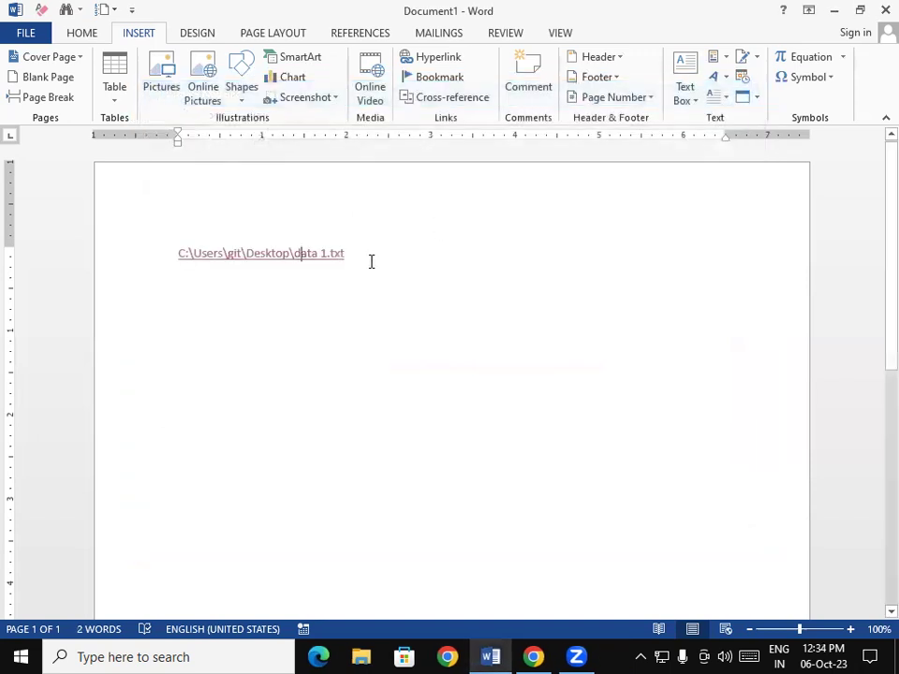
- Delete the data 1.txt hyperlink from the document
{"action": "key", "text": "BackSpace"}
{"action": "key", "text": "BackSpace"}
{"action": "key", "text": "BackSpace"}
{"action": "key", "text": "BackSpace"}
{"action": "key", "text": "BackSpace"}
{"action": "key", "text": "BackSpace"}
{"action": "key", "text": "BackSpace"}
{"action": "key", "text": "BackSpace"}
{"action": "key", "text": "BackSpace"}
{"action": "key", "text": "BackSpace"}
{"action": "key", "text": "BackSpace"}
{"action": "key", "text": "BackSpace"}
{"action": "key", "text": "BackSpace"}
{"action": "key", "text": "BackSpace"}
{"action": "key", "text": "BackSpace"}
{"action": "key", "text": "BackSpace"}
{"action": "key", "text": "BackSpace"}
{"action": "key", "text": "BackSpace"}
{"action": "key", "text": "BackSpace"}
{"action": "key", "text": "BackSpace"}
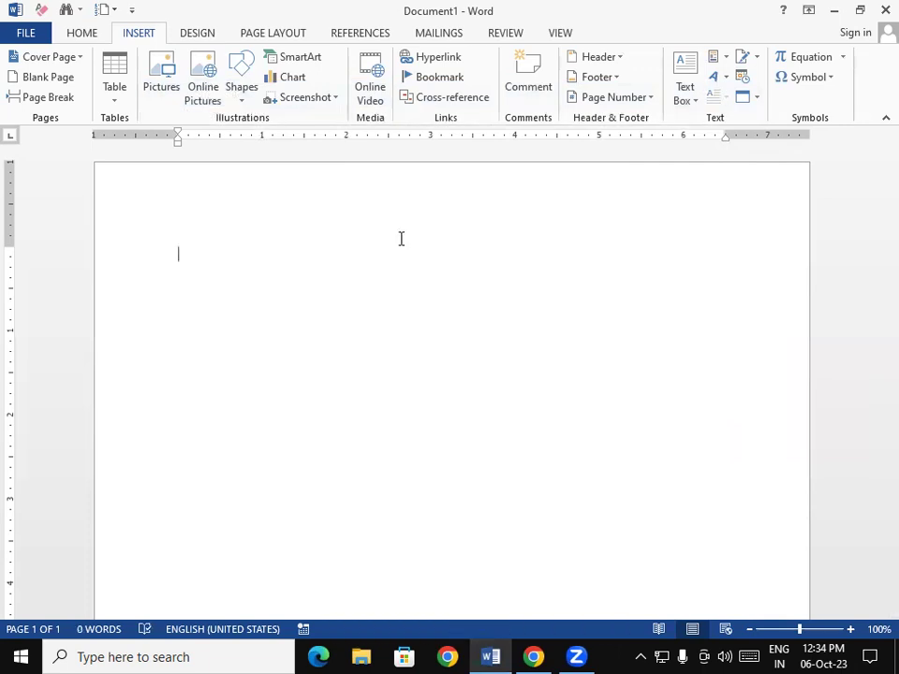
- Insert a hyperlink to the file FEE PARTICULAR DATA.rtf from the Documents folder
{"action": "key", "text": "ctrl+k"}
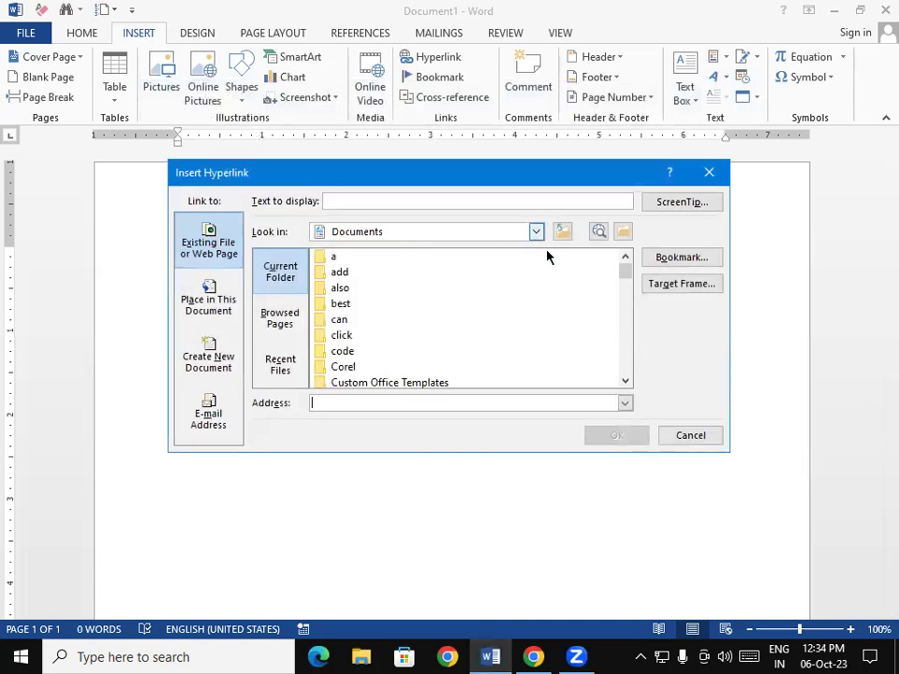
{"action": "left_click", "coordinate": [624, 383]}
{"action": "left_click", "coordinate": [624, 382]}
{"action": "left_click", "coordinate": [623, 382]}
{"action": "left_click_drag", "start_coordinate": [623, 382], "coordinate": [624, 384]}
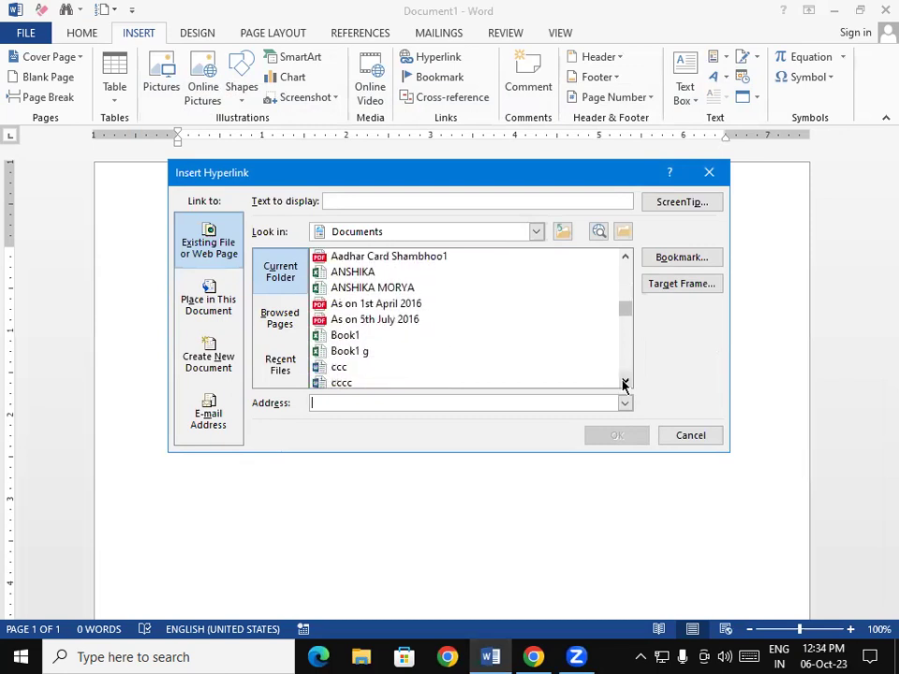
{"action": "left_click", "coordinate": [624, 384]}
{"action": "left_click", "coordinate": [623, 384]}
{"action": "left_click", "coordinate": [624, 384]}
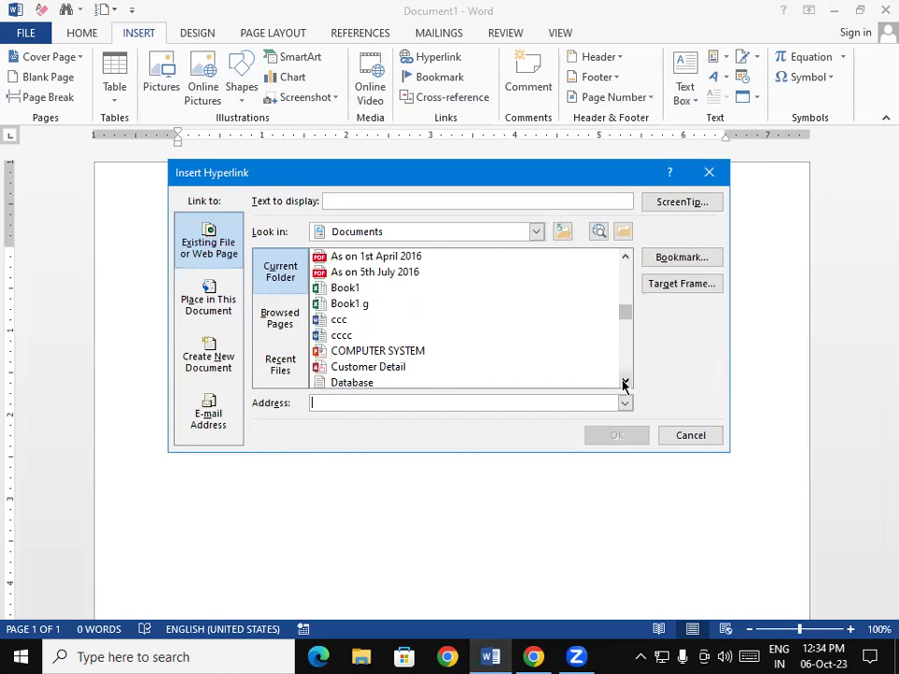
{"action": "left_click_drag", "start_coordinate": [623, 384], "coordinate": [624, 384]}
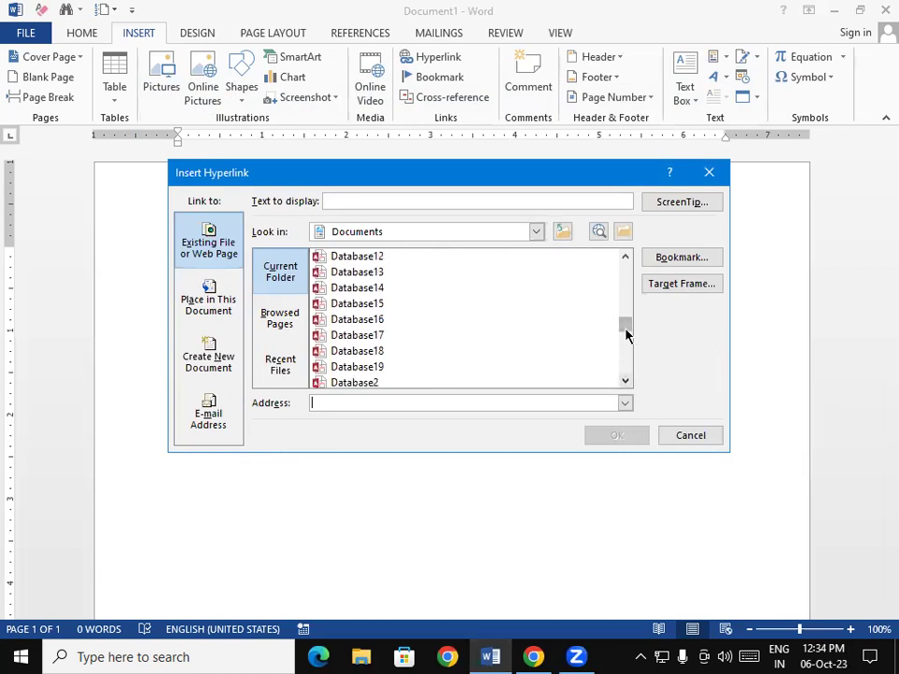
{"action": "left_click_drag", "start_coordinate": [626, 327], "coordinate": [627, 355]}
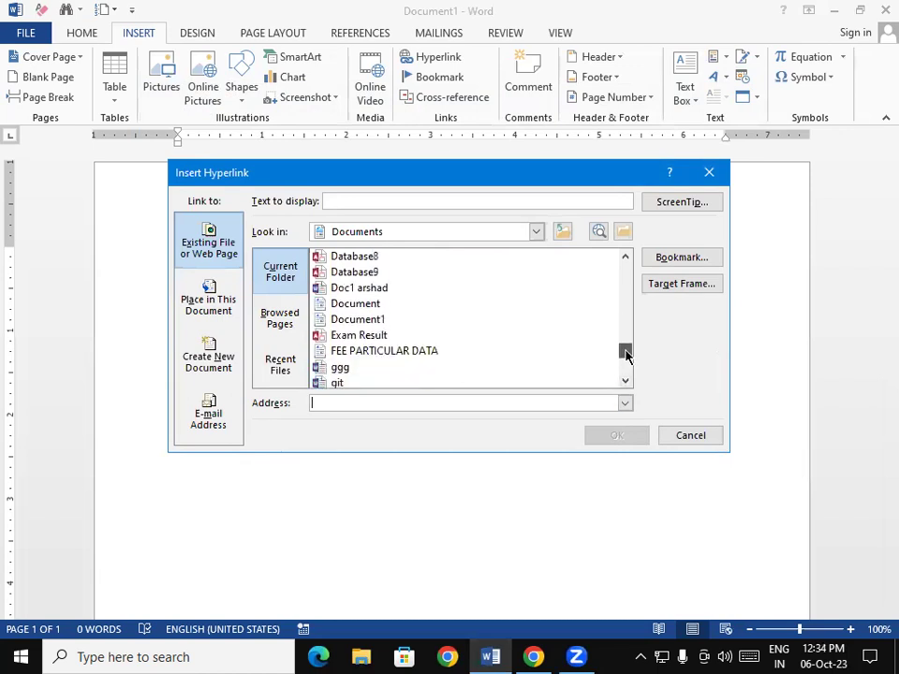
{"action": "left_click", "coordinate": [407, 351]}
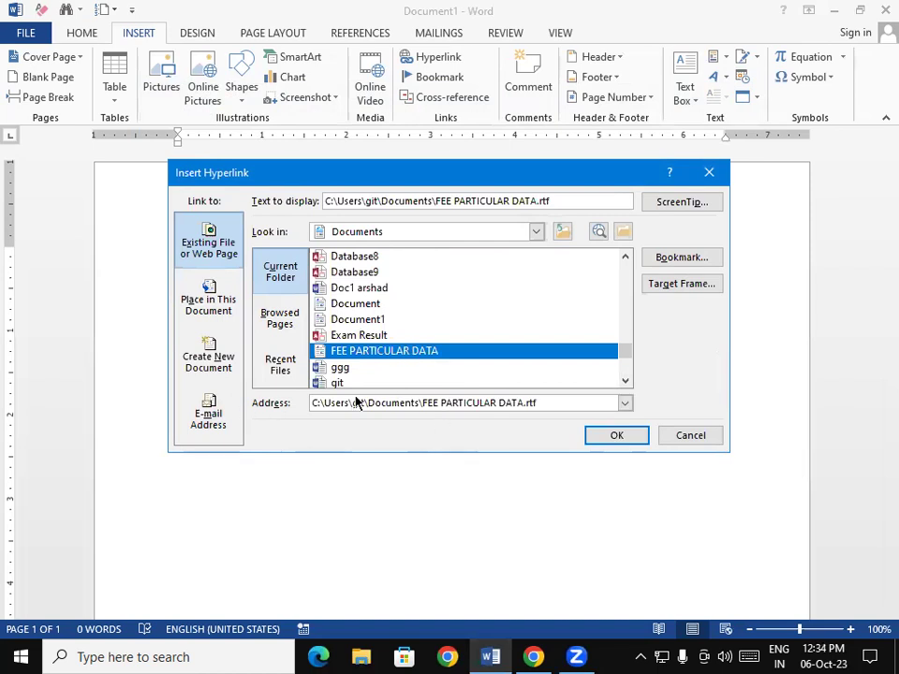
{"action": "left_click", "coordinate": [606, 434]}
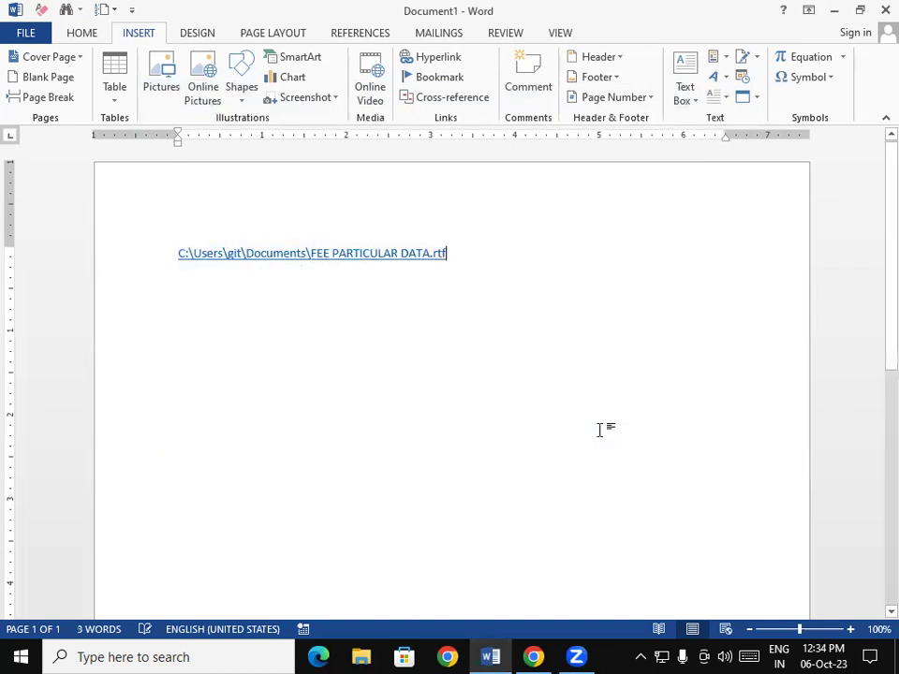
- Follow the FEE PARTICULAR DATA.rtf hyperlink, allow the file to open, view it in WordPad and close it
{"action": "left_click", "coordinate": [341, 264], "text": "ctrl"}
{"action": "left_click", "coordinate": [494, 413]}
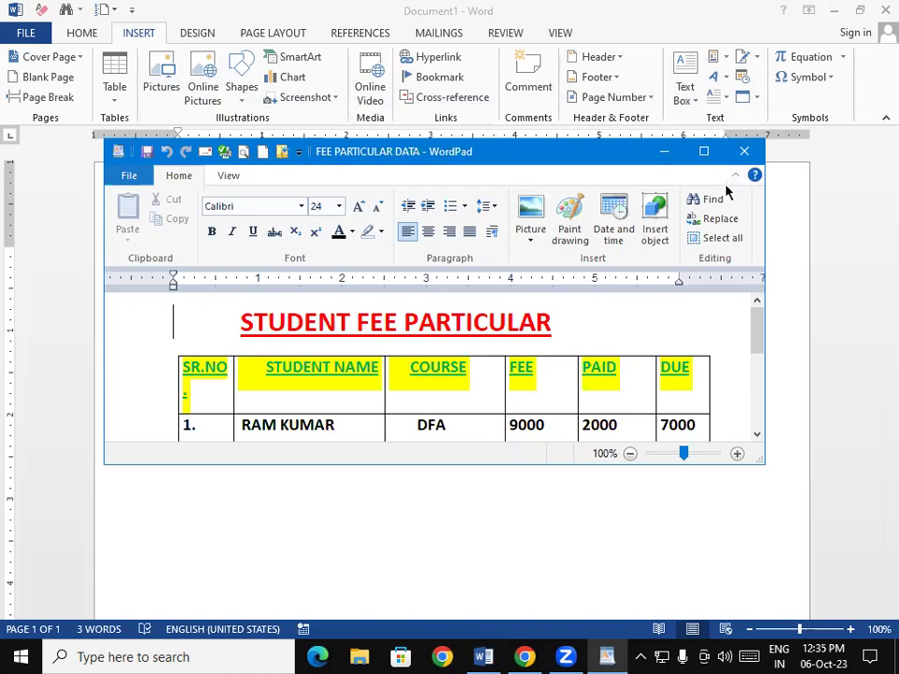
{"action": "left_click", "coordinate": [744, 151]}
- Delete the FEE PARTICULAR DATA.rtf hyperlink from the document
{"action": "left_click", "coordinate": [520, 247]}
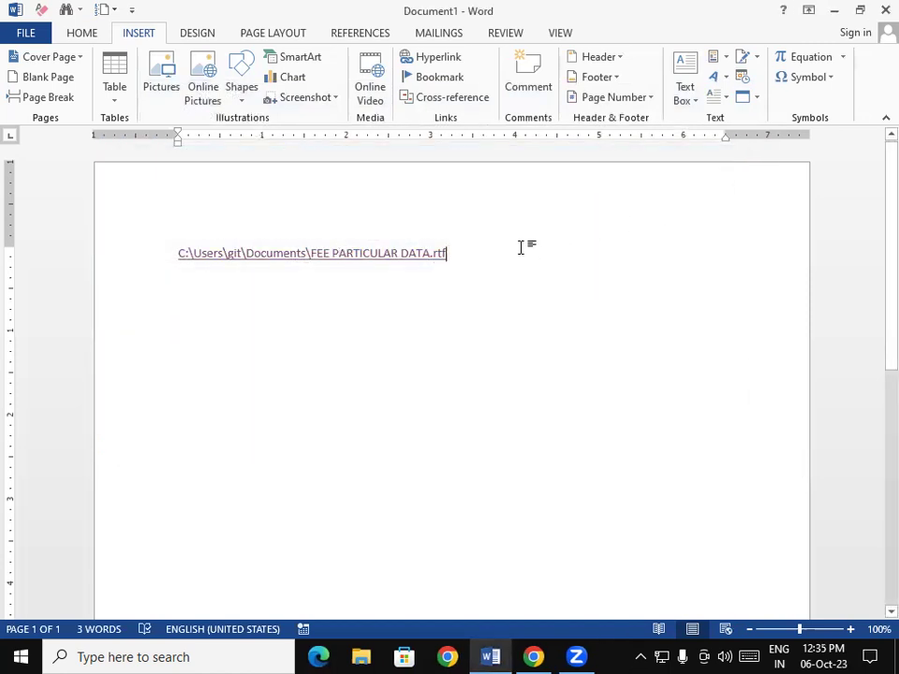
{"action": "key", "text": "BackSpace"}
{"action": "key", "text": "BackSpace"}
{"action": "key", "text": "BackSpace"}
{"action": "key", "text": "BackSpace"}
{"action": "key", "text": "BackSpace"}
{"action": "key", "text": "BackSpace"}
{"action": "key", "text": "BackSpace"}
{"action": "key", "text": "BackSpace"}
{"action": "key", "text": "BackSpace"}
{"action": "key", "text": "BackSpace"}
{"action": "key", "text": "BackSpace"}
{"action": "key", "text": "BackSpace"}
{"action": "key", "text": "BackSpace"}
{"action": "key", "text": "BackSpace"}
{"action": "key", "text": "BackSpace"}
{"action": "key", "text": "BackSpace"}
{"action": "key", "text": "BackSpace"}
{"action": "key", "text": "BackSpace"}
{"action": "key", "text": "BackSpace"}
{"action": "key", "text": "BackSpace"}
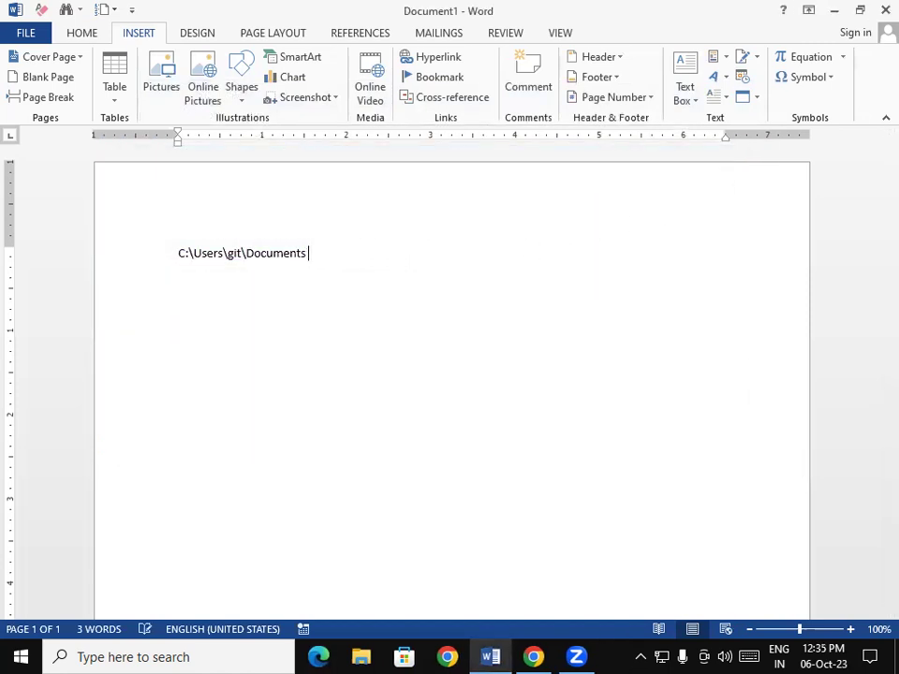
{"action": "key", "text": "BackSpace"}
{"action": "key", "text": "BackSpace"}
{"action": "key", "text": "BackSpace"}
{"action": "key", "text": "BackSpace"}
{"action": "key", "text": "BackSpace"}
{"action": "key", "text": "BackSpace"}
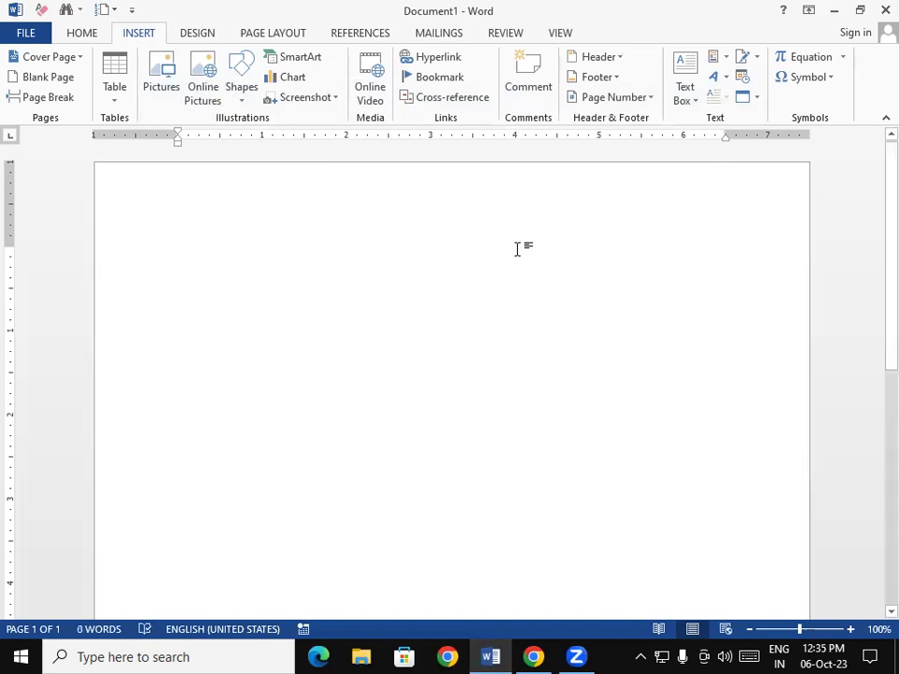
{"action": "key", "text": "ctrl+k"}
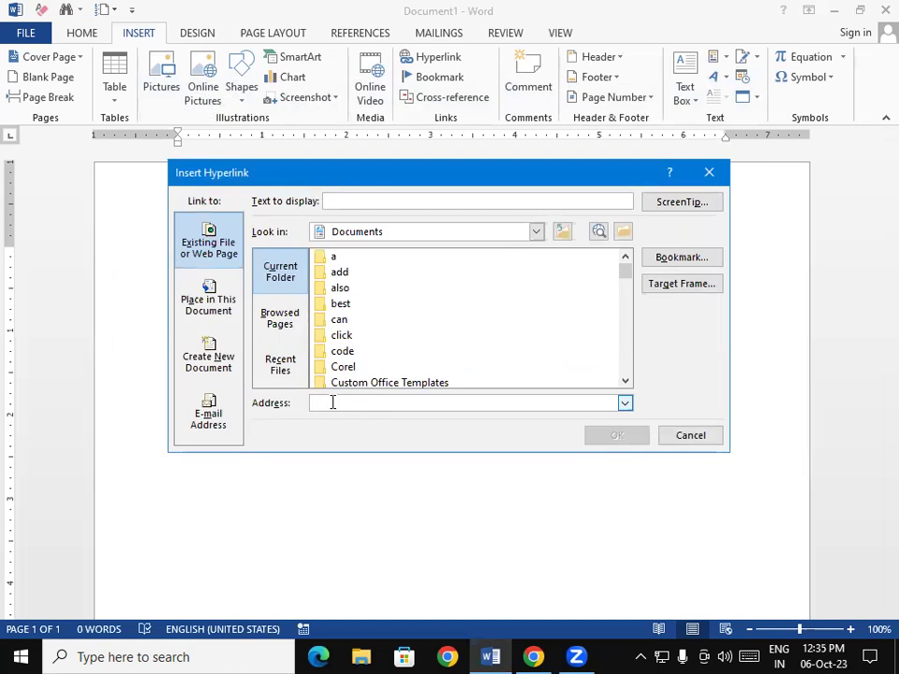
{"action": "type", "text": "https"}
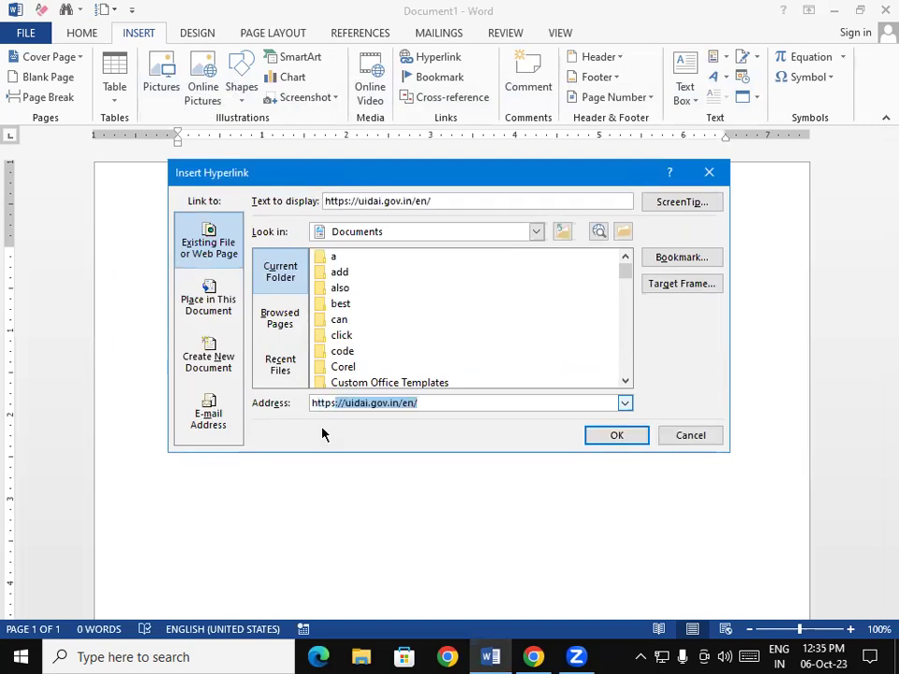
{"action": "left_click", "coordinate": [473, 407]}
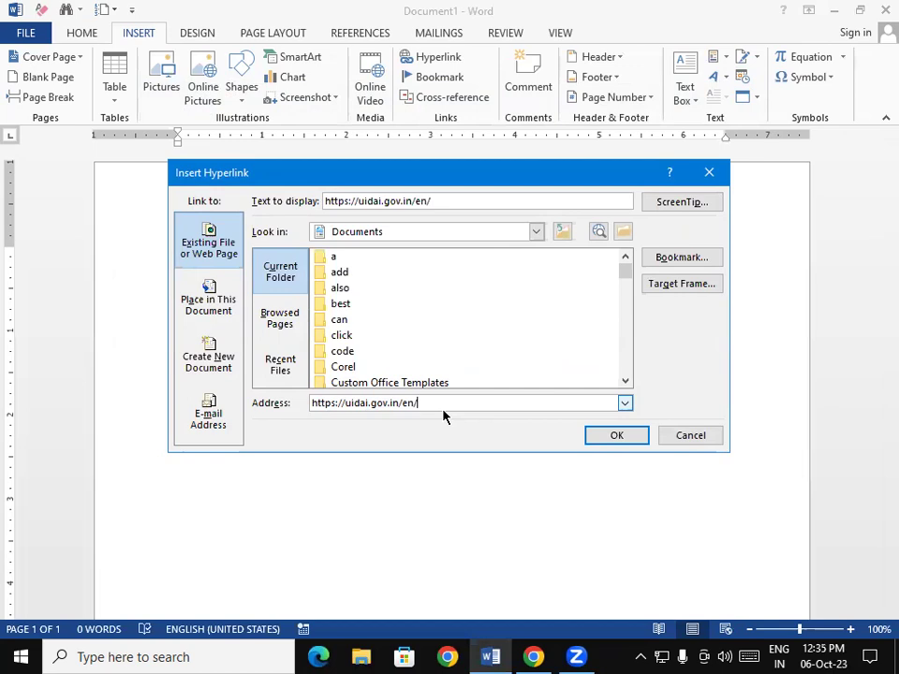
{"action": "left_click", "coordinate": [642, 441]}
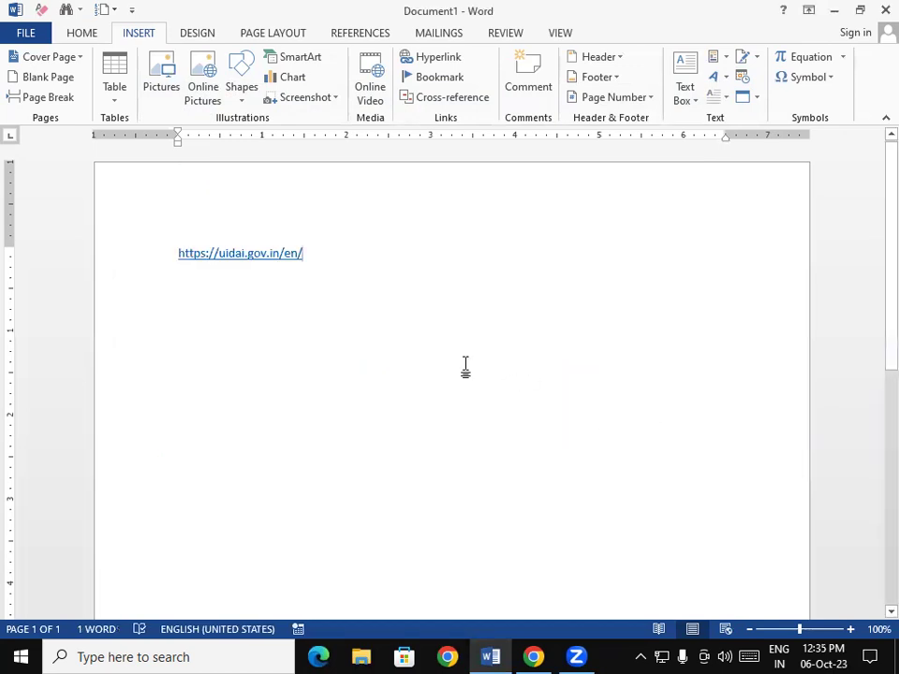
- Follow the uidai.gov.in hyperlink in the browser, close its page and switch back to Word
{"action": "left_click", "coordinate": [281, 255], "text": "ctrl"}
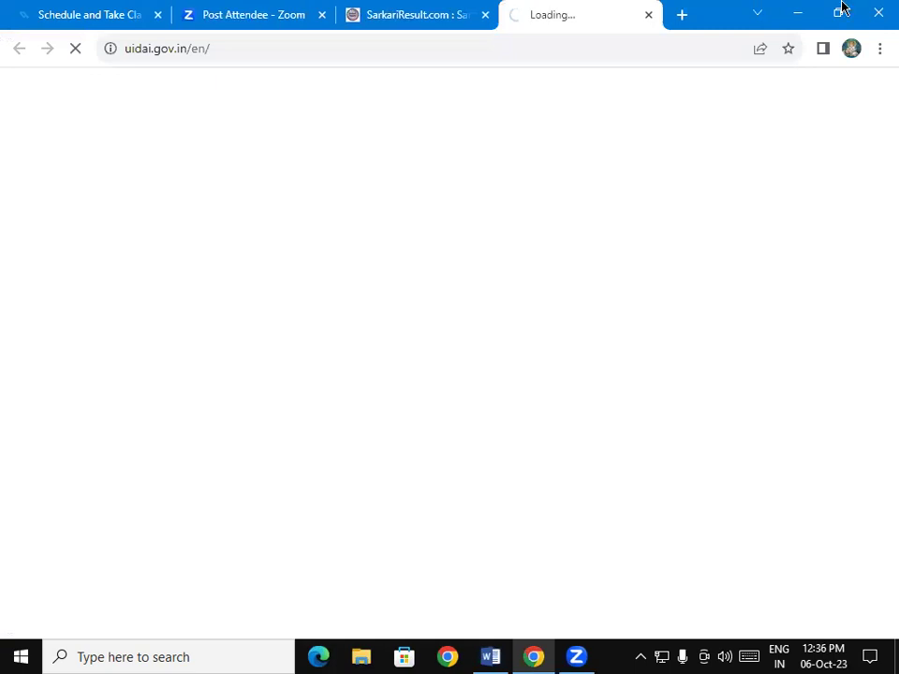
{"action": "left_click", "coordinate": [649, 16]}
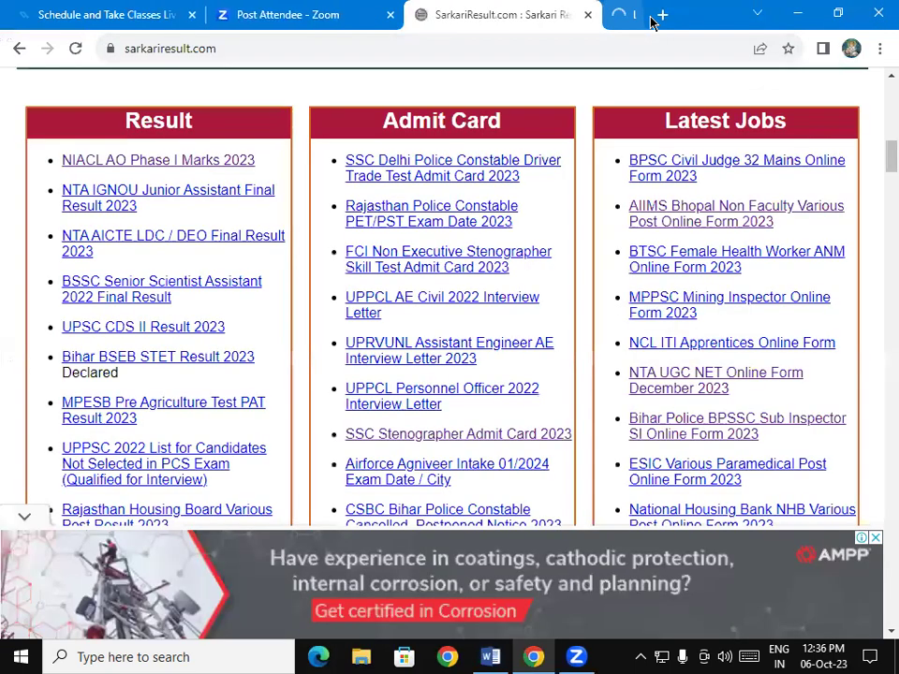
{"action": "left_click", "coordinate": [489, 654]}
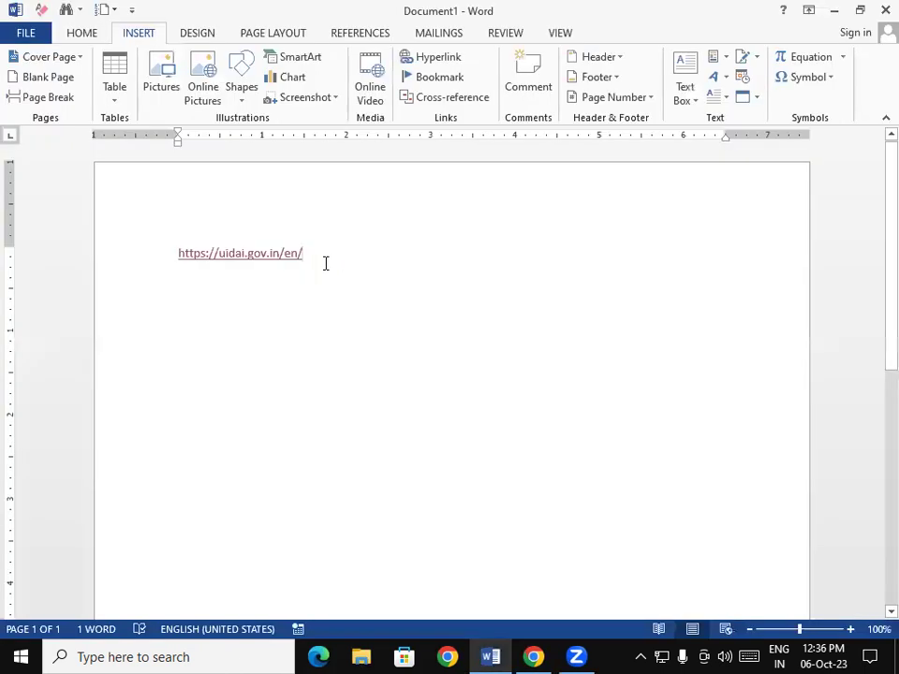
{"action": "key", "text": "BackSpace"}
{"action": "key", "text": "BackSpace"}
{"action": "key", "text": "BackSpace"}
{"action": "key", "text": "BackSpace"}
{"action": "key", "text": "BackSpace"}
{"action": "key", "text": "BackSpace"}
{"action": "key", "text": "BackSpace"}
{"action": "key", "text": "BackSpace"}
{"action": "key", "text": "BackSpace"}
{"action": "key", "text": "BackSpace"}
{"action": "key", "text": "BackSpace"}
{"action": "key", "text": "BackSpace"}
{"action": "key", "text": "BackSpace"}
{"action": "key", "text": "BackSpace"}
{"action": "key", "text": "BackSpace"}
{"action": "key", "text": "BackSpace"}
{"action": "key", "text": "BackSpace"}
{"action": "key", "text": "BackSpace"}
{"action": "key", "text": "BackSpace"}
{"action": "key", "text": "BackSpace"}
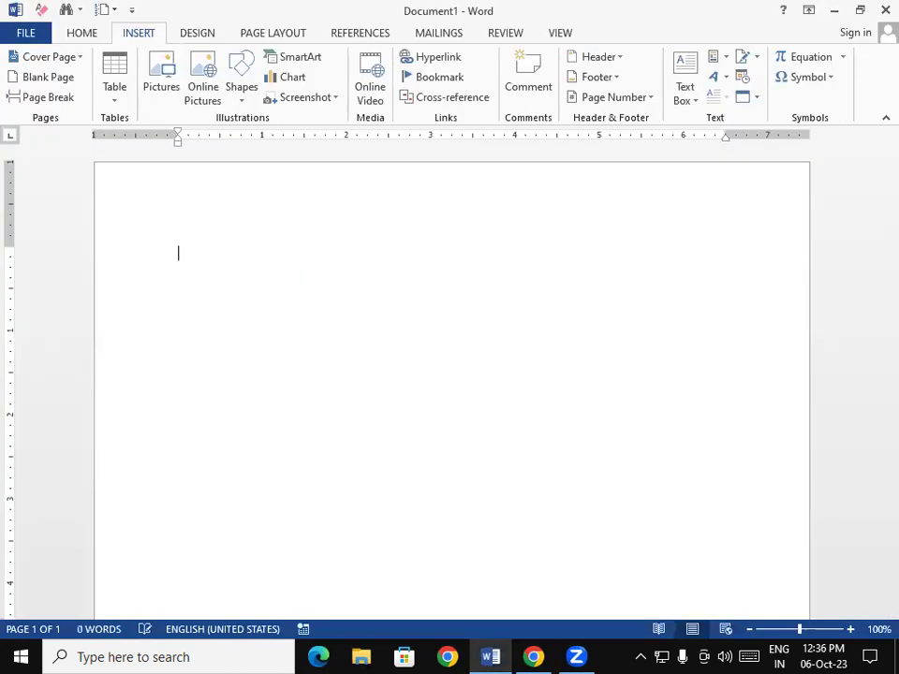
{"action": "key", "text": "ctrl+k"}
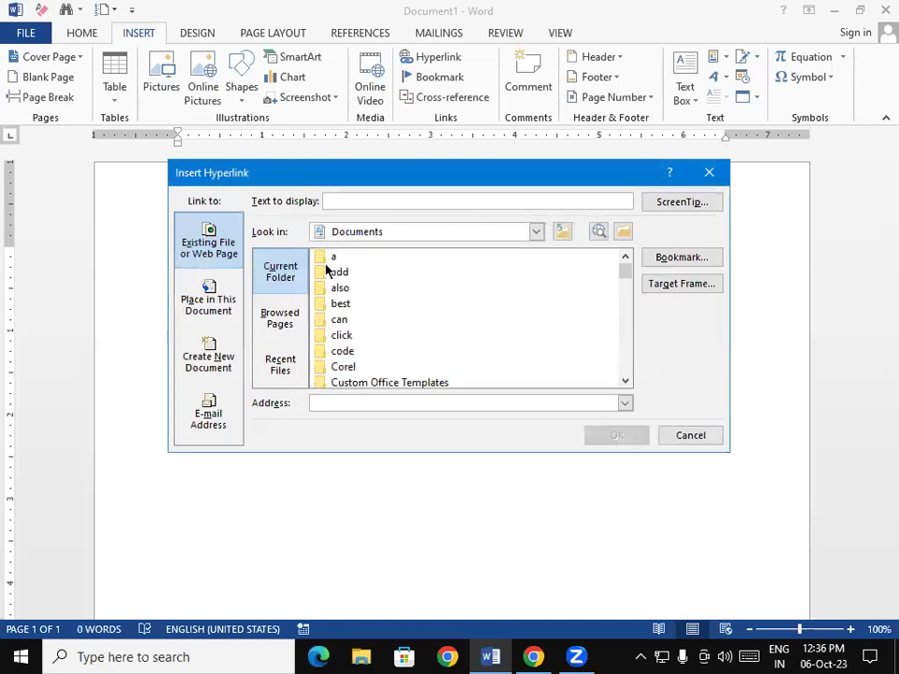
{"action": "type", "text": "https://uidai.gov.in/en/"}
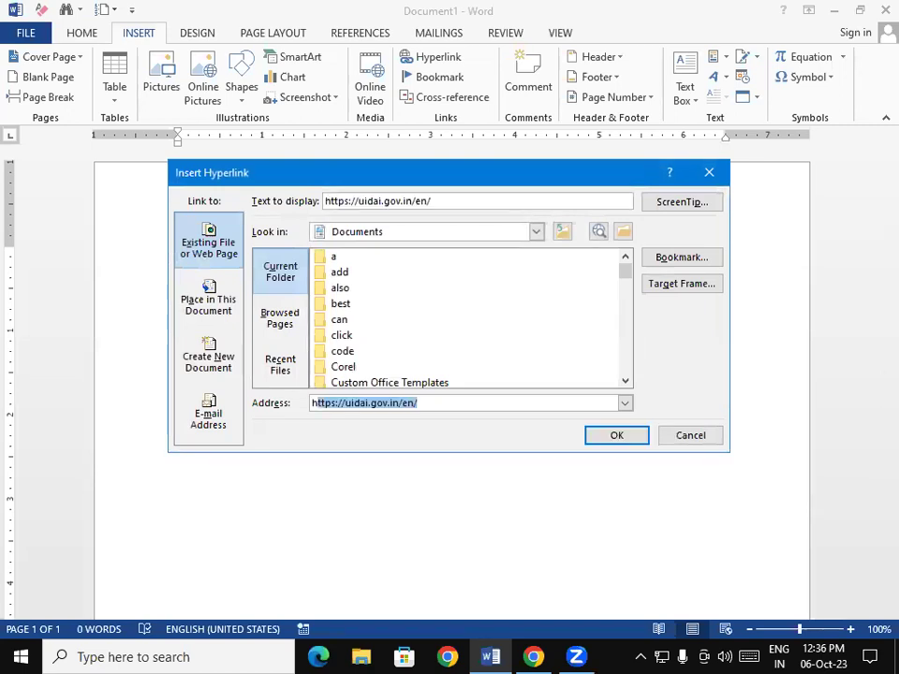
{"action": "left_click", "coordinate": [366, 402]}
{"action": "key", "text": "BackSpace"}
{"action": "key", "text": "BackSpace"}
{"action": "key", "text": "BackSpace"}
{"action": "key", "text": "BackSpace"}
{"action": "key", "text": "BackSpace"}
{"action": "type", "text": "sc"}
{"action": "type", "text": "ho;a"}
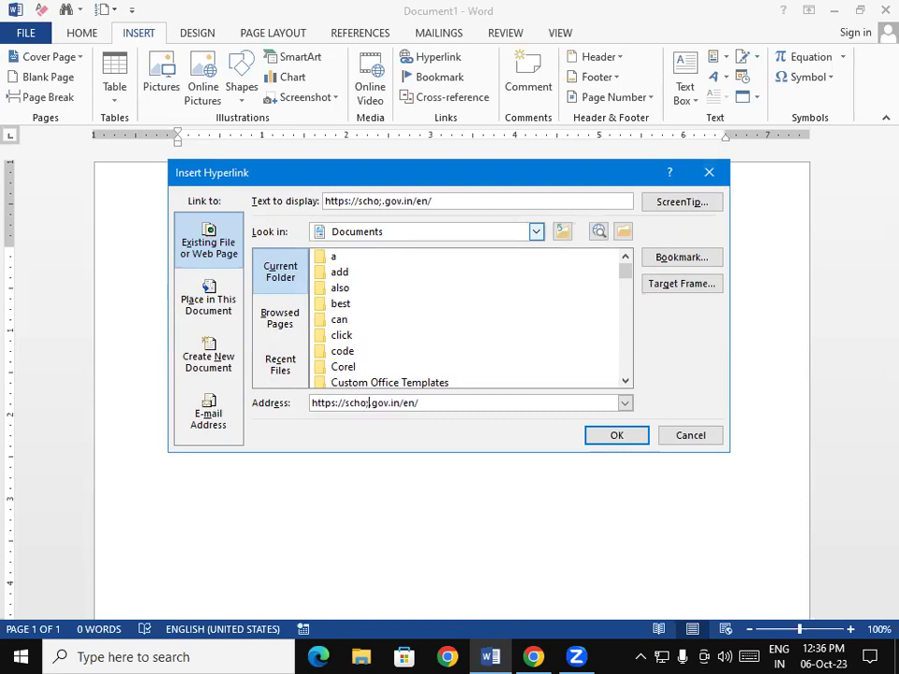
{"action": "key", "text": "BackSpace"}
{"action": "key", "text": "BackSpace"}
{"action": "type", "text": "larsj"}
{"action": "key", "text": "BackSpace"}
{"action": "type", "text": "hip"}
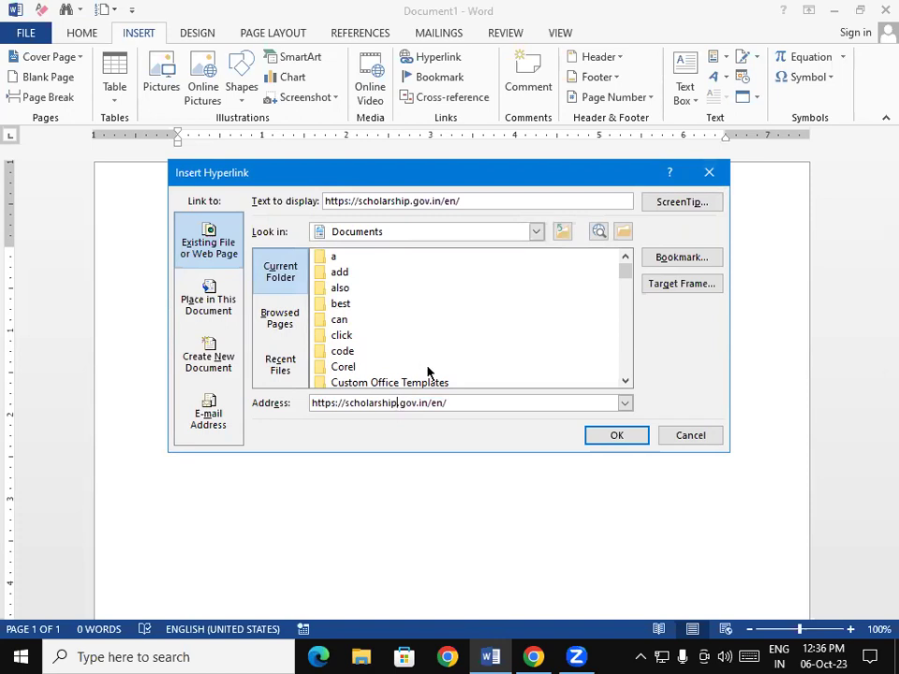
{"action": "key", "text": "BackSpace"}
{"action": "key", "text": "BackSpace"}
{"action": "key", "text": "BackSpace"}
{"action": "key", "text": "BackSpace"}
{"action": "key", "text": "BackSpace"}
{"action": "key", "text": "BackSpace"}
{"action": "key", "text": "BackSpace"}
{"action": "key", "text": "BackSpace"}
{"action": "key", "text": "BackSpace"}
{"action": "key", "text": "BackSpace"}
{"action": "type", "text": "up.nic.in"}
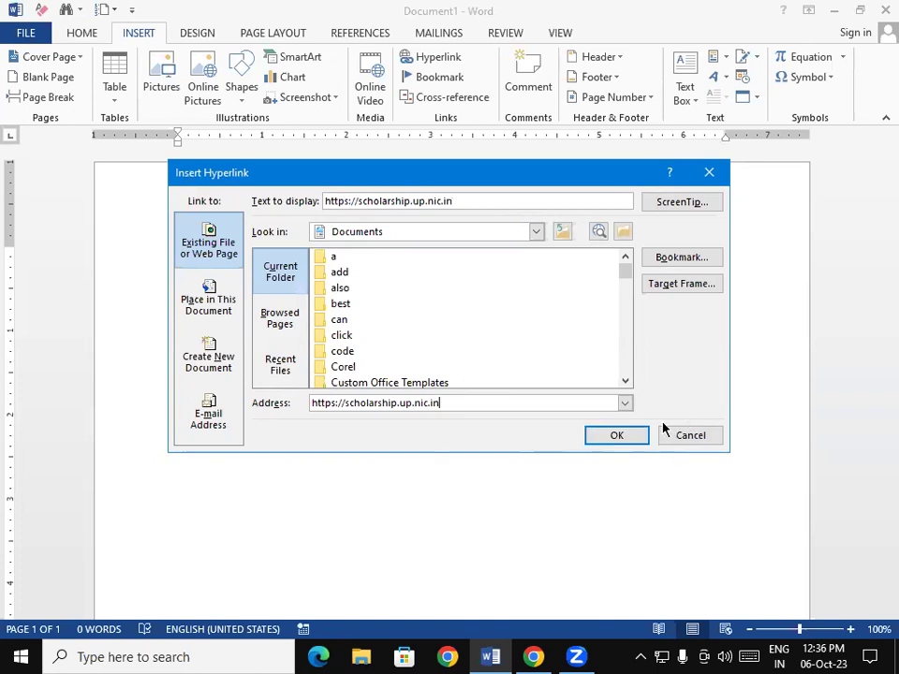
{"action": "left_click", "coordinate": [632, 438]}
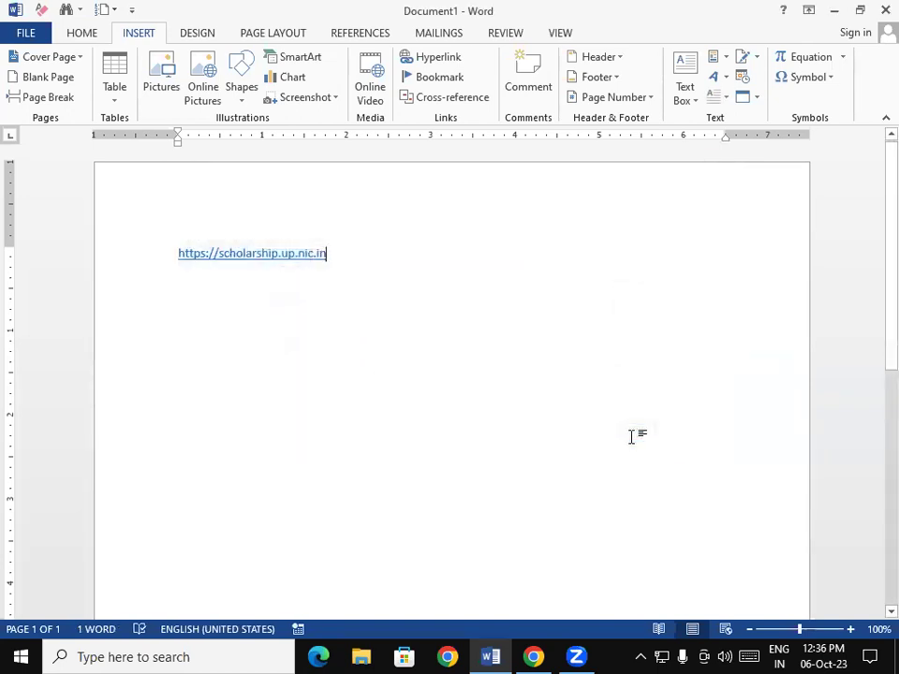
{"action": "left_click", "coordinate": [277, 255], "text": "ctrl"}
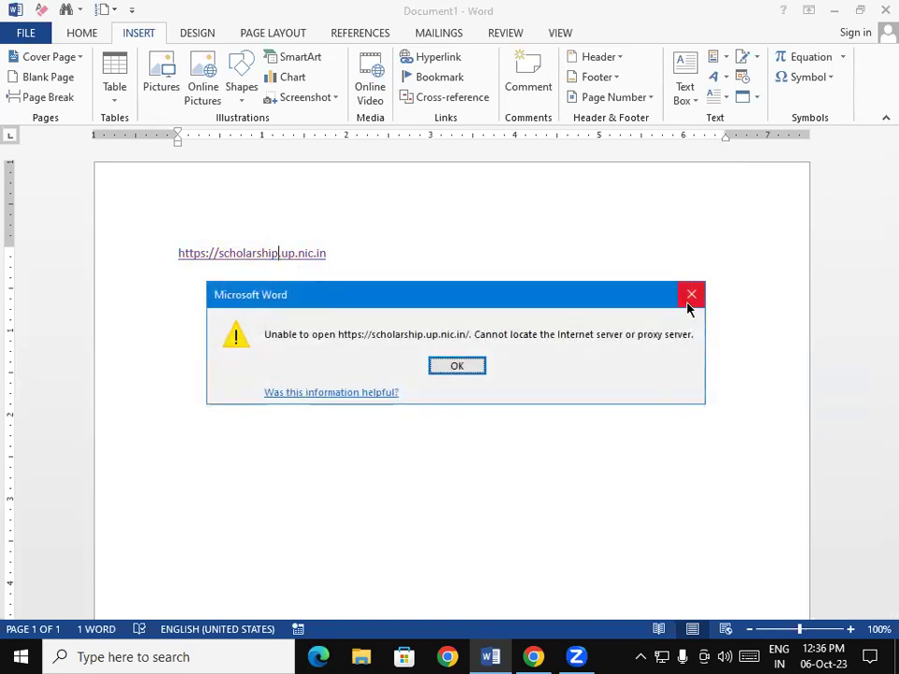
{"action": "left_click", "coordinate": [686, 296]}
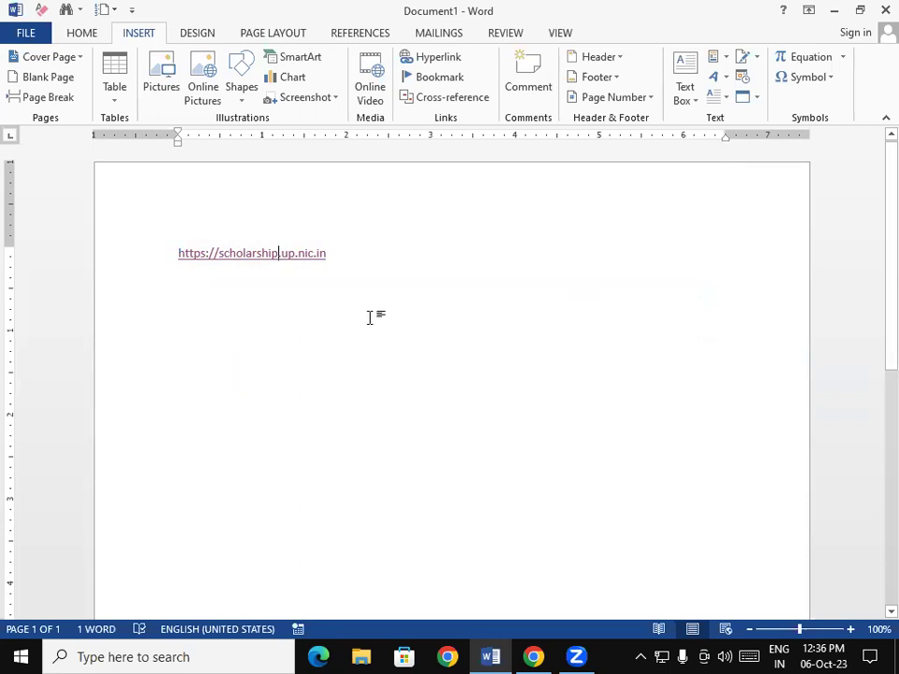
{"action": "left_click", "coordinate": [277, 255], "text": "ctrl"}
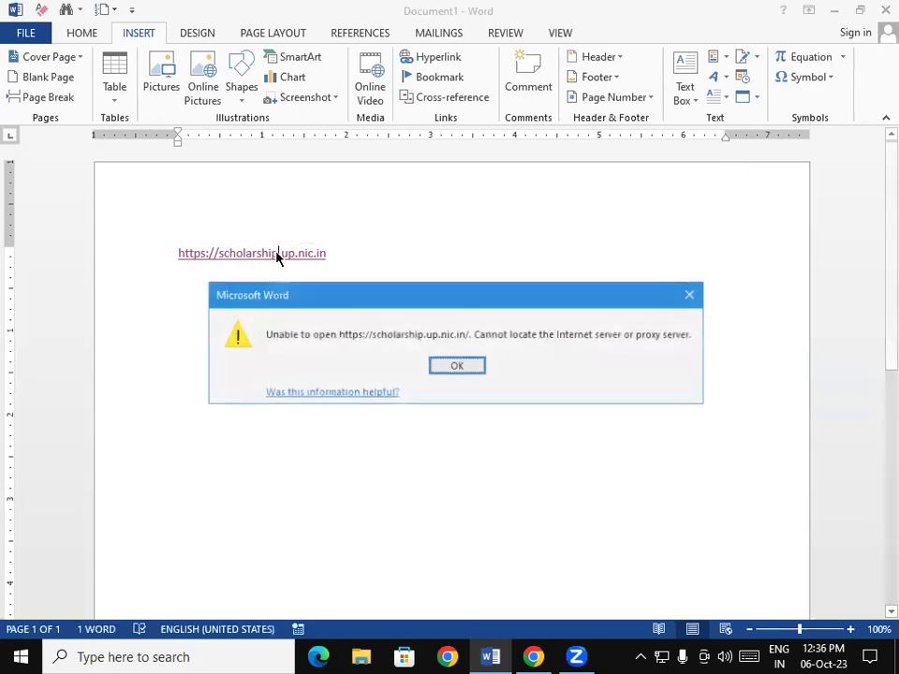
{"action": "left_click", "coordinate": [469, 372]}
{"action": "left_click_drag", "start_coordinate": [330, 253], "coordinate": [62, 253]}
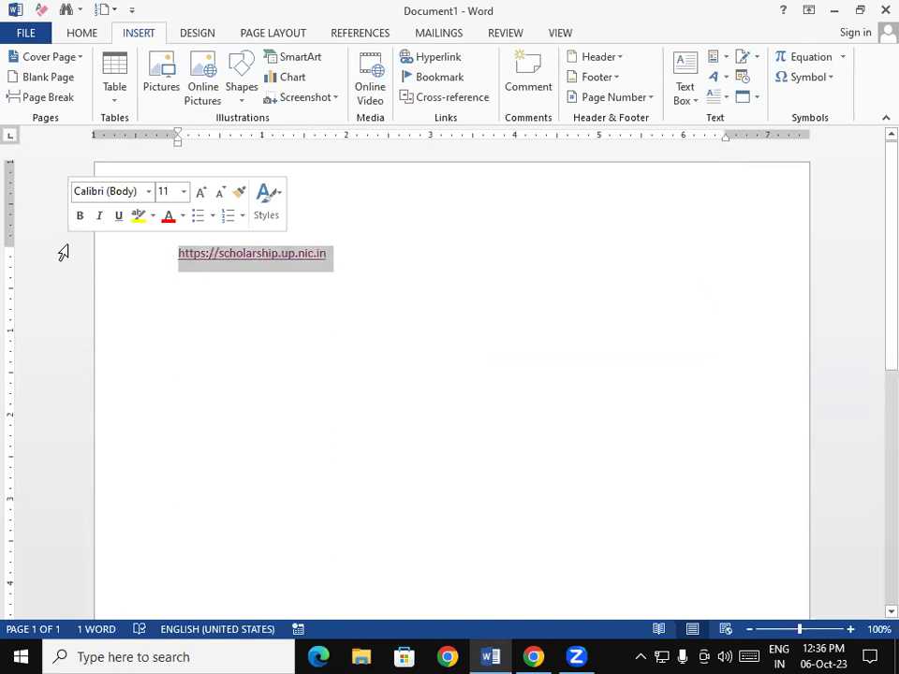
{"action": "key", "text": "Delete"}
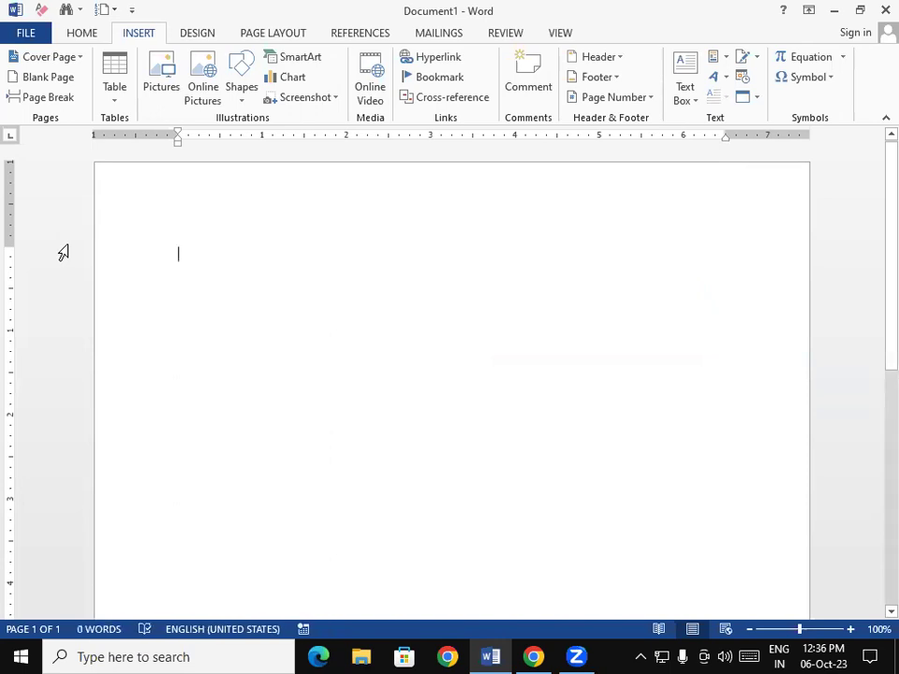
- Insert a hyperlink with "pan card" as its address and display text
{"action": "key", "text": "ctrl+k"}
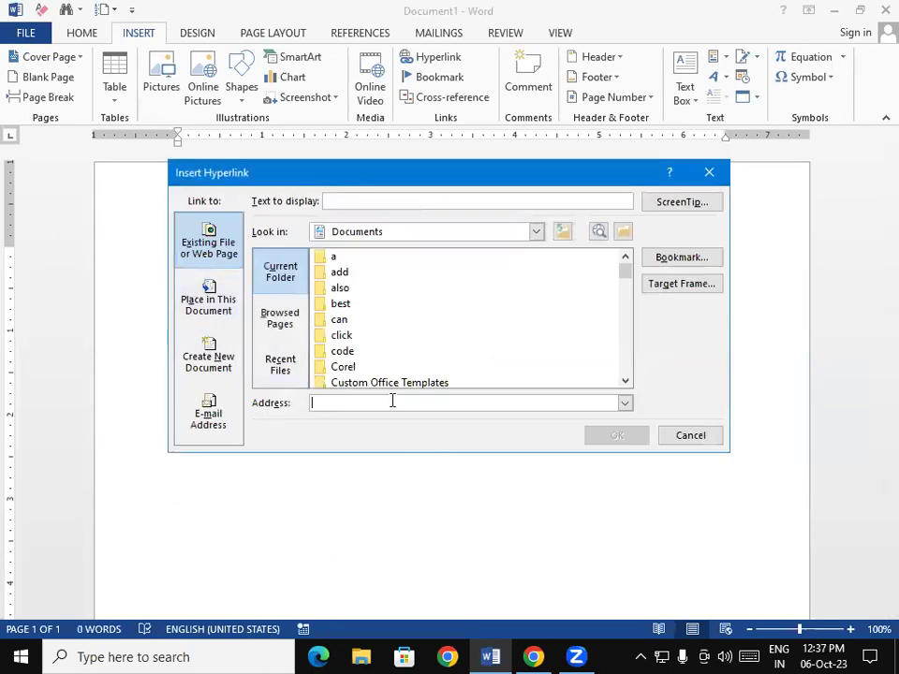
{"action": "type", "text": "p"}
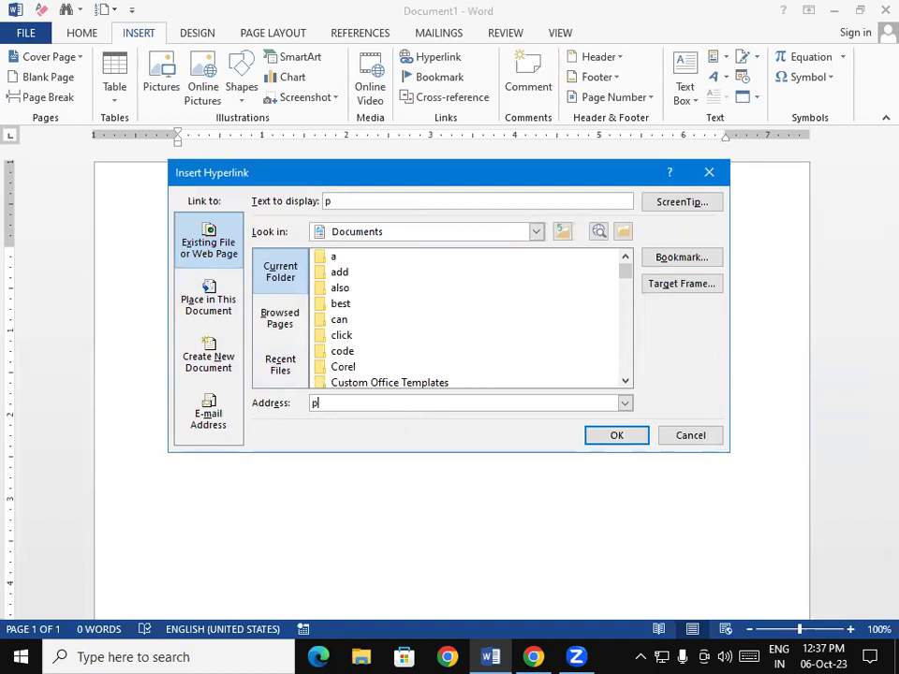
{"action": "type", "text": "an card"}
{"action": "key", "text": "Return"}
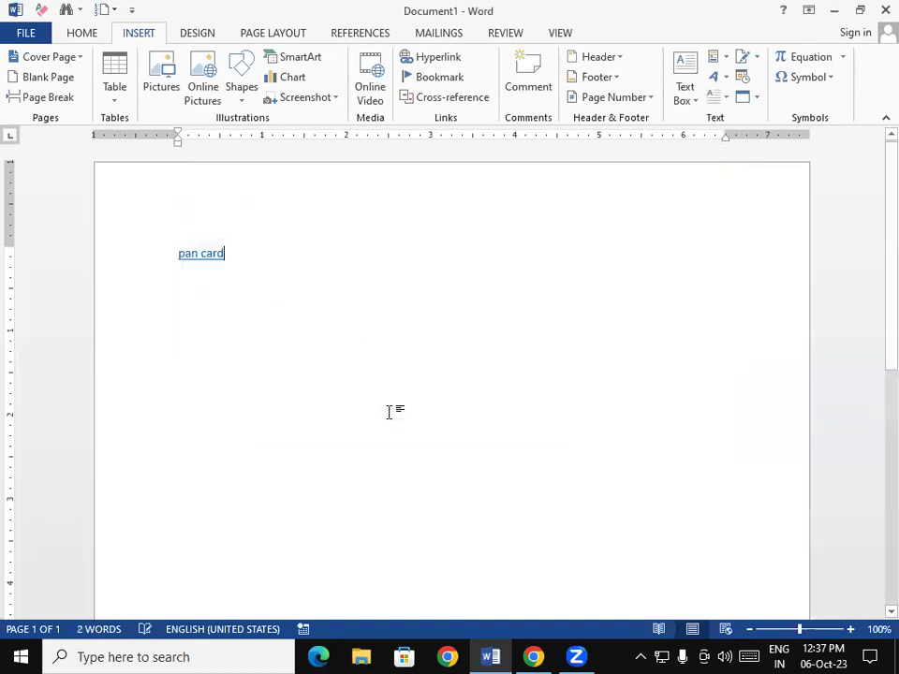
- Try to follow the pan card hyperlink and delete it from the document
{"action": "left_click", "coordinate": [212, 258], "text": "ctrl"}
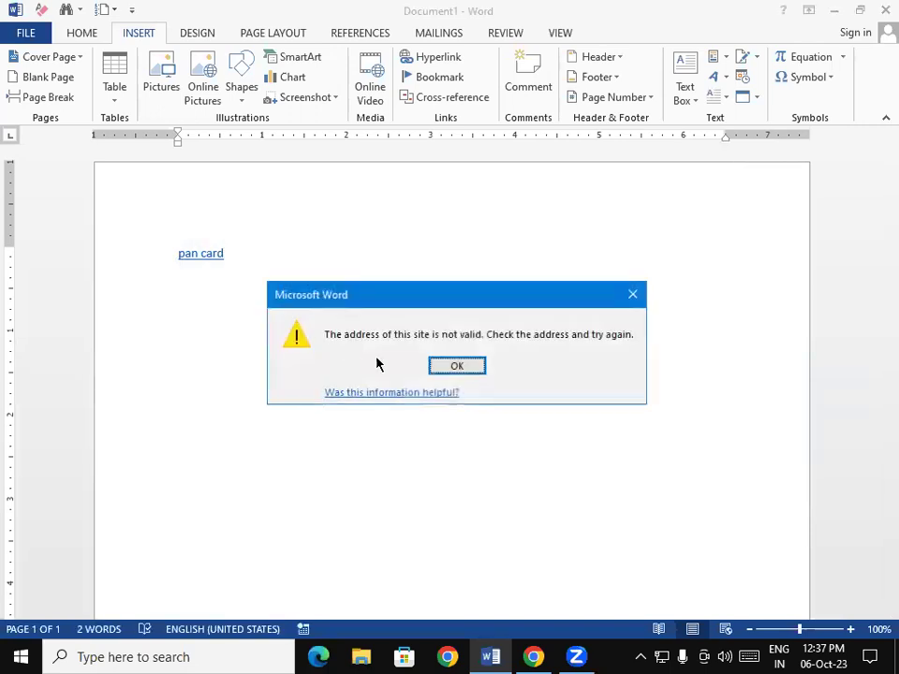
{"action": "left_click", "coordinate": [635, 295]}
{"action": "key", "text": "BackSpace"}
{"action": "key", "text": "BackSpace"}
{"action": "key", "text": "BackSpace"}
{"action": "key", "text": "BackSpace"}
{"action": "key", "text": "BackSpace"}
{"action": "key", "text": "BackSpace"}
{"action": "key", "text": "BackSpace"}
{"action": "key", "text": "BackSpace"}
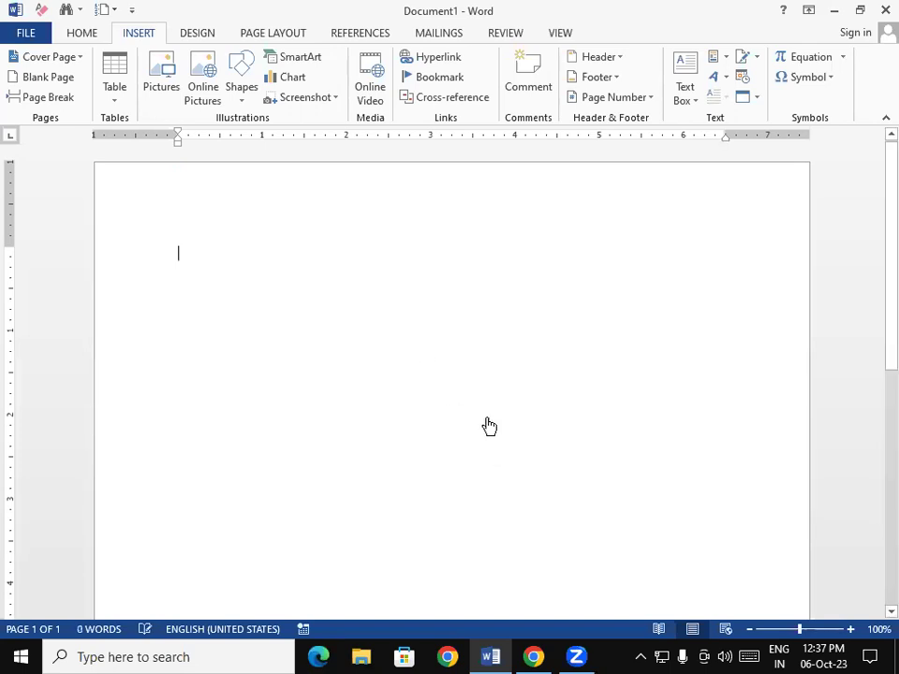
- Switch to Chrome, close the SarkariResult page and open scholarship.up.gov.in in a new tab
{"action": "key", "text": "alt+Tab"}
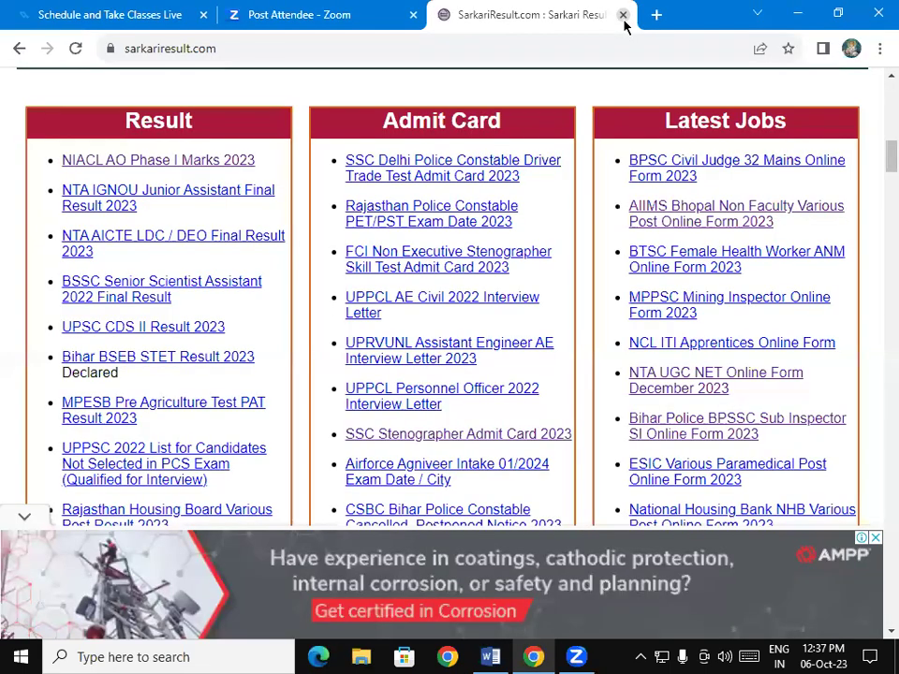
{"action": "left_click", "coordinate": [622, 16]}
{"action": "left_click", "coordinate": [442, 17]}
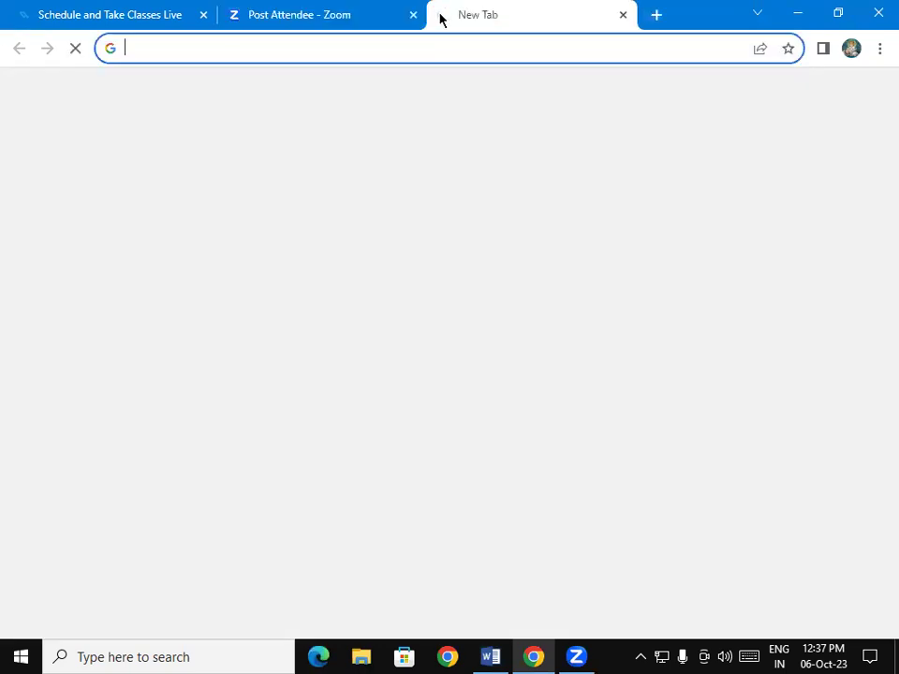
{"action": "type", "text": "sch"}
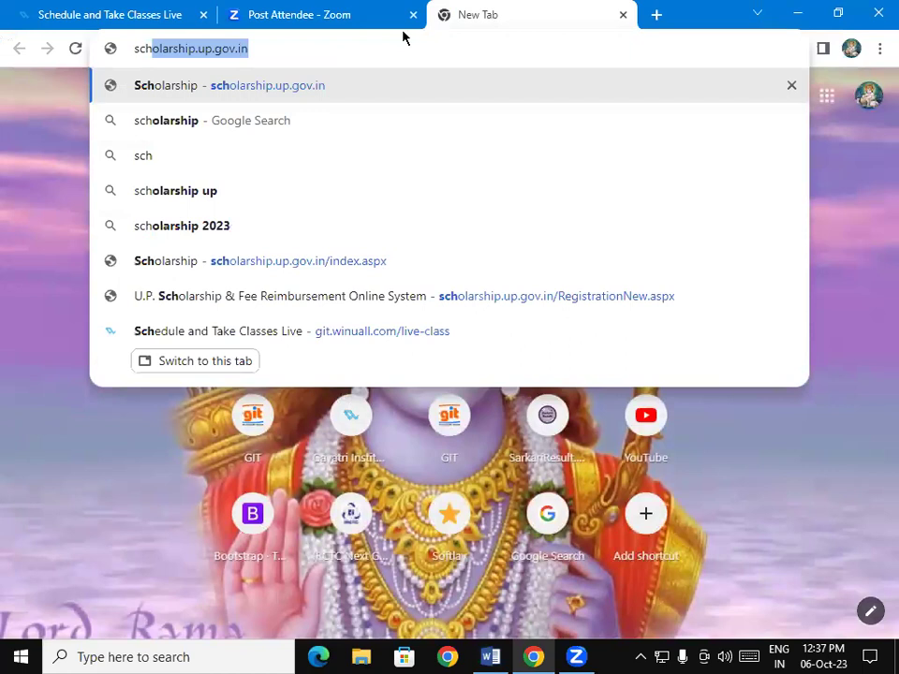
{"action": "left_click", "coordinate": [255, 53]}
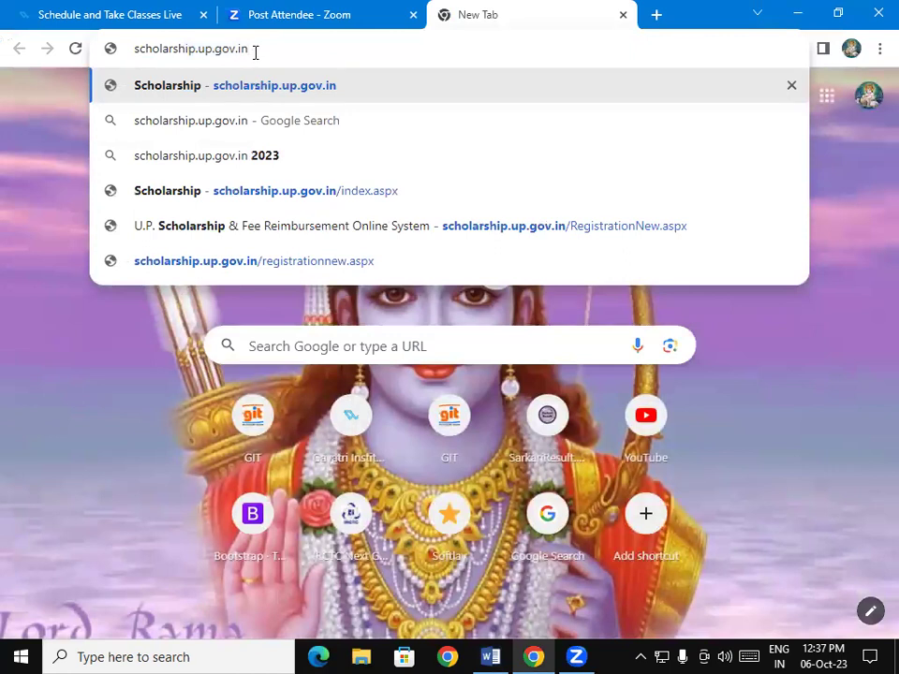
{"action": "key", "text": "Return"}
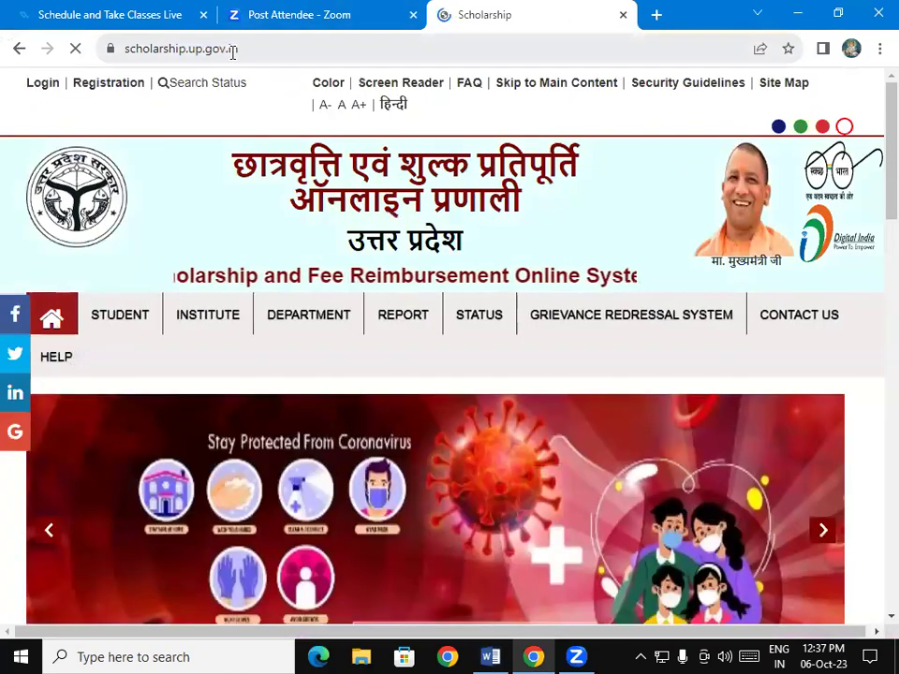
- Select the scholarship.up.gov.in page address, close the page and switch back to the Word document
{"action": "left_click_drag", "start_coordinate": [239, 48], "coordinate": [123, 47]}
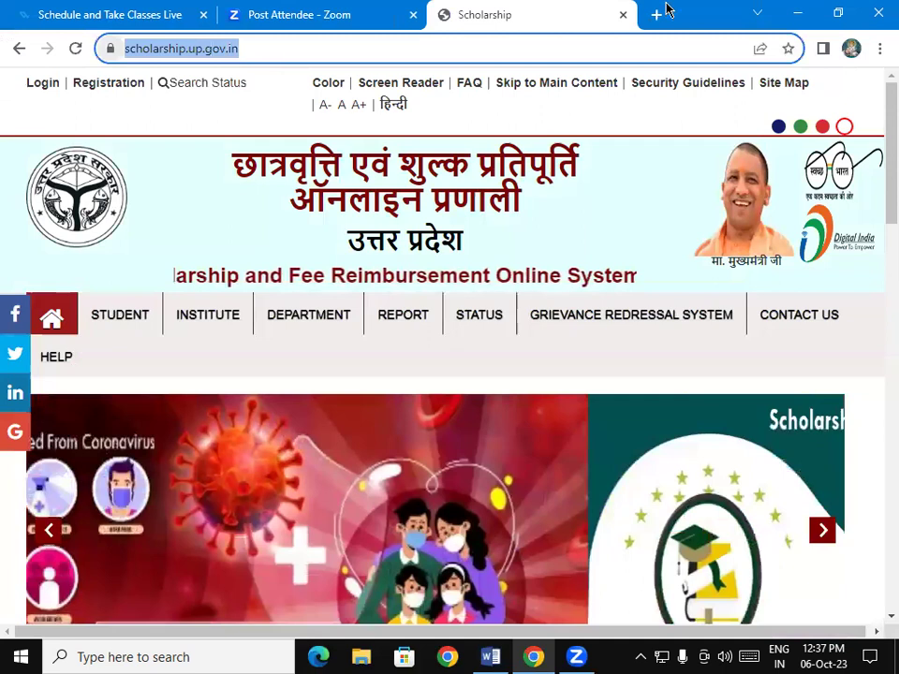
{"action": "left_click", "coordinate": [623, 14]}
{"action": "left_click", "coordinate": [482, 654]}
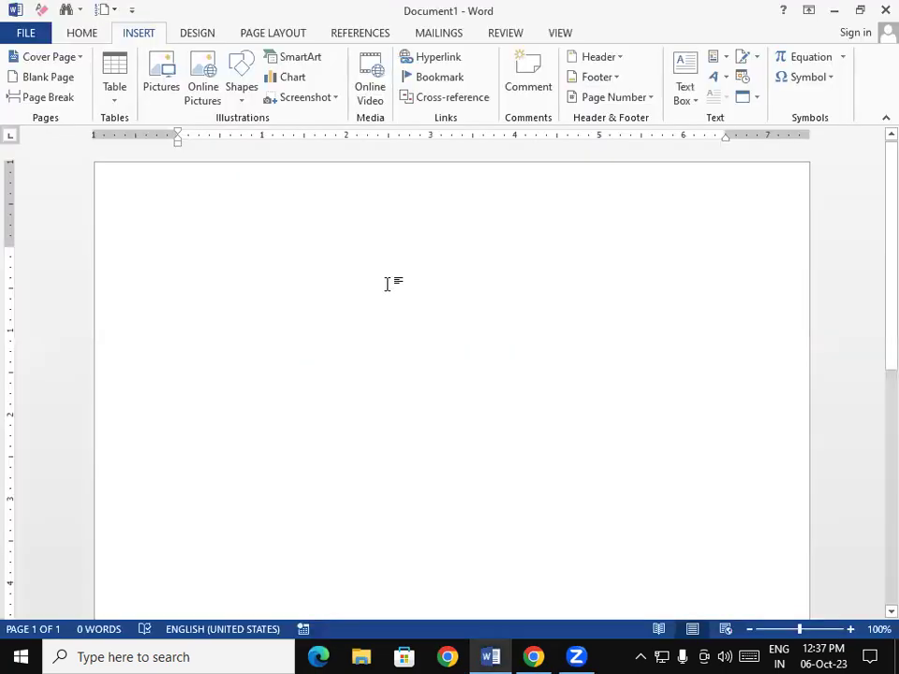
- Insert a hyperlink with scolarship.up.gov.in as its address and display text, and try to follow it
{"action": "key", "text": "ctrl+k"}
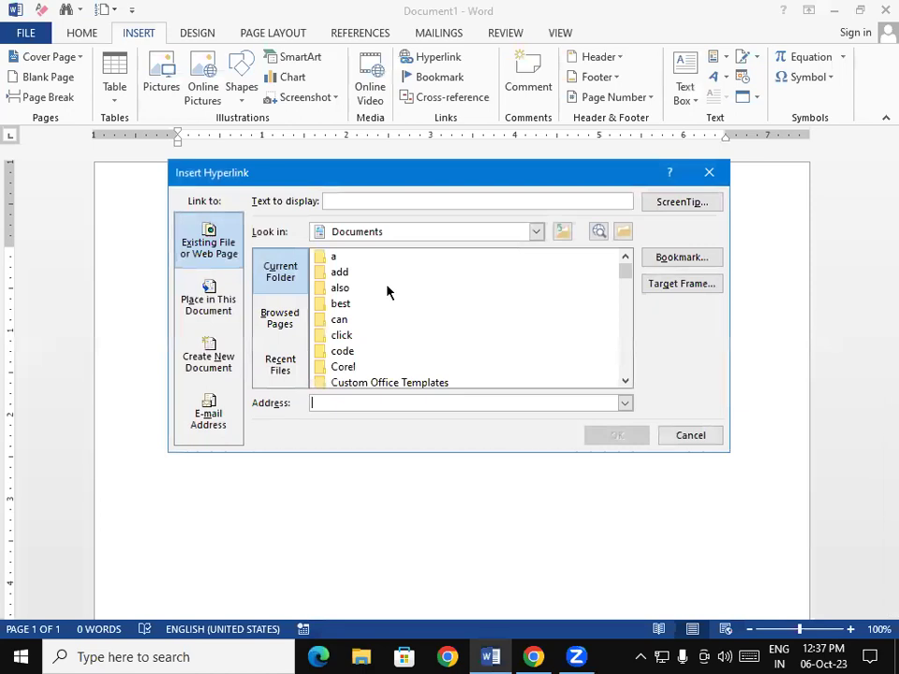
{"action": "type", "text": "scolarship"}
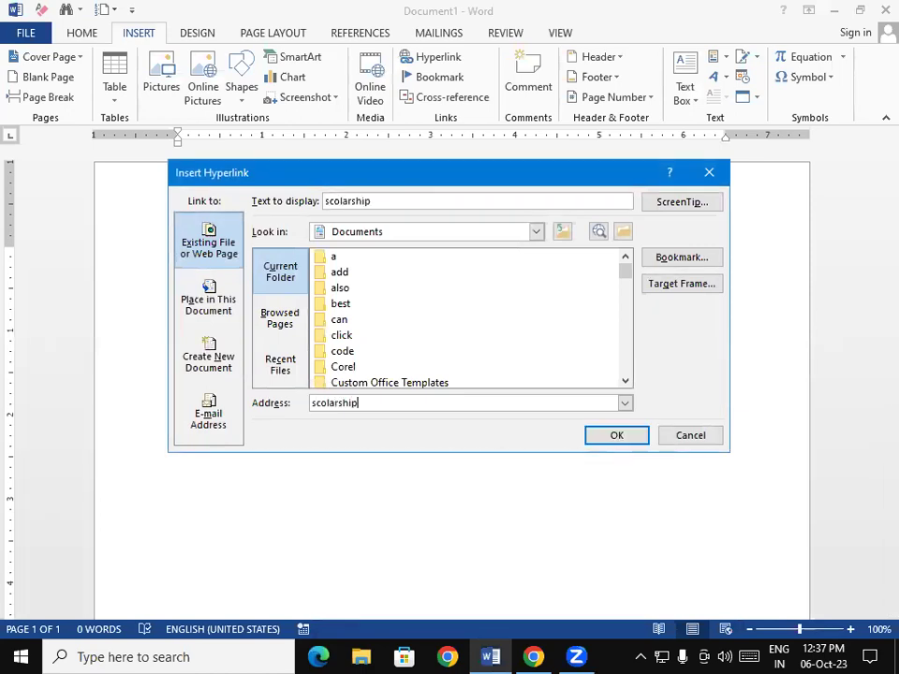
{"action": "type", "text": ".gov"}
{"action": "key", "text": "BackSpace"}
{"action": "key", "text": "BackSpace"}
{"action": "key", "text": "BackSpace"}
{"action": "key", "text": "BackSpace"}
{"action": "type", "text": "up.gov.in"}
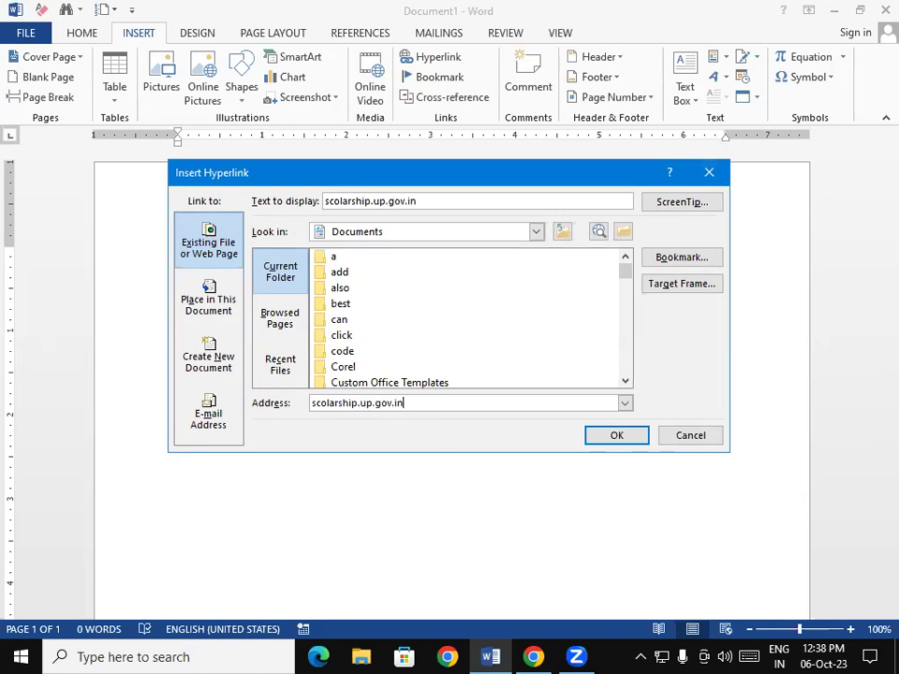
{"action": "left_click", "coordinate": [617, 435]}
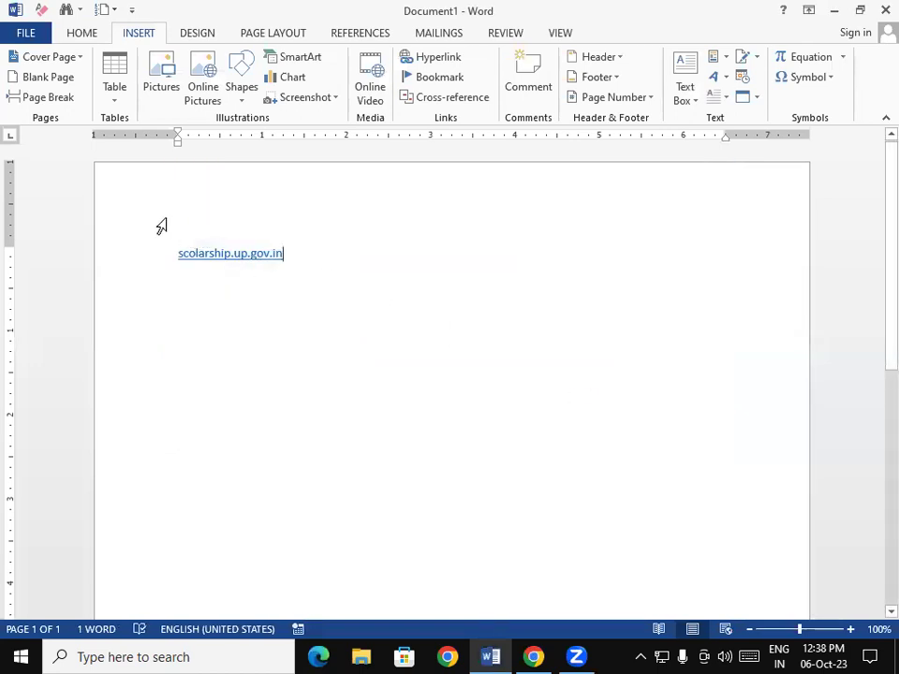
{"action": "left_click", "coordinate": [238, 255], "text": "ctrl"}
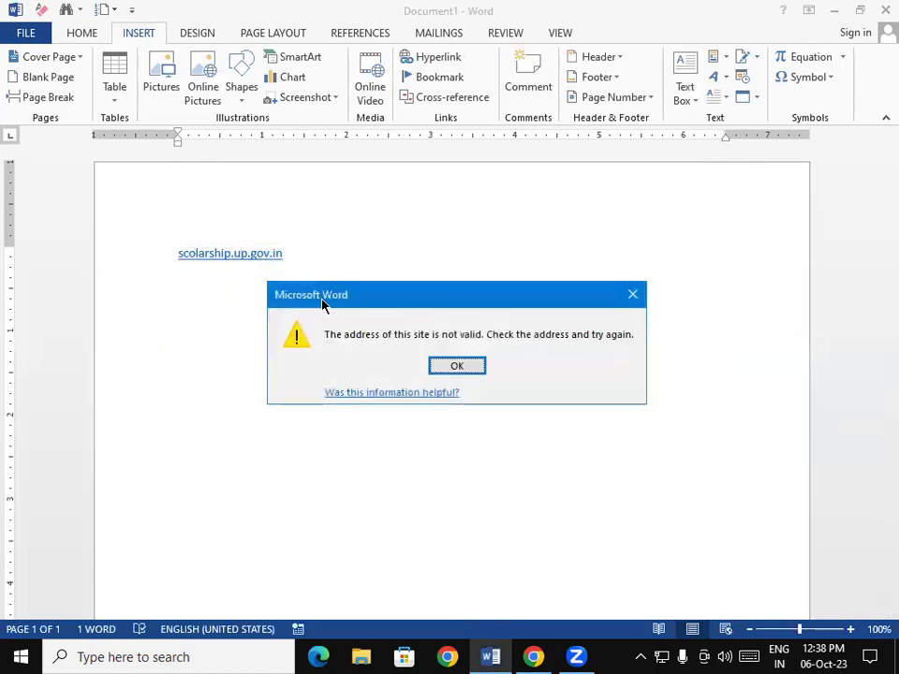
{"action": "left_click", "coordinate": [633, 294]}
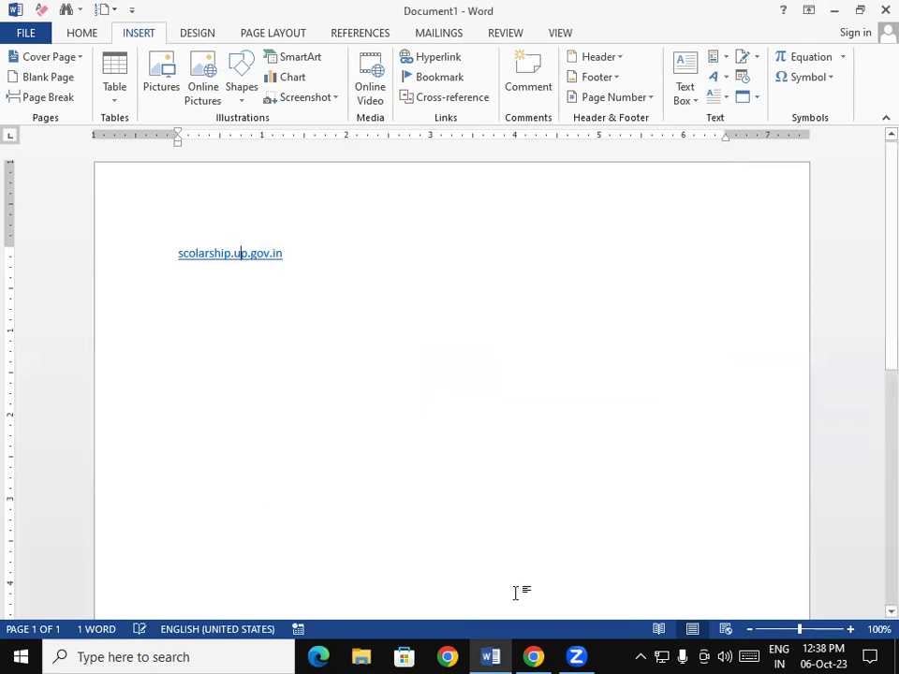
- Switch to Chrome and search Google for "scholarship" in a new tab
{"action": "left_click", "coordinate": [533, 656]}
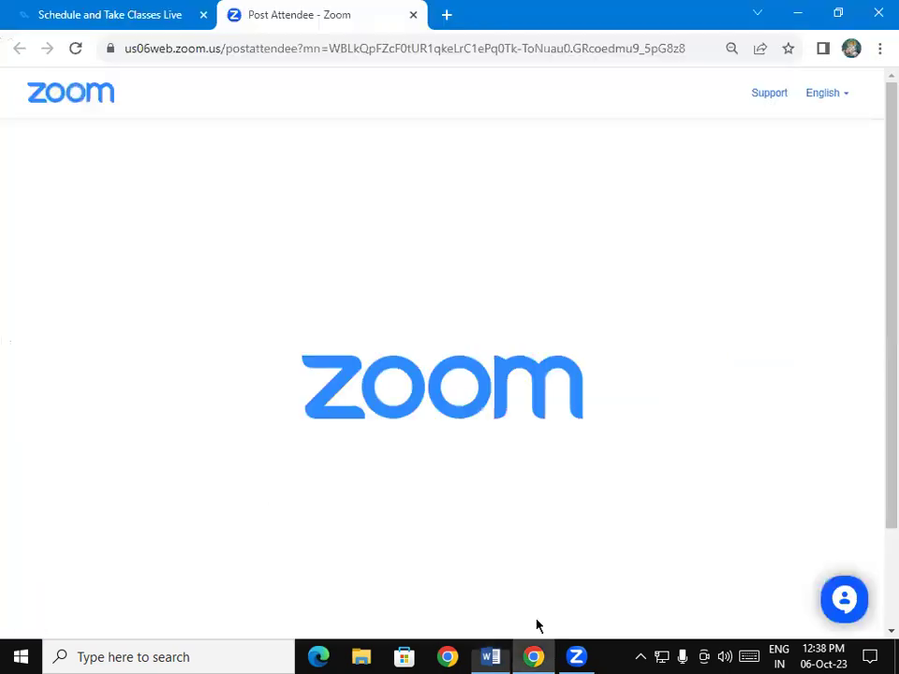
{"action": "left_click", "coordinate": [453, 16]}
{"action": "type", "text": "sc"}
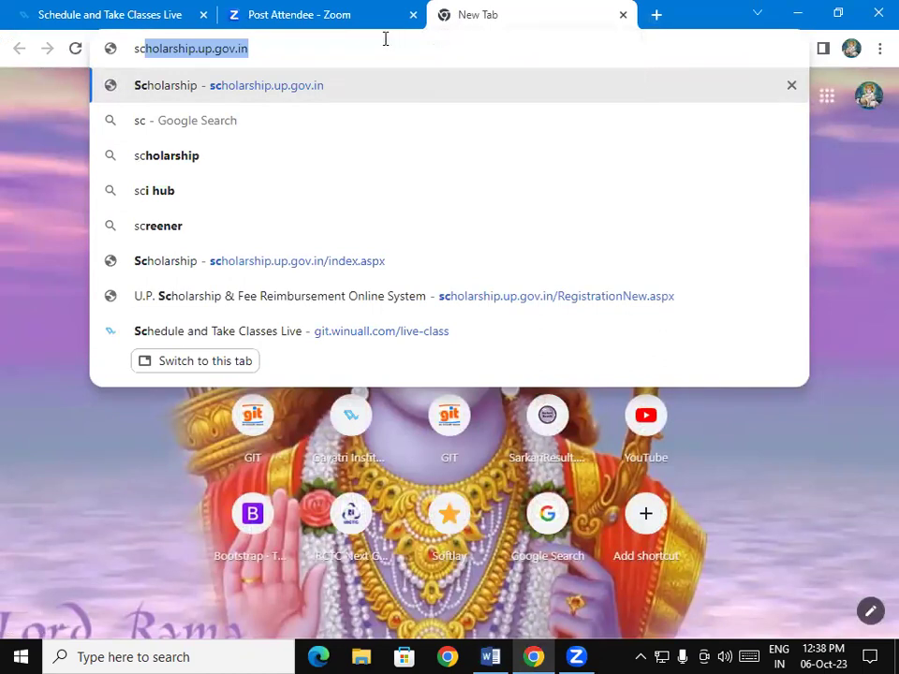
{"action": "left_click", "coordinate": [305, 42]}
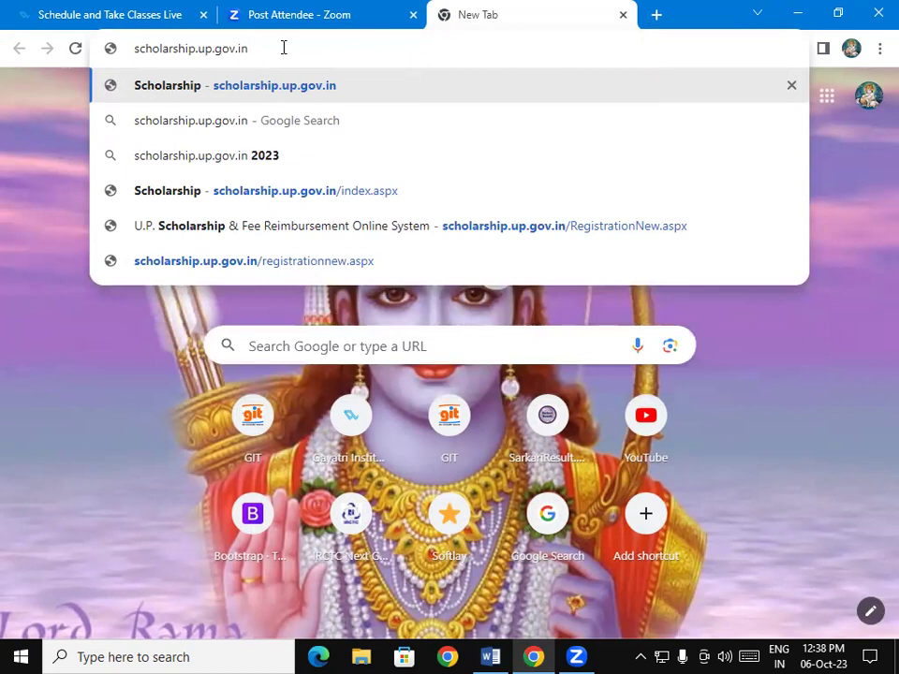
{"action": "key", "text": "BackSpace"}
{"action": "key", "text": "BackSpace"}
{"action": "key", "text": "BackSpace"}
{"action": "key", "text": "BackSpace"}
{"action": "key", "text": "BackSpace"}
{"action": "key", "text": "BackSpace"}
{"action": "key", "text": "BackSpace"}
{"action": "key", "text": "BackSpace"}
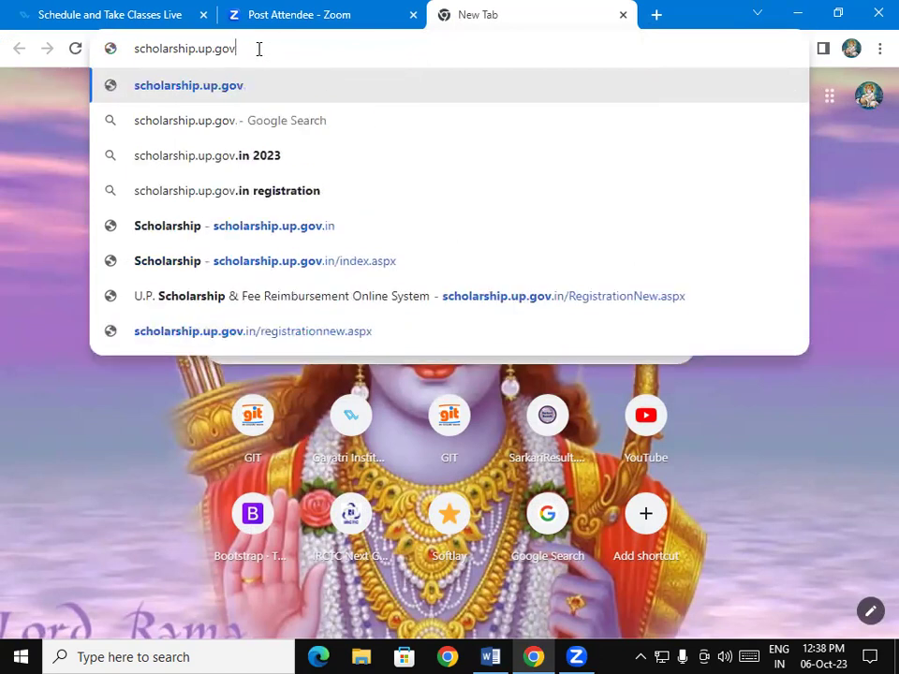
{"action": "key", "text": "BackSpace"}
{"action": "key", "text": "BackSpace"}
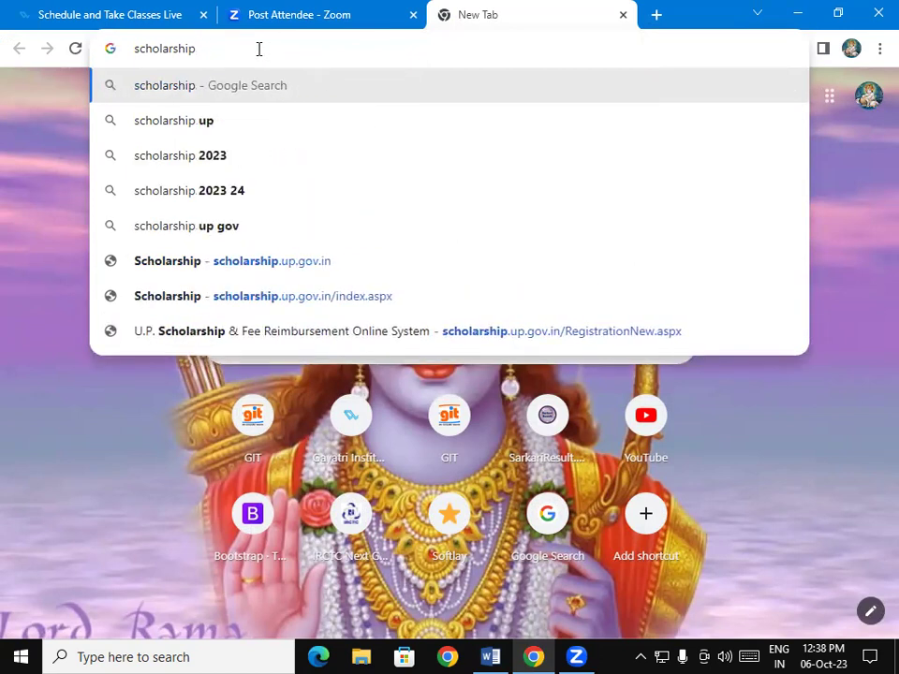
{"action": "key", "text": "Return"}
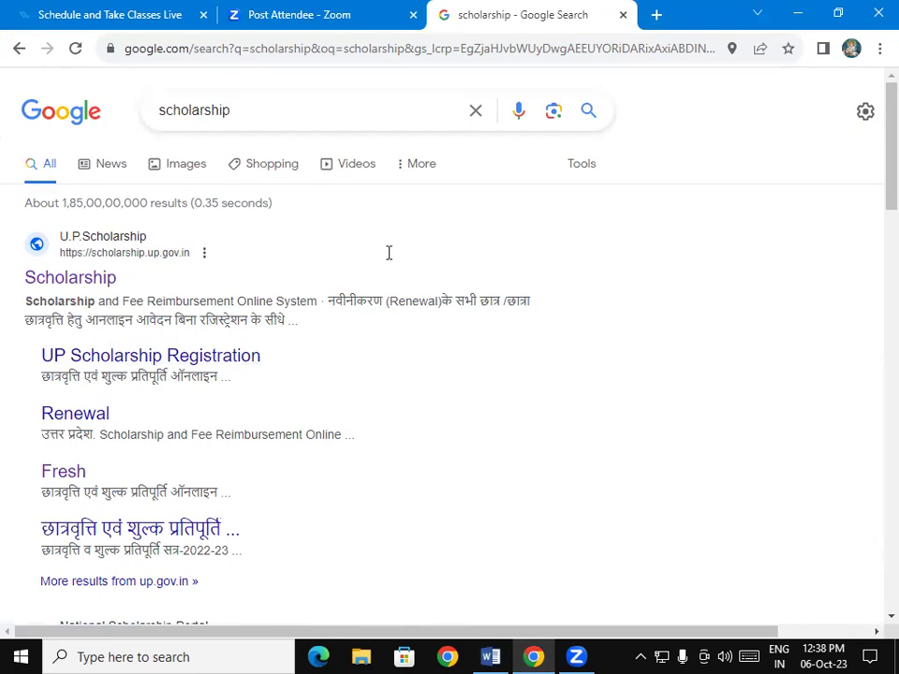
- Switch back to Word and delete the scolarship.up.gov.in hyperlink from the document
{"action": "key", "text": "alt+Tab"}
{"action": "key", "text": "BackSpace"}
{"action": "key", "text": "BackSpace"}
{"action": "key", "text": "BackSpace"}
{"action": "key", "text": "BackSpace"}
{"action": "key", "text": "BackSpace"}
{"action": "key", "text": "BackSpace"}
{"action": "key", "text": "BackSpace"}
{"action": "key", "text": "BackSpace"}
{"action": "key", "text": "BackSpace"}
{"action": "key", "text": "BackSpace"}
{"action": "key", "text": "BackSpace"}
{"action": "key", "text": "BackSpace"}
{"action": "key", "text": "BackSpace"}
{"action": "key", "text": "BackSpace"}
{"action": "key", "text": "BackSpace"}
{"action": "key", "text": "BackSpace"}
{"action": "key", "text": "BackSpace"}
{"action": "key", "text": "BackSpace"}
{"action": "key", "text": "BackSpace"}
{"action": "key", "text": "BackSpace"}
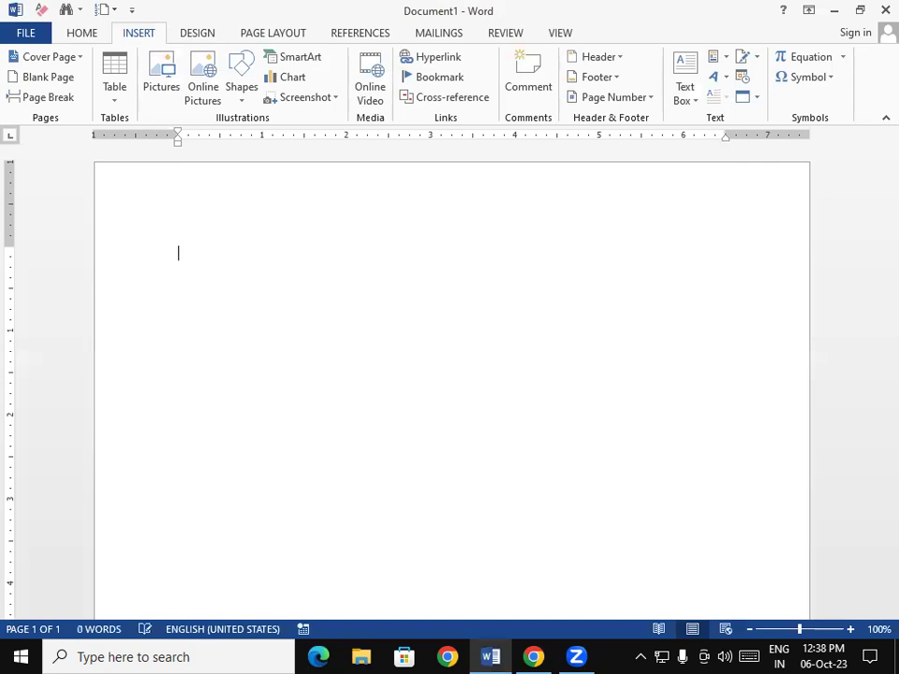
{"action": "key", "text": "ctrl+k"}
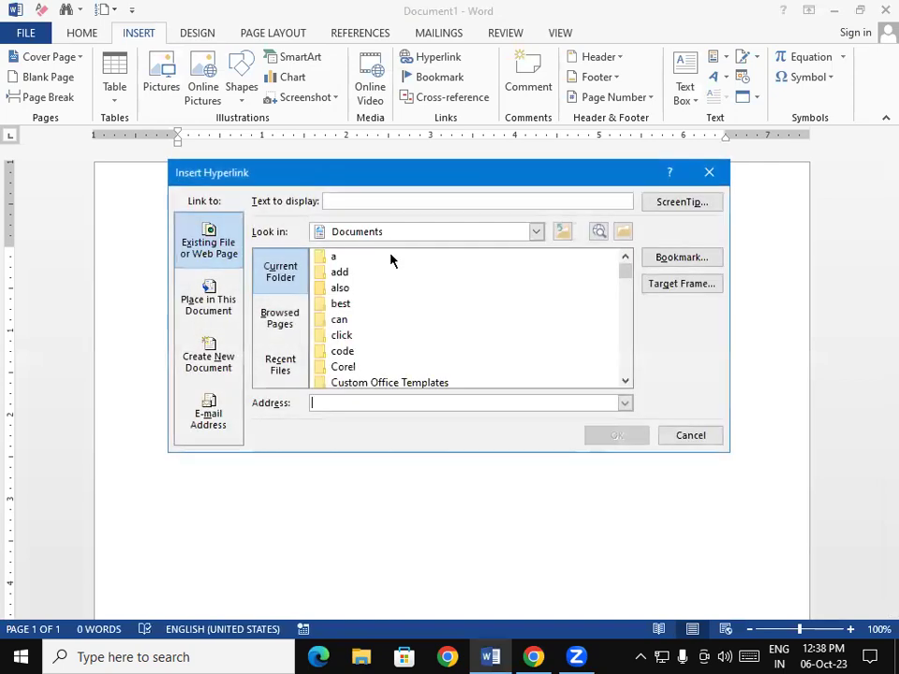
{"action": "type", "text": "https://scholarship.up.nic.in"}
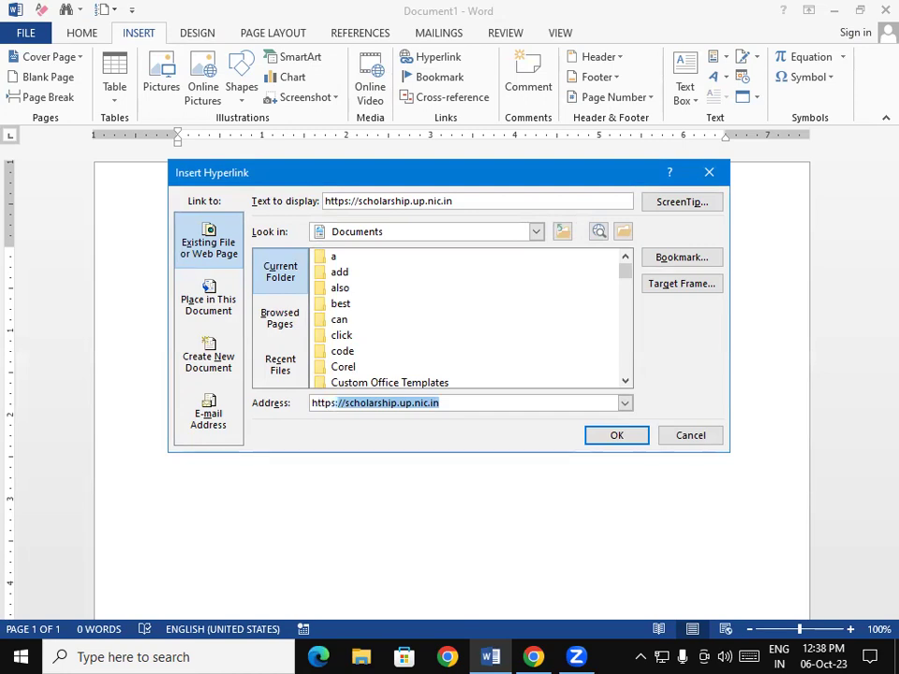
{"action": "left_click", "coordinate": [466, 403]}
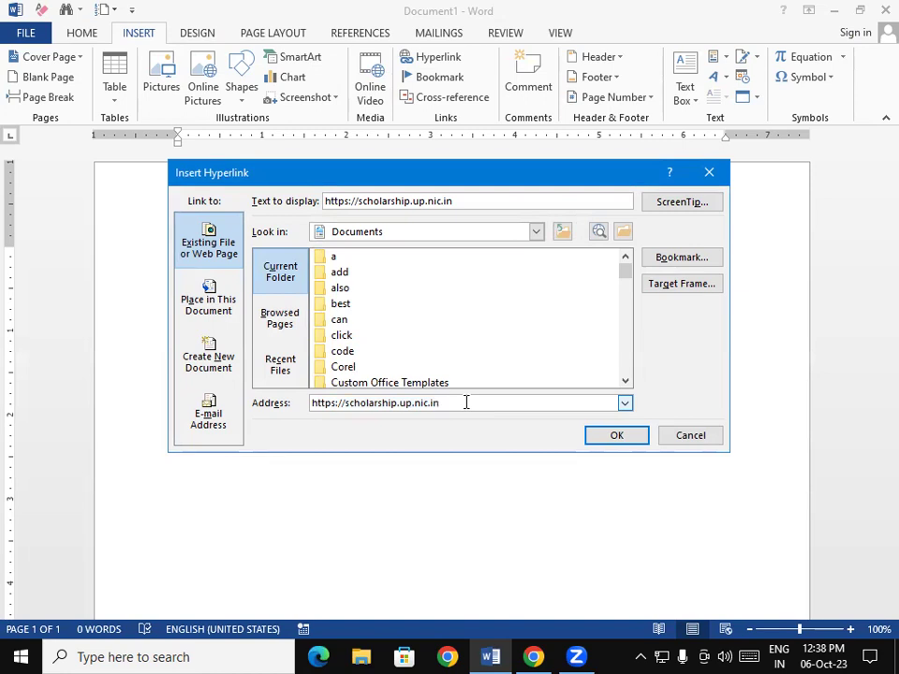
{"action": "left_click", "coordinate": [640, 440]}
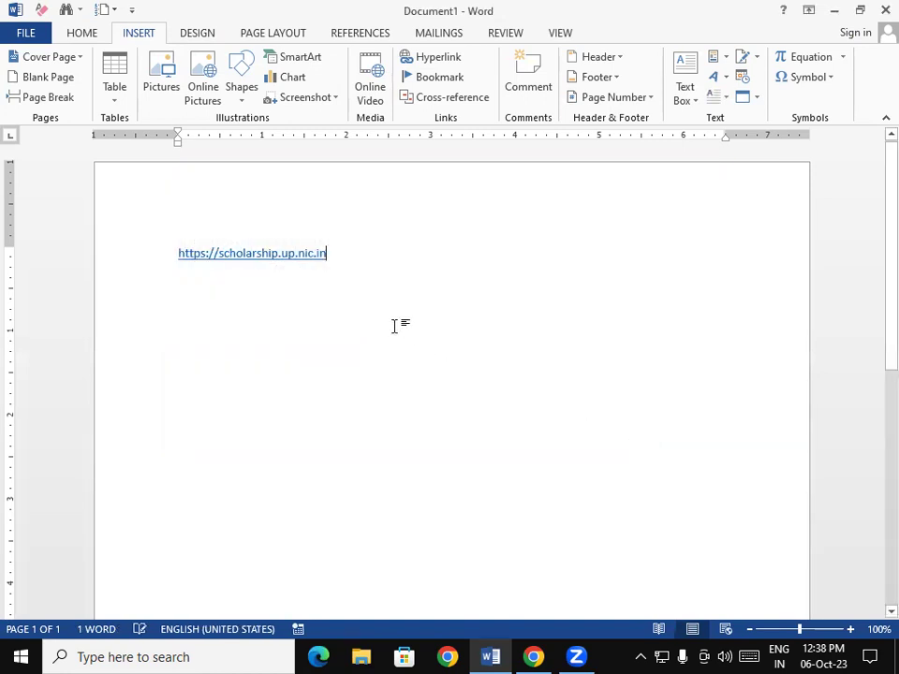
{"action": "left_click", "coordinate": [299, 260], "text": "ctrl"}
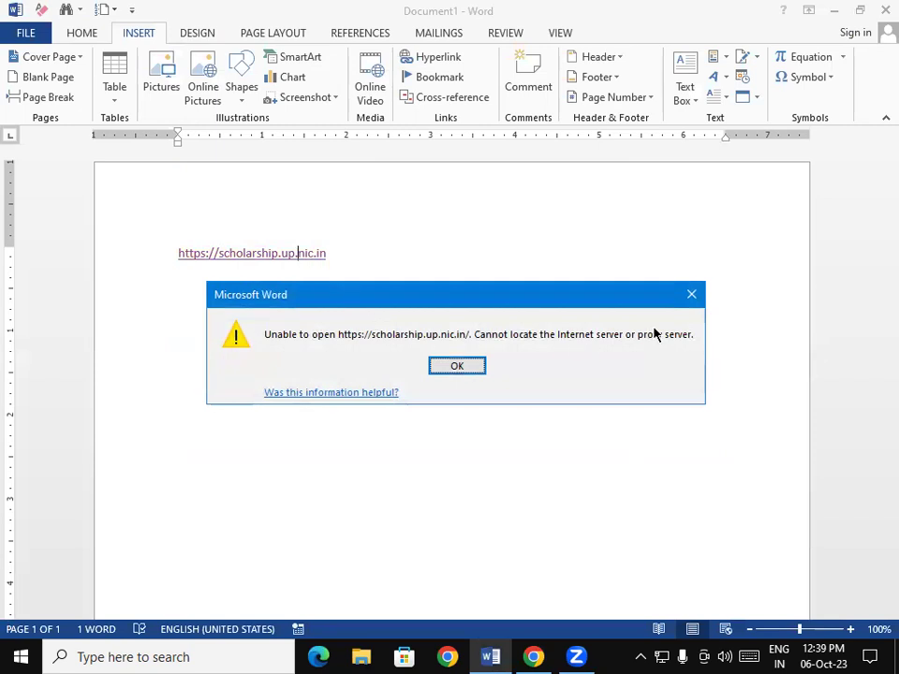
{"action": "left_click", "coordinate": [694, 295]}
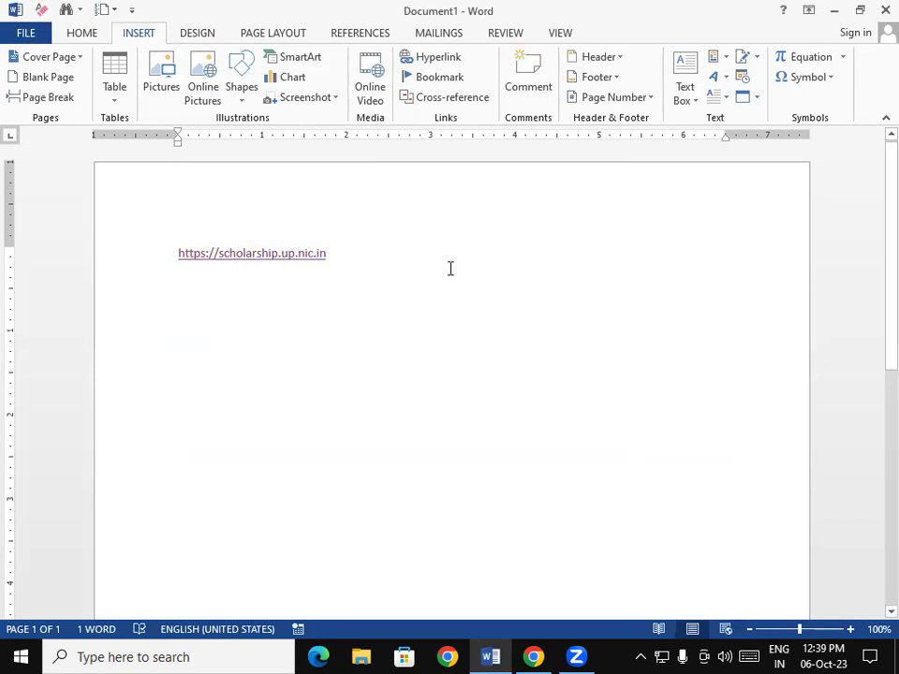
{"action": "key", "text": "ctrl+a"}
{"action": "key", "text": "Delete"}
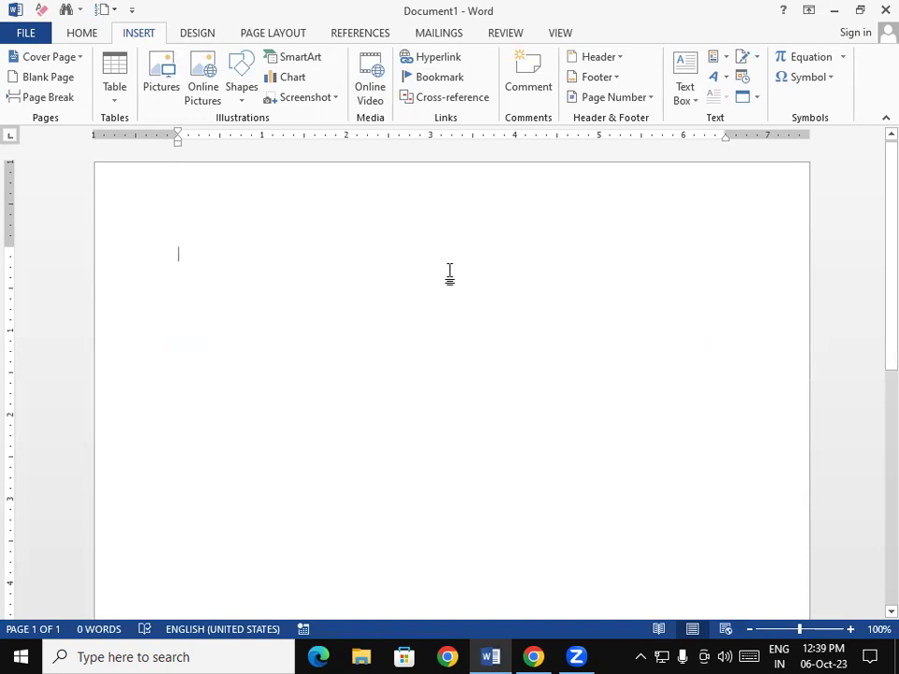
{"action": "key", "text": "ctrl+k"}
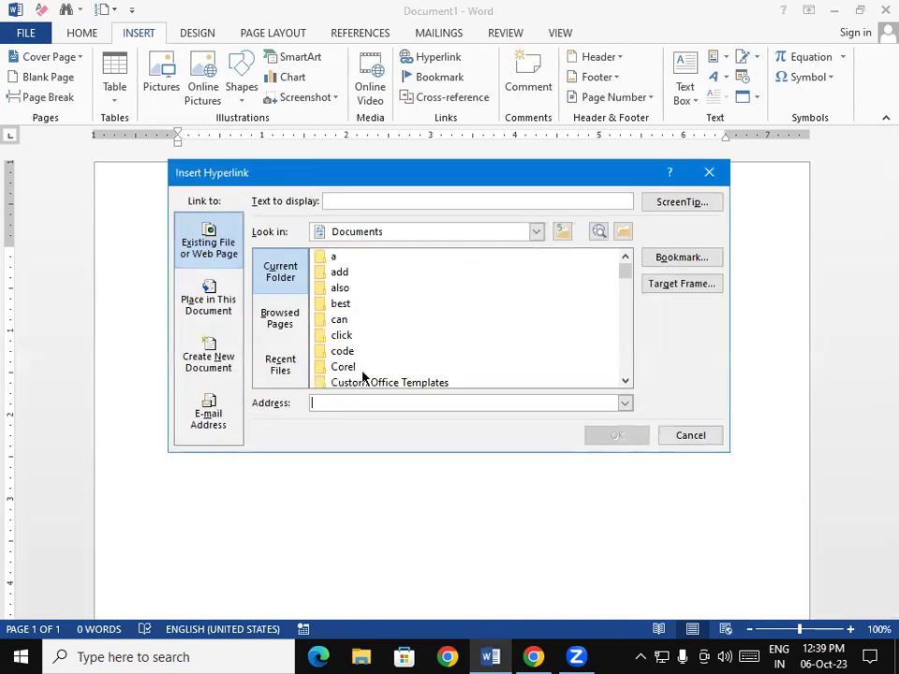
{"action": "type", "text": "https://scholarship.up.nic.in"}
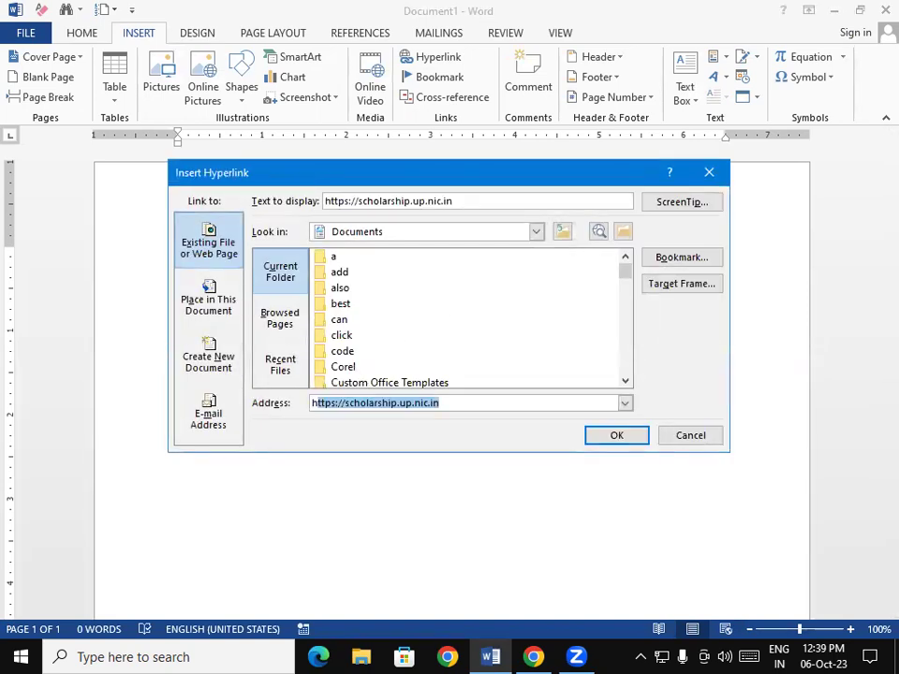
{"action": "left_click", "coordinate": [445, 401]}
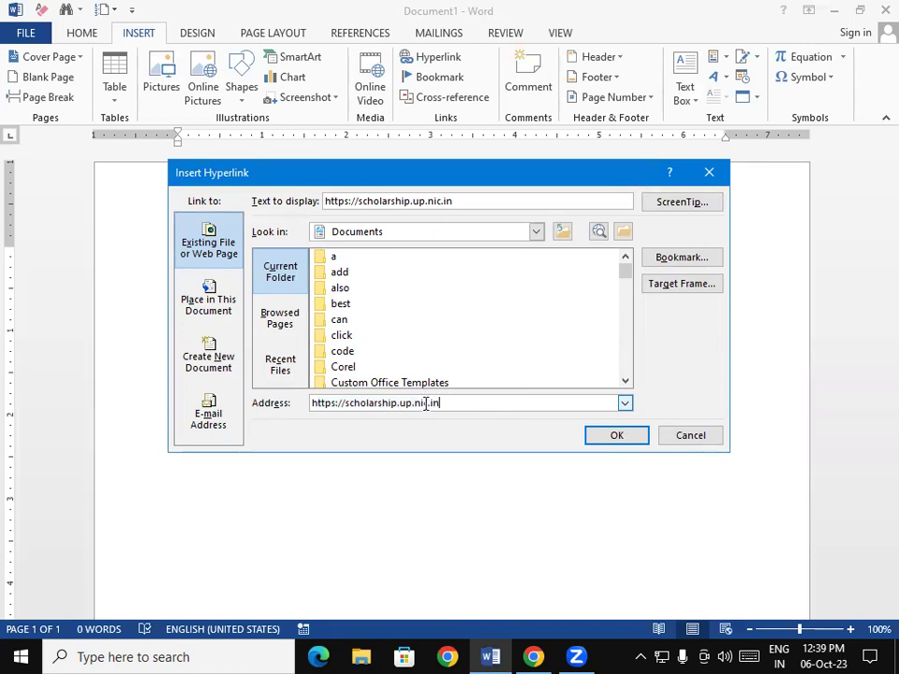
{"action": "key", "text": "BackSpace"}
{"action": "key", "text": "BackSpace"}
{"action": "key", "text": "BackSpace"}
{"action": "type", "text": "gov"}
{"action": "left_click", "coordinate": [625, 436]}
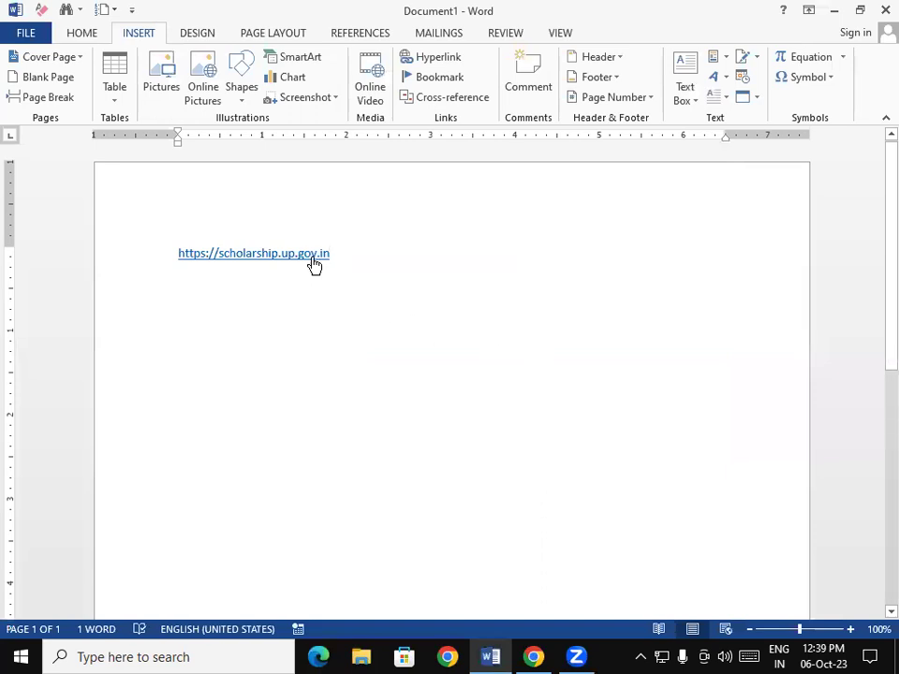
{"action": "left_click", "coordinate": [312, 253], "text": "ctrl"}
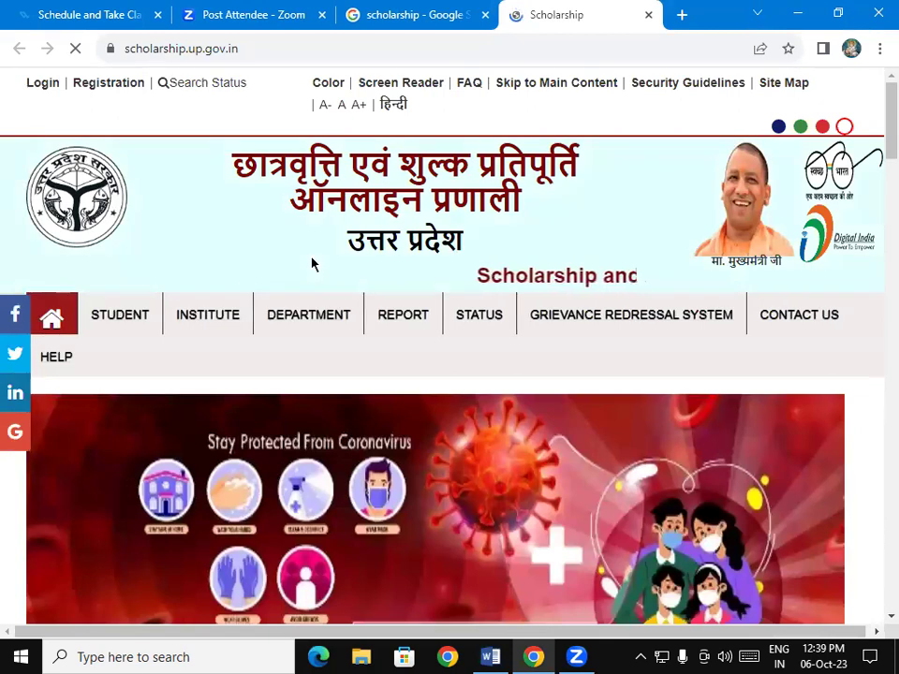
{"action": "left_click", "coordinate": [648, 15]}
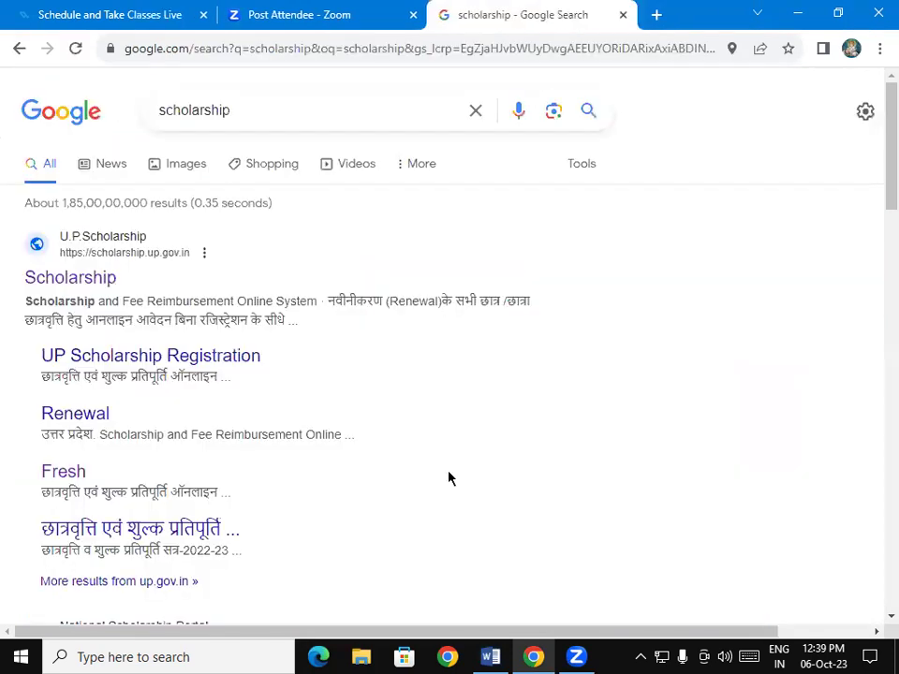
{"action": "left_click", "coordinate": [502, 656]}
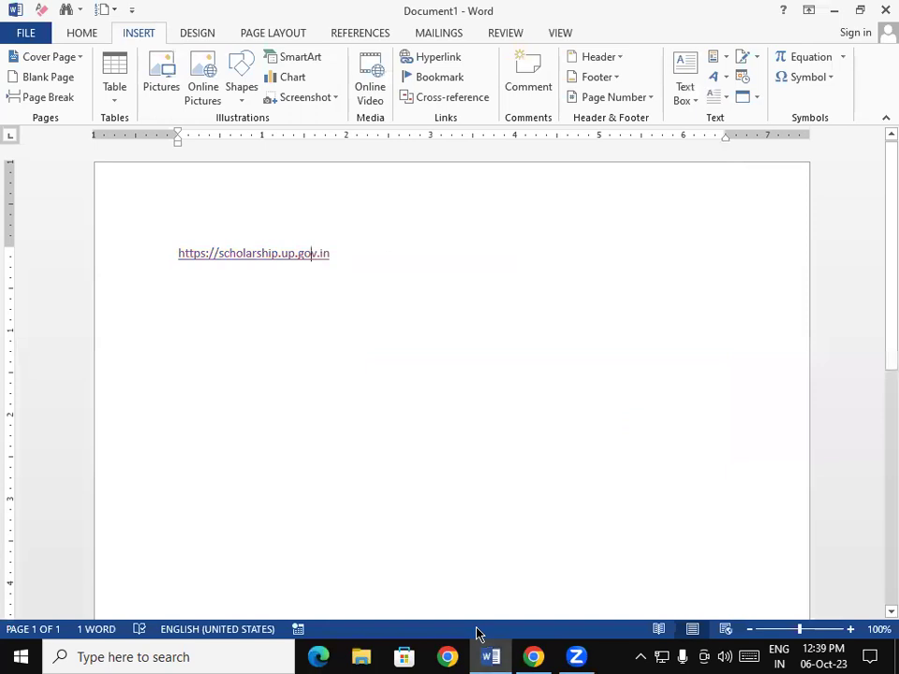
{"action": "left_click", "coordinate": [391, 244]}
{"action": "key", "text": "shift+Home"}
{"action": "key", "text": "BackSpace"}
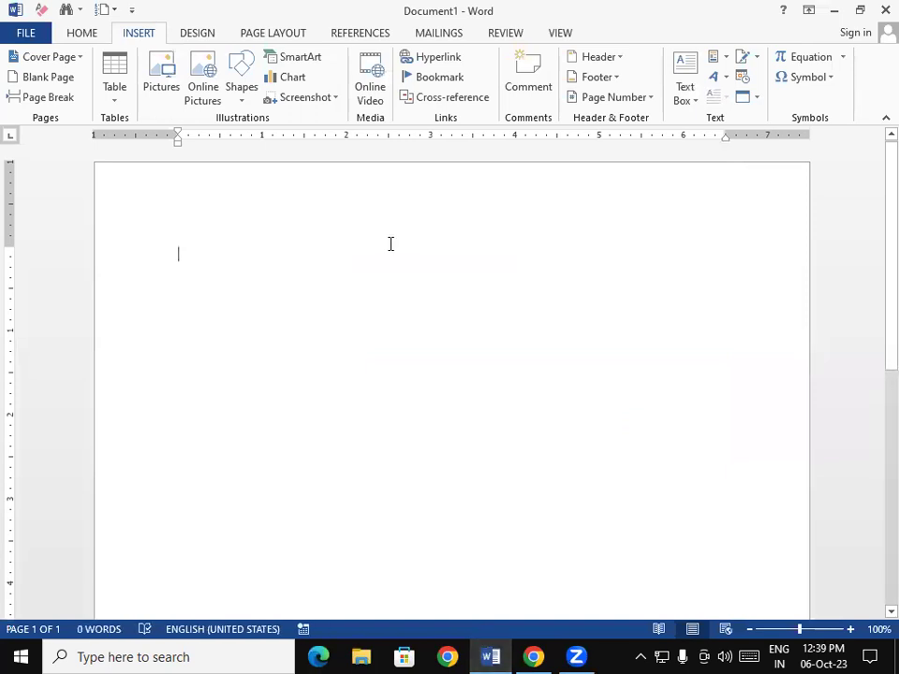
{"action": "key", "text": "ctrl+k"}
{"action": "type", "text": "https://scholarship.up.gov.in"}
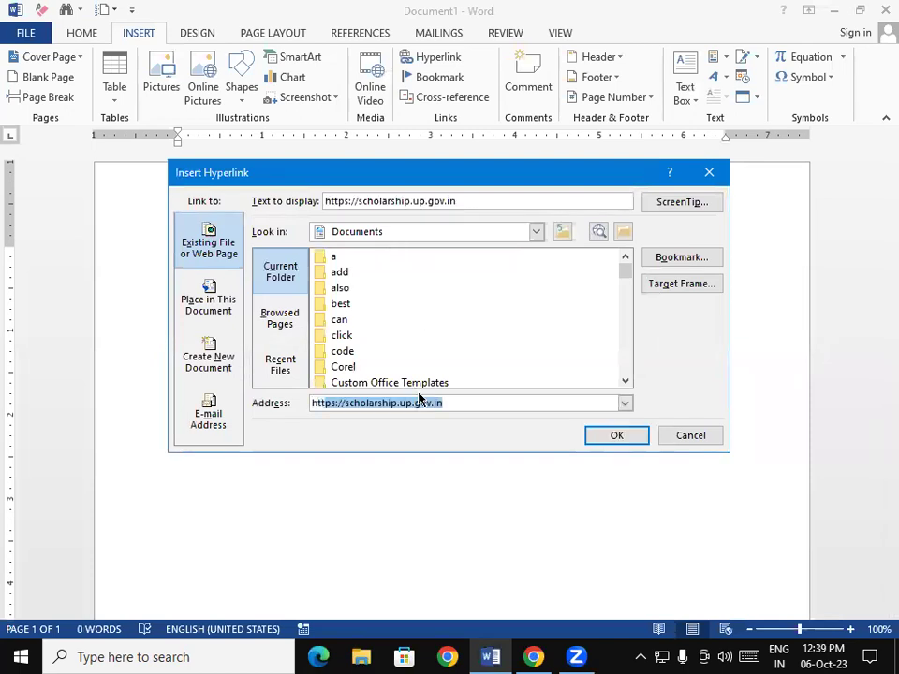
{"action": "left_click", "coordinate": [446, 403]}
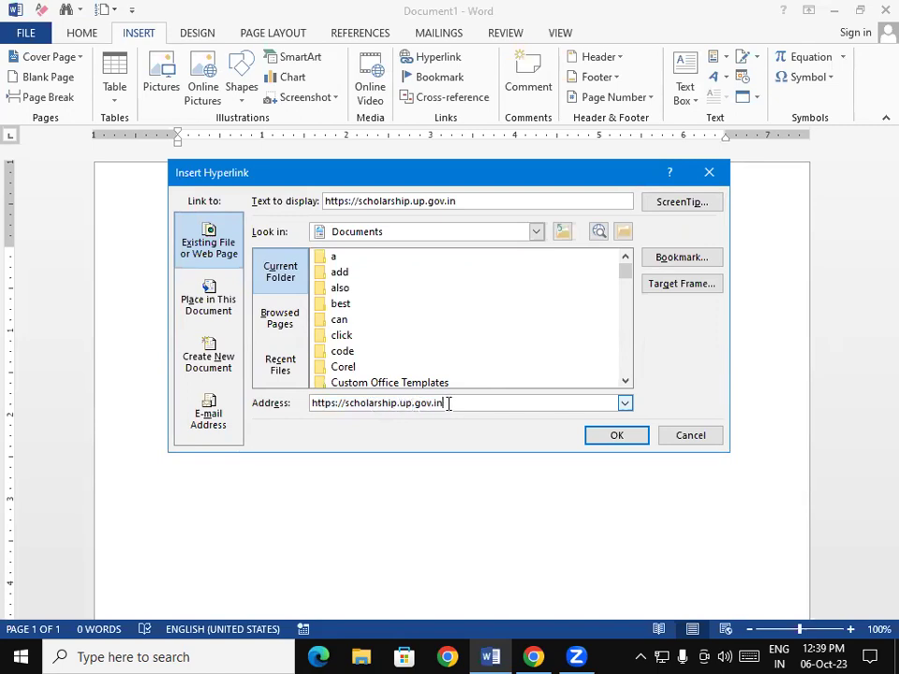
{"action": "left_click", "coordinate": [634, 436]}
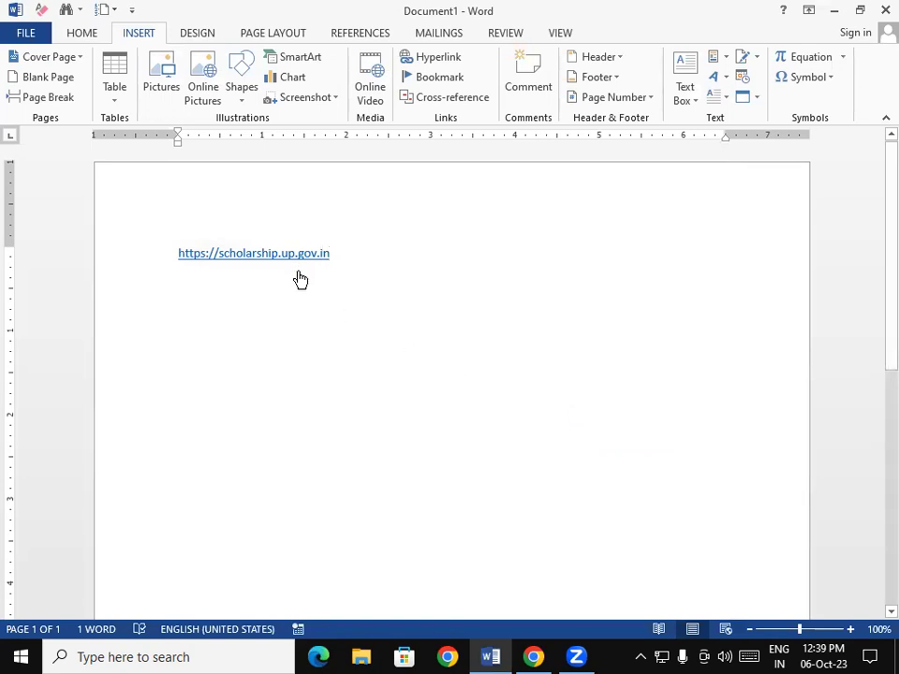
- Test the reinserted scholarship hyperlink by opening its web page, then close the page and switch back to Word
{"action": "left_click", "coordinate": [298, 255], "text": "ctrl"}
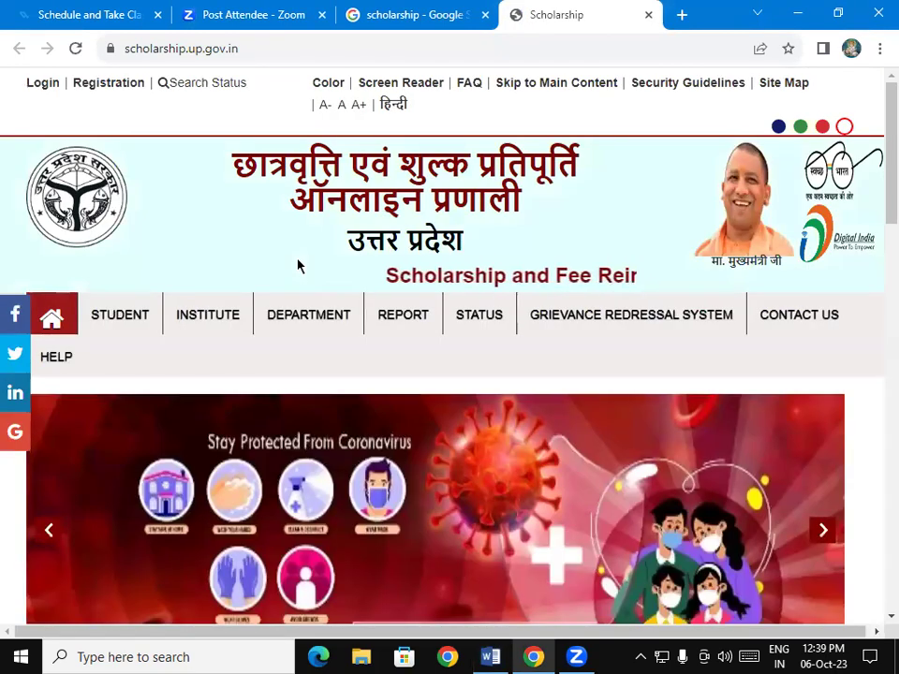
{"action": "left_click", "coordinate": [647, 15]}
{"action": "left_click", "coordinate": [489, 656]}
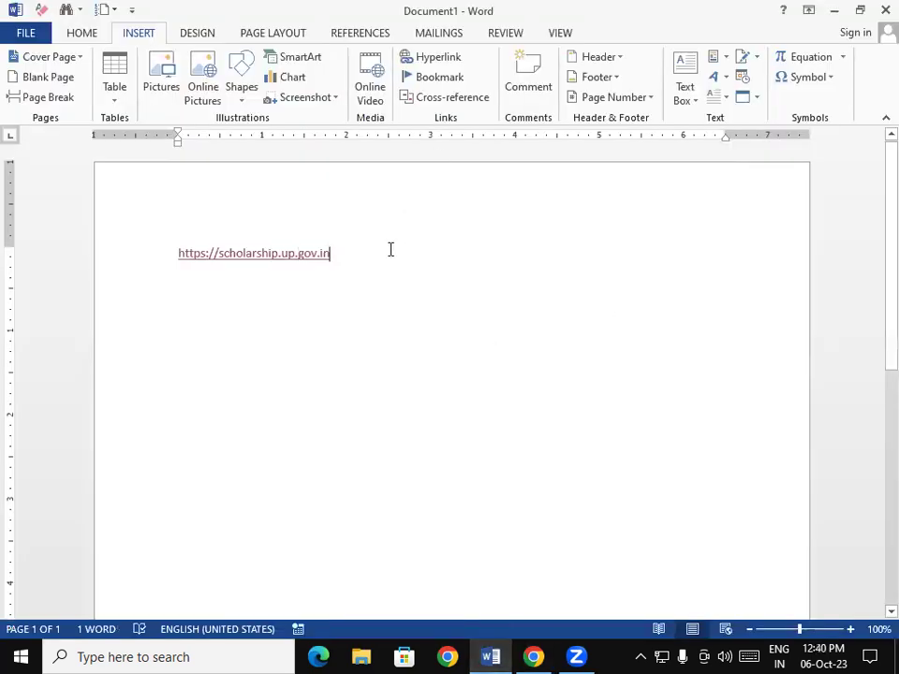
{"action": "key", "text": "ctrl+z"}
{"action": "key", "text": "BackSpace"}
{"action": "key", "text": "BackSpace"}
{"action": "key", "text": "BackSpace"}
{"action": "key", "text": "BackSpace"}
{"action": "key", "text": "BackSpace"}
{"action": "key", "text": "BackSpace"}
{"action": "key", "text": "BackSpace"}
{"action": "key", "text": "BackSpace"}
{"action": "key", "text": "BackSpace"}
{"action": "key", "text": "BackSpace"}
{"action": "key", "text": "BackSpace"}
{"action": "key", "text": "BackSpace"}
{"action": "key", "text": "BackSpace"}
{"action": "key", "text": "BackSpace"}
{"action": "key", "text": "BackSpace"}
{"action": "key", "text": "BackSpace"}
{"action": "key", "text": "BackSpace"}
{"action": "key", "text": "BackSpace"}
{"action": "key", "text": "BackSpace"}
{"action": "key", "text": "BackSpace"}
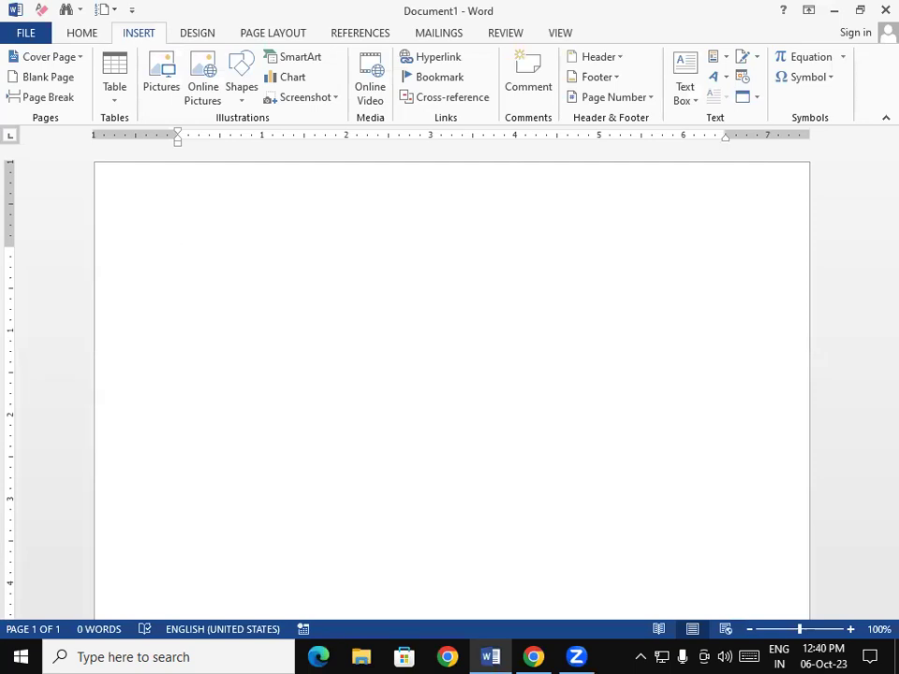
- Generate sample text in the blank document with the formula =rand(100)
{"action": "type", "text": "=rand"}
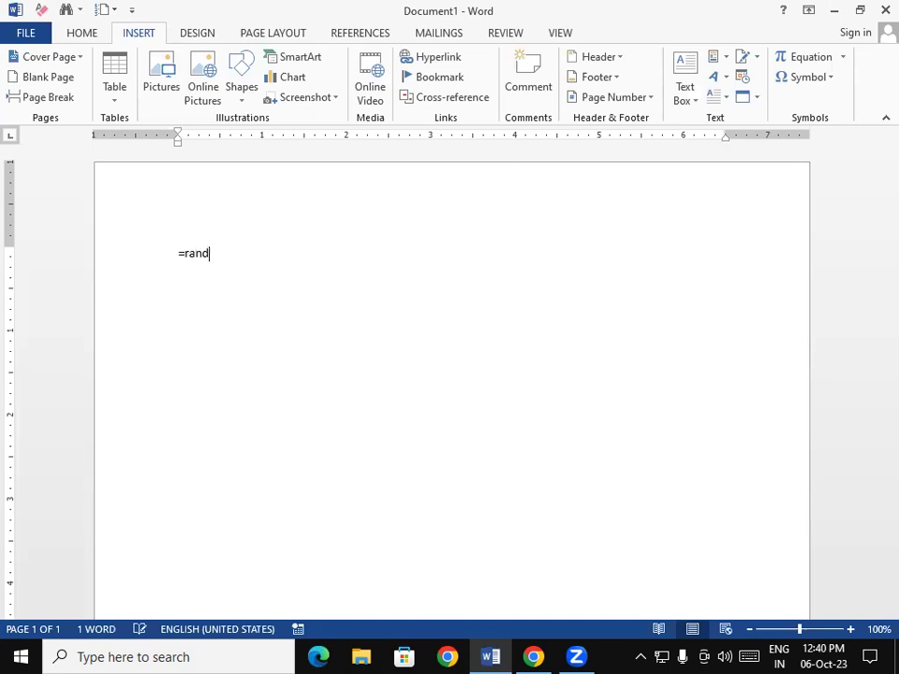
{"action": "type", "text": "(100)"}
{"action": "key", "text": "Return"}
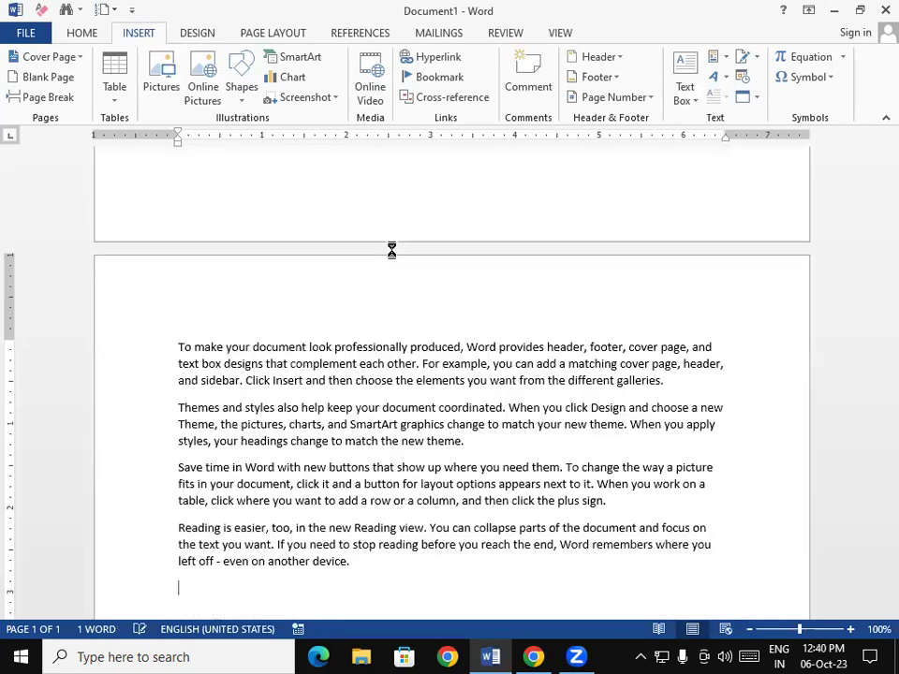
- Enlarge all the sample text in the document to 18 pt
{"action": "left_click", "coordinate": [830, 532]}
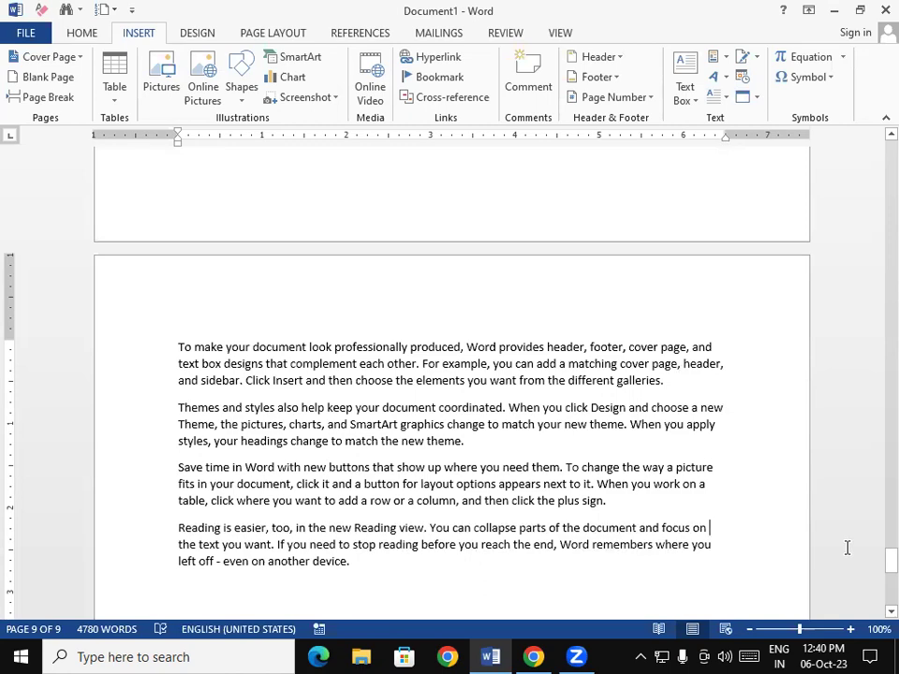
{"action": "left_click_drag", "start_coordinate": [873, 562], "coordinate": [871, 347]}
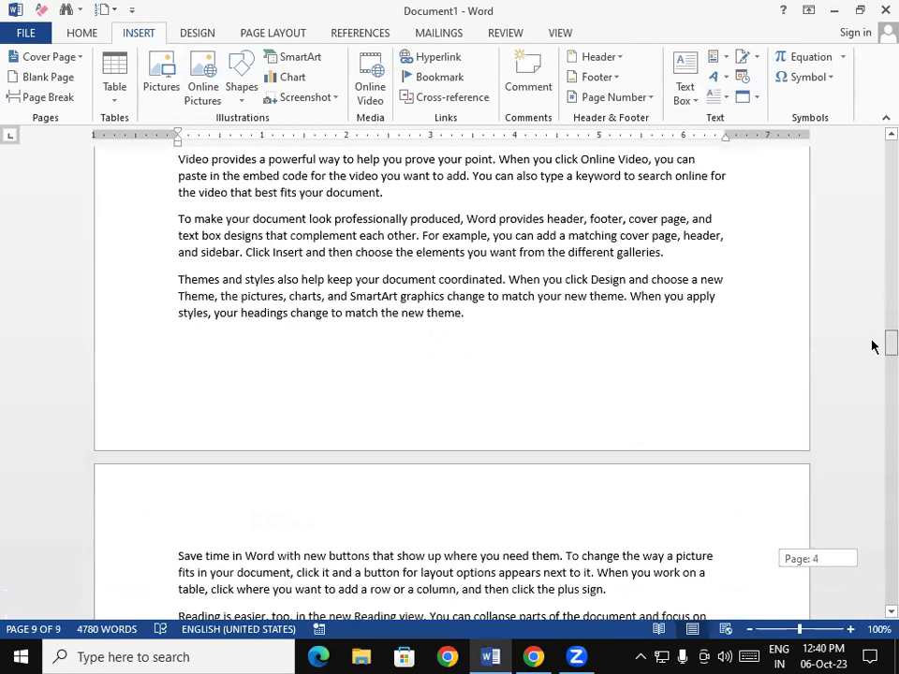
{"action": "left_click", "coordinate": [535, 235]}
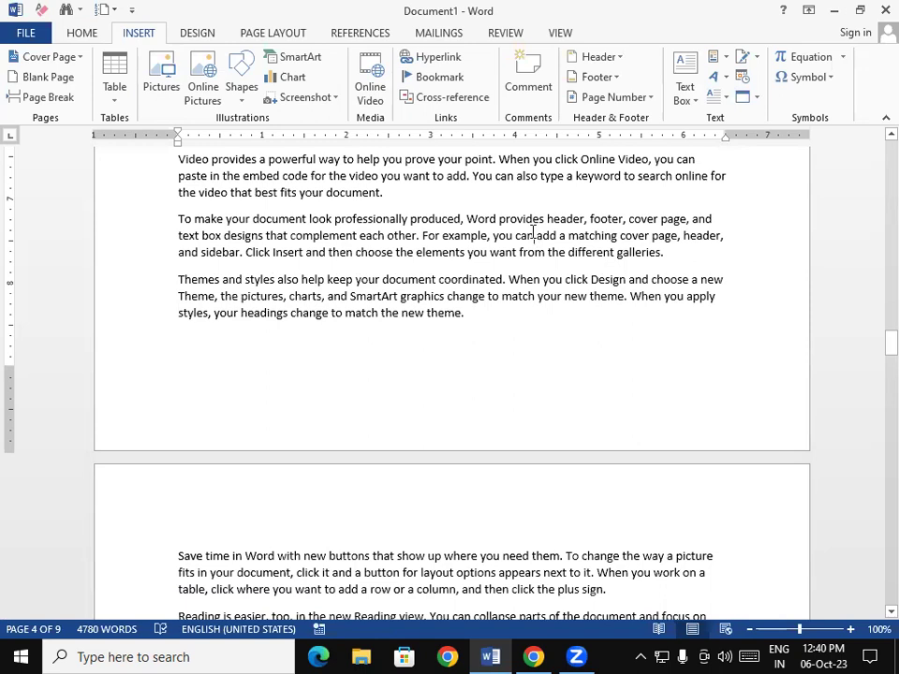
{"action": "key", "text": "ctrl+a"}
{"action": "key", "text": "ctrl+shift+period"}
{"action": "key", "text": "ctrl+shift+period"}
{"action": "key", "text": "ctrl+shift+period"}
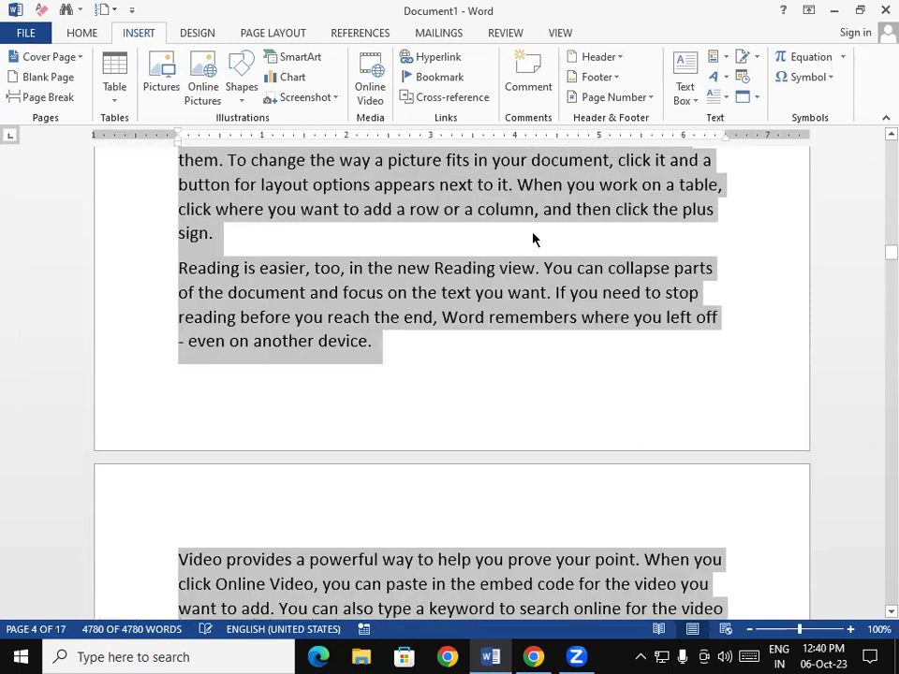
{"action": "key", "text": "ctrl+shift+period"}
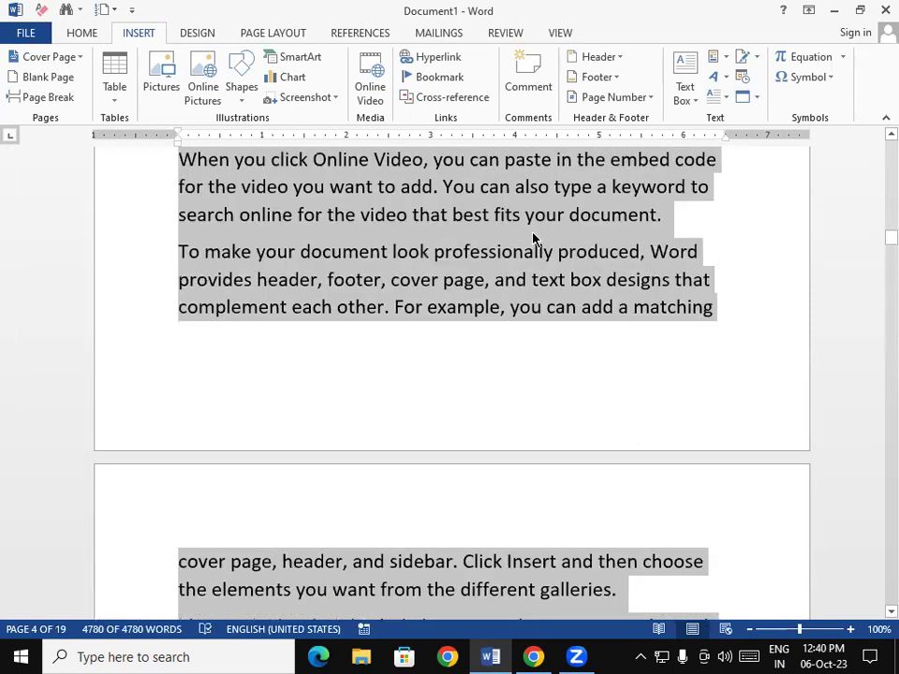
- Add a bookmark named h1 before "designs that" in the "To make your document look professionally produced" paragraph at the end of page 4
{"action": "left_click", "coordinate": [605, 282]}
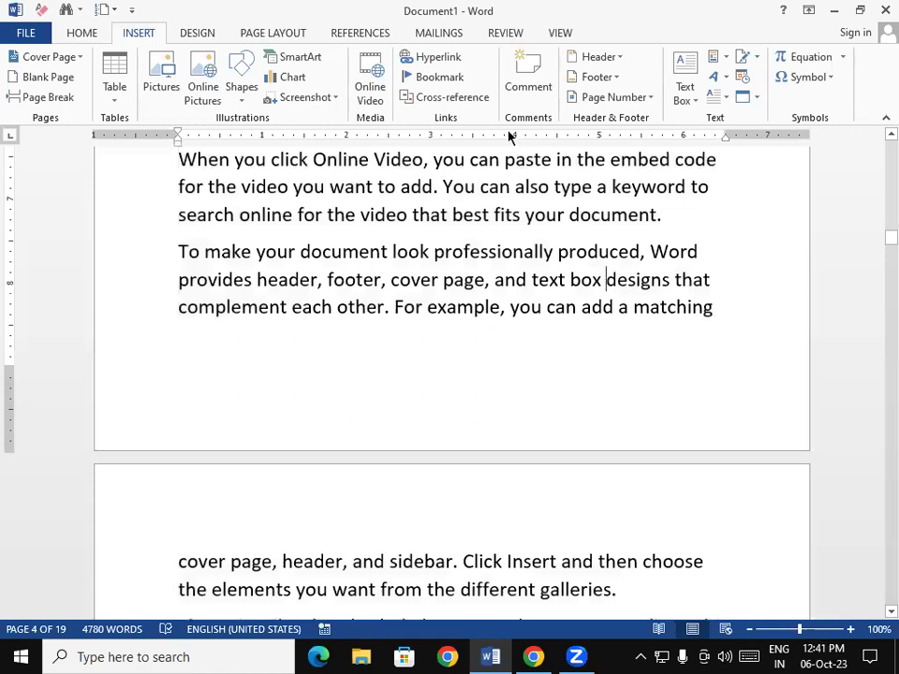
{"action": "left_click", "coordinate": [444, 82]}
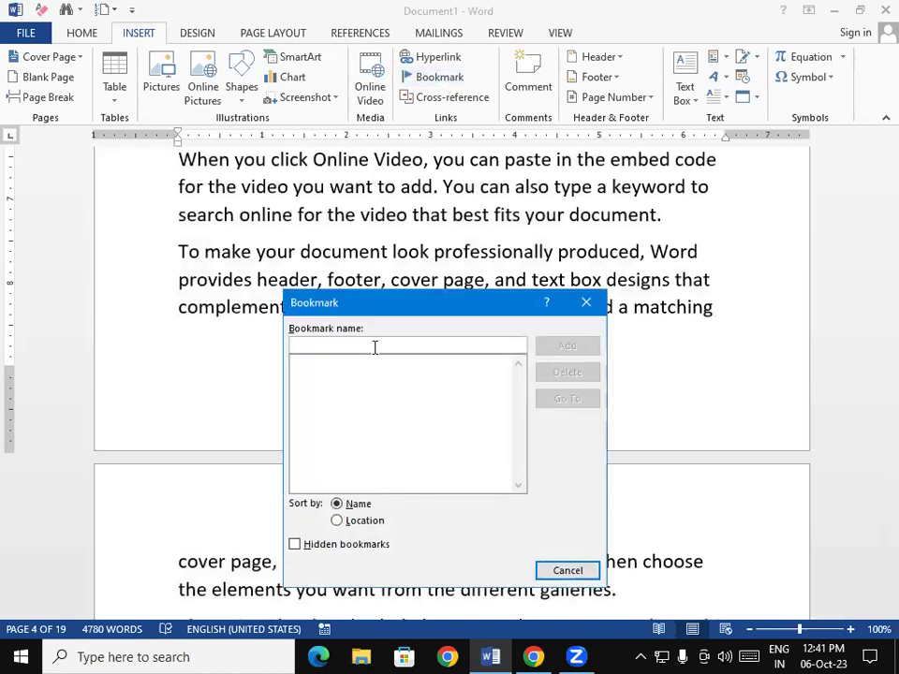
{"action": "type", "text": "g"}
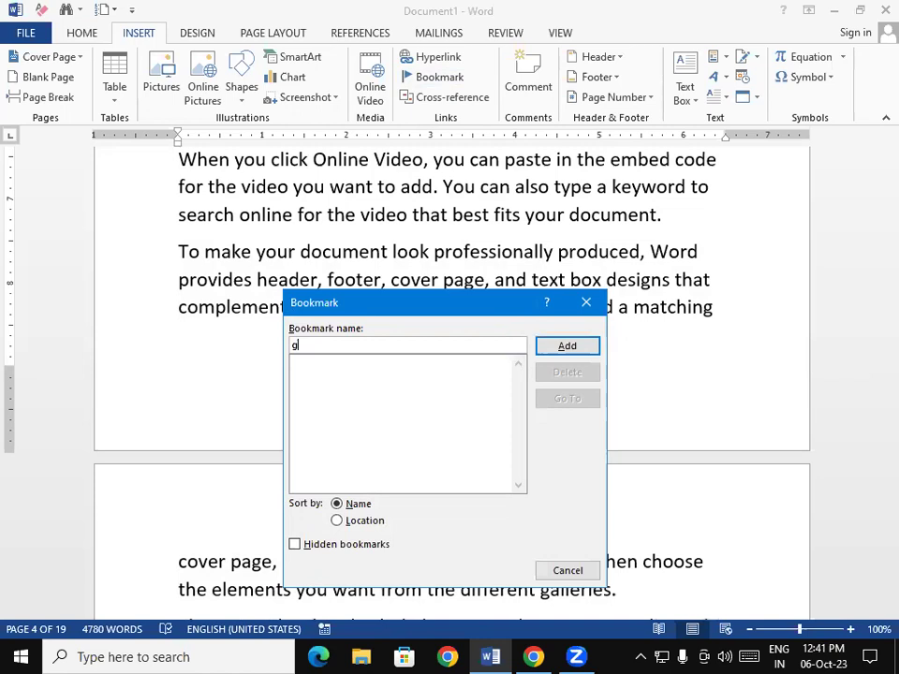
{"action": "key", "text": "BackSpace"}
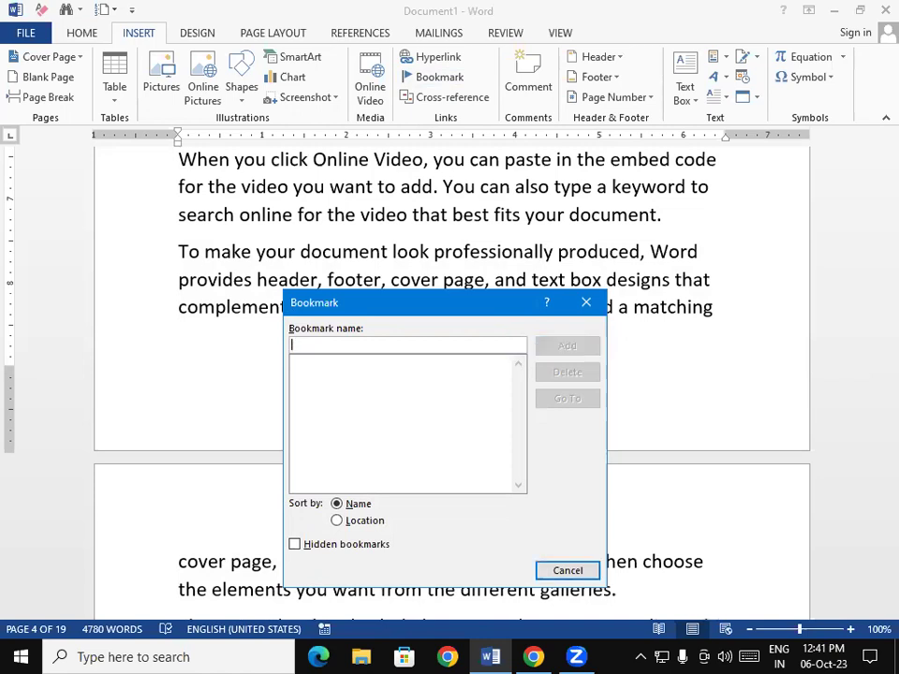
{"action": "type", "text": "h1"}
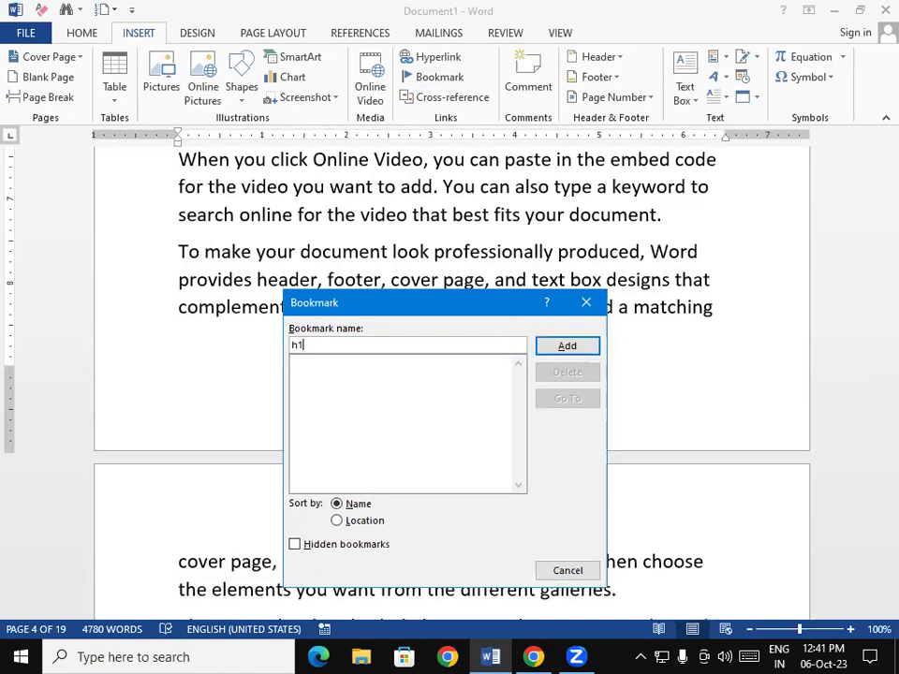
{"action": "left_click", "coordinate": [567, 346]}
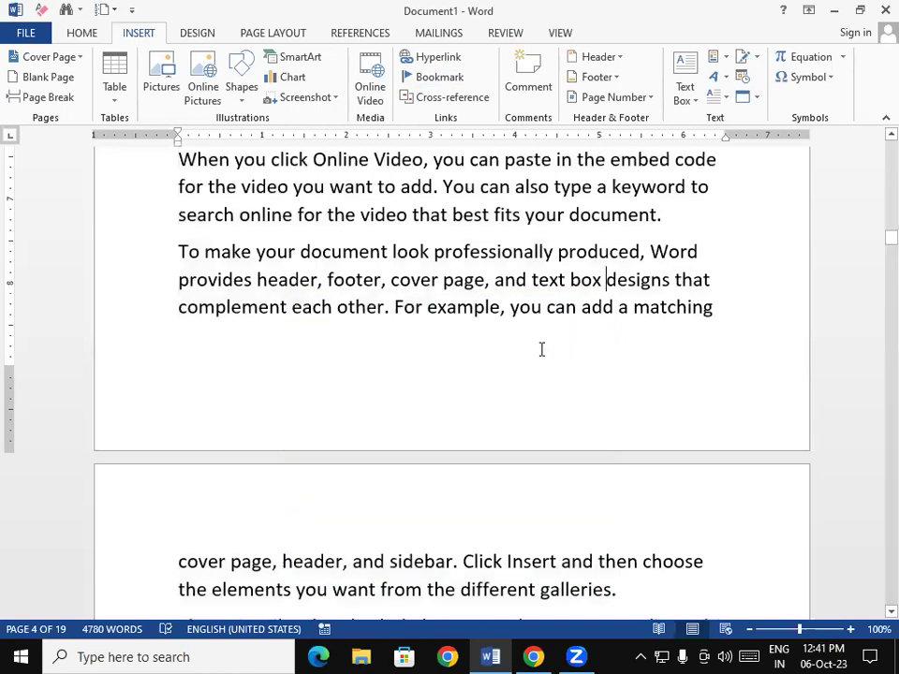
- Return to the start of the document, jump to the h1 bookmark, and close the bookmark dialog
{"action": "key", "text": "ctrl+Home"}
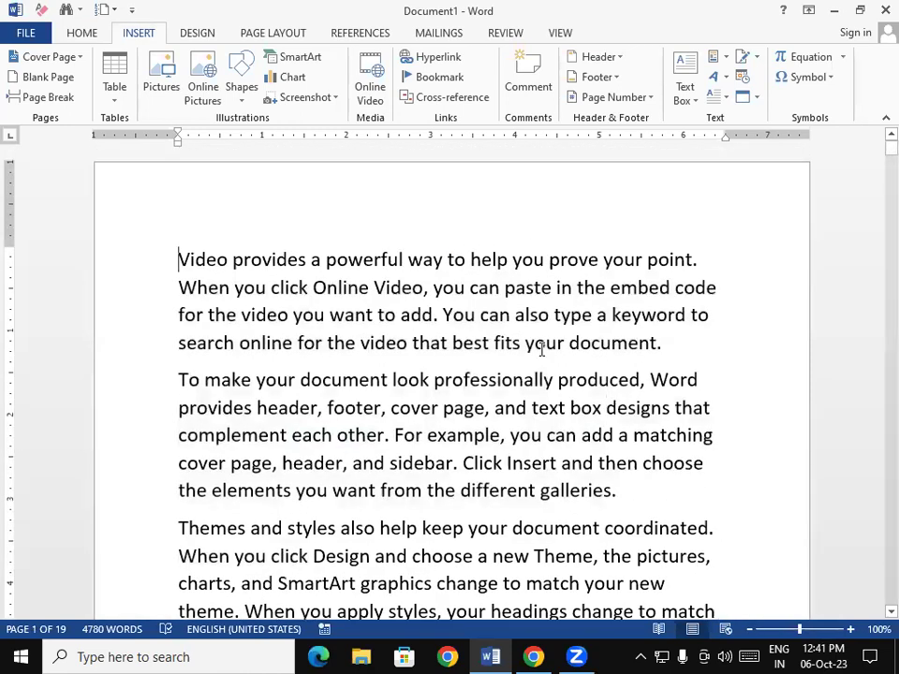
{"action": "left_click_drag", "start_coordinate": [872, 145], "coordinate": [876, 116]}
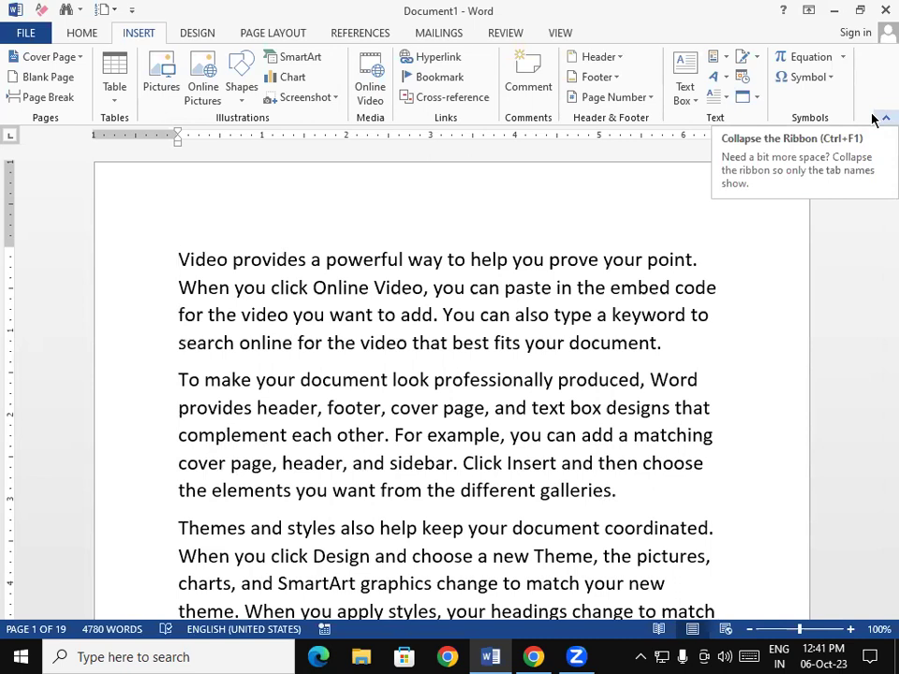
{"action": "left_click", "coordinate": [446, 77]}
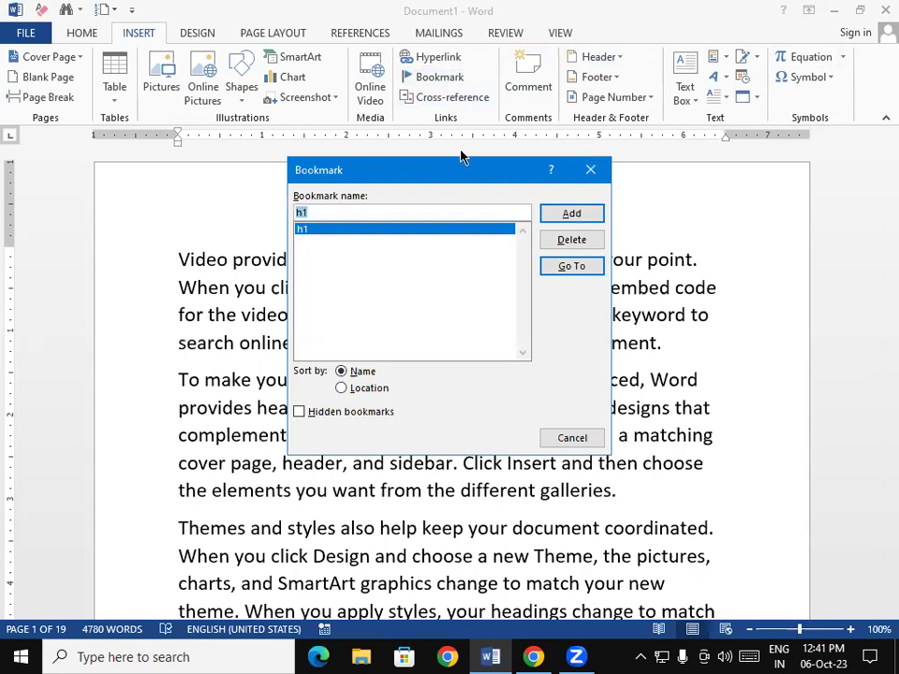
{"action": "left_click_drag", "start_coordinate": [461, 156], "coordinate": [448, 8]}
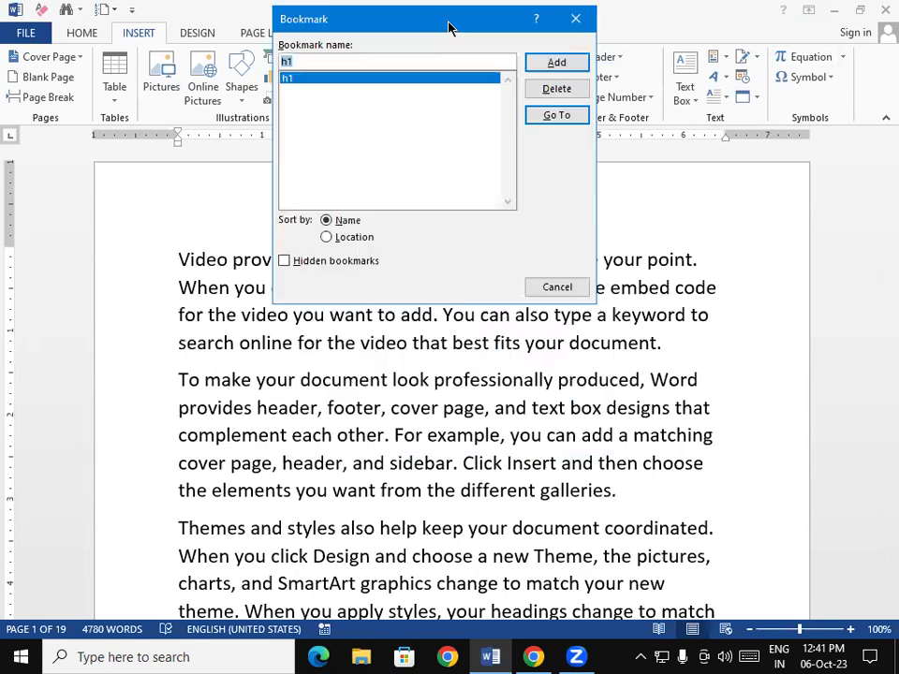
{"action": "left_click", "coordinate": [527, 117]}
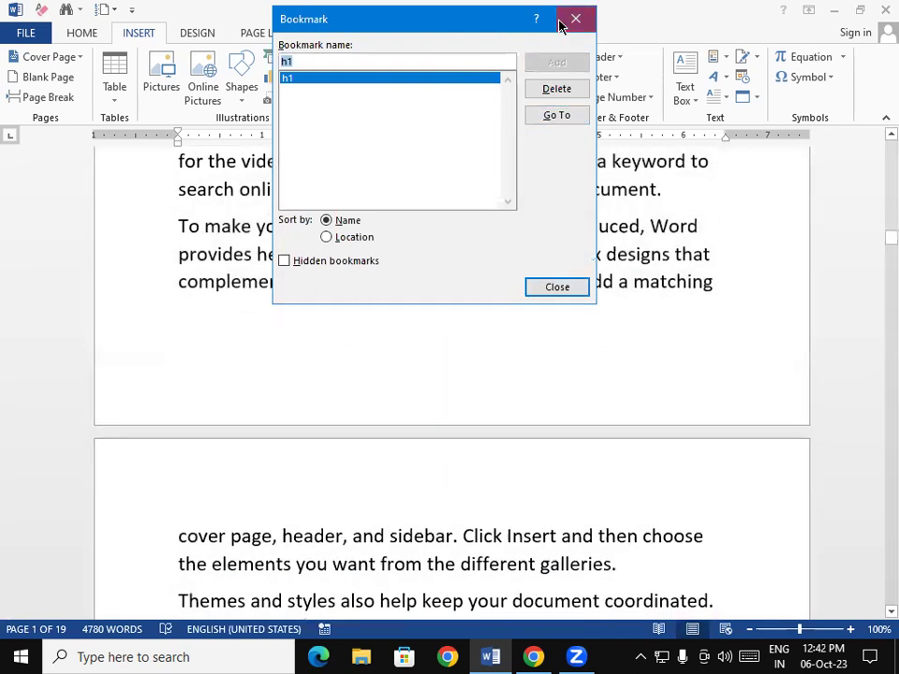
{"action": "left_click", "coordinate": [563, 21]}
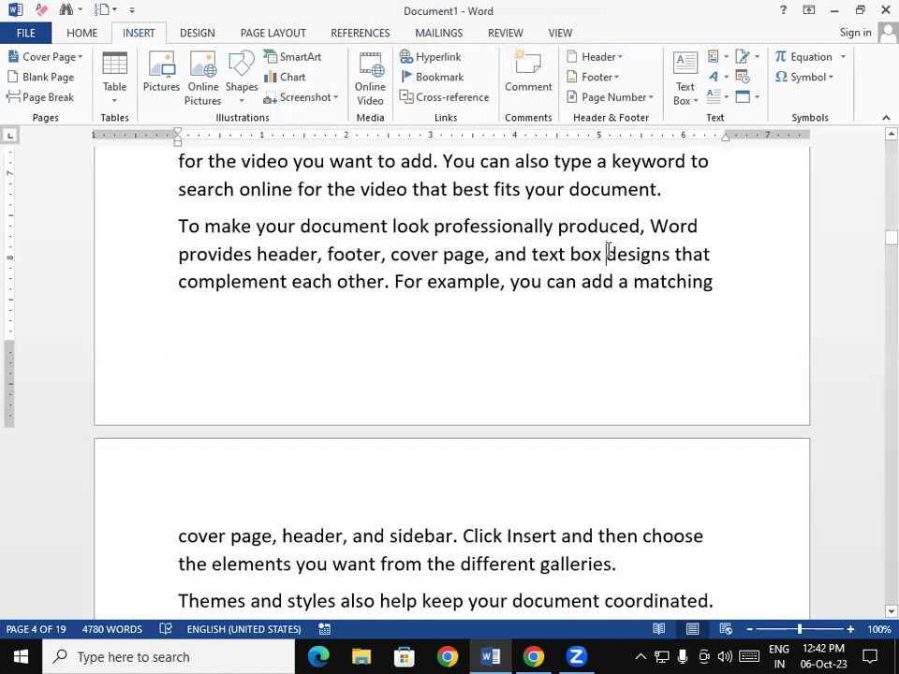
{"action": "left_click_drag", "start_coordinate": [629, 255], "coordinate": [704, 257]}
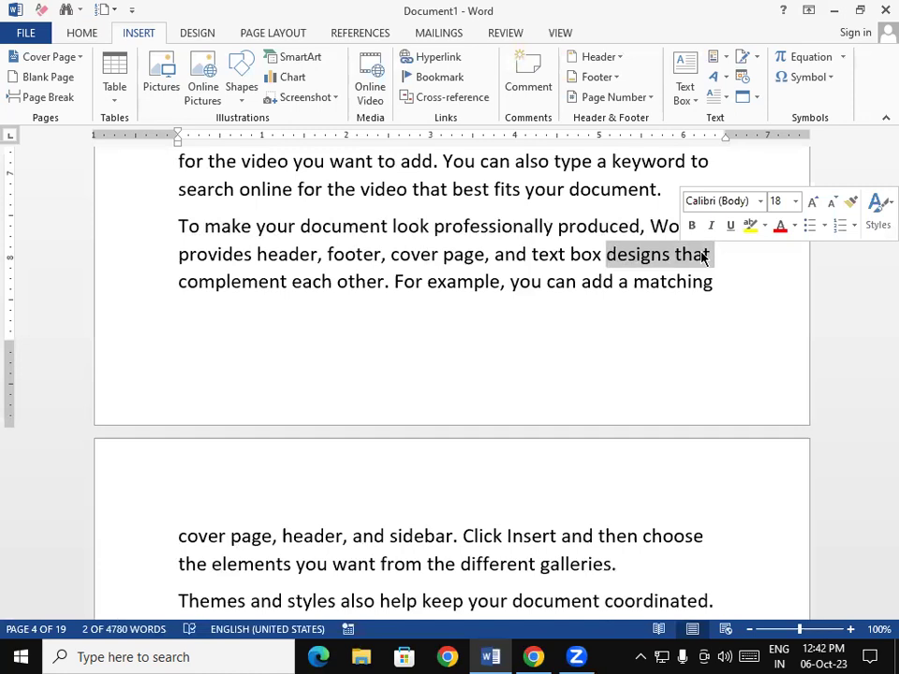
{"action": "left_click", "coordinate": [661, 281]}
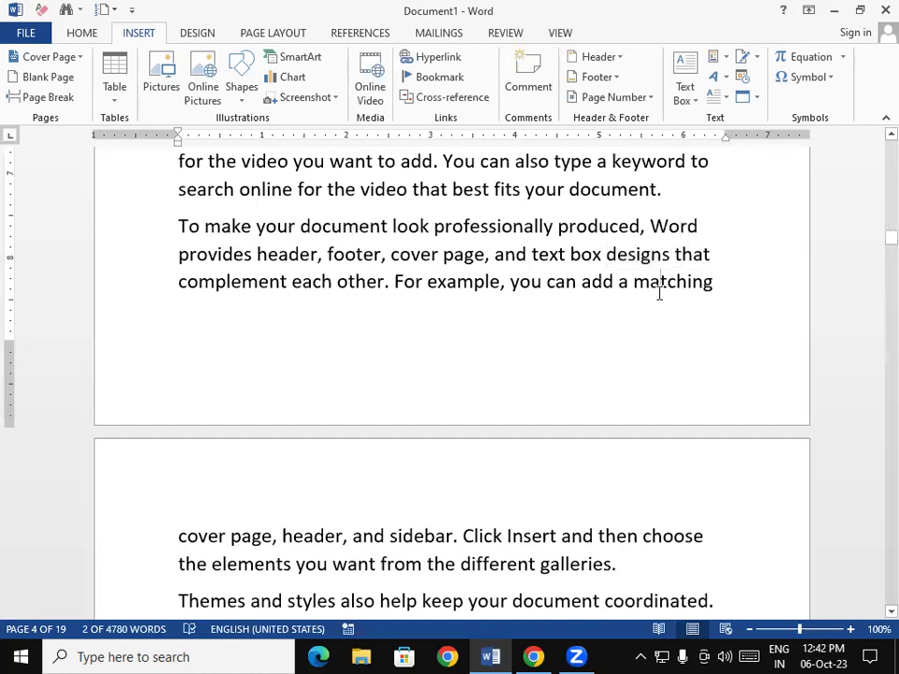
{"action": "left_click", "coordinate": [602, 258]}
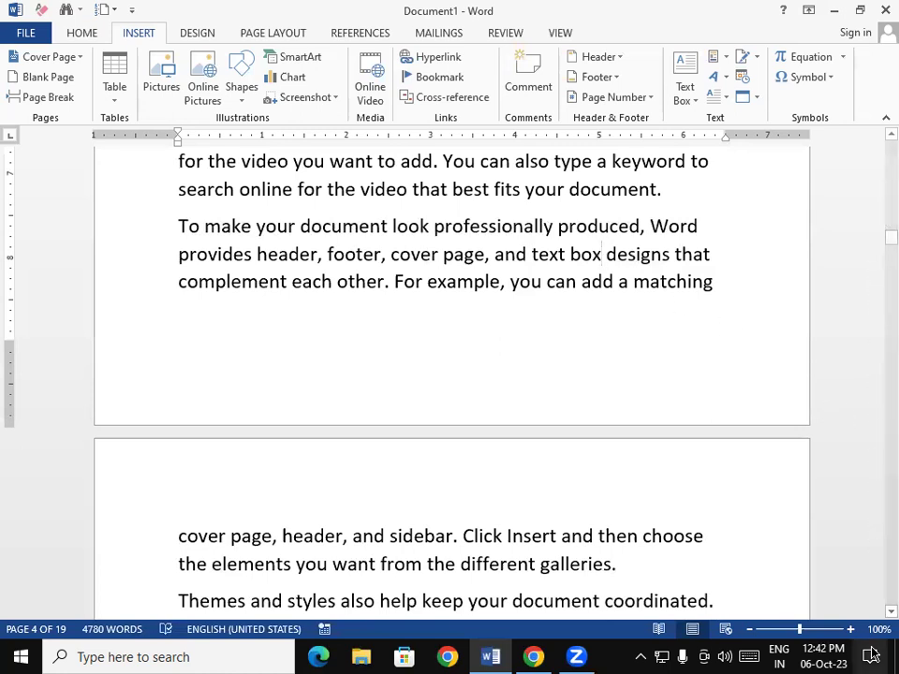
- Add a second bookmark named h2 before "match your new theme" in the first paragraph of page 6
{"action": "scroll", "coordinate": [872, 619], "scroll_direction": "down", "scroll_amount": 1}
{"action": "scroll", "coordinate": [872, 618], "scroll_direction": "down", "scroll_amount": 5}
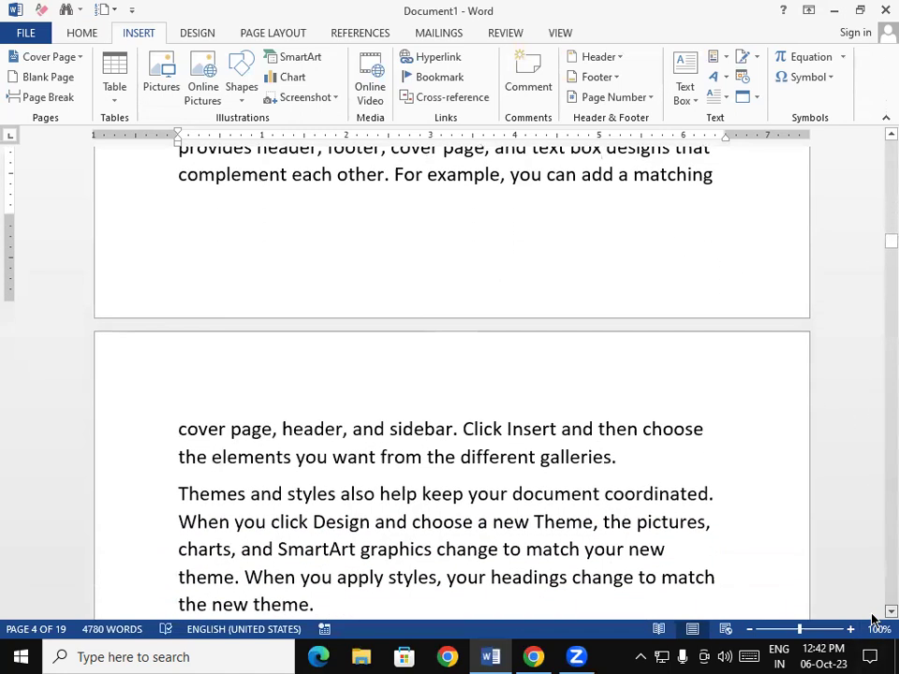
{"action": "scroll", "coordinate": [872, 618], "scroll_direction": "down", "scroll_amount": 5}
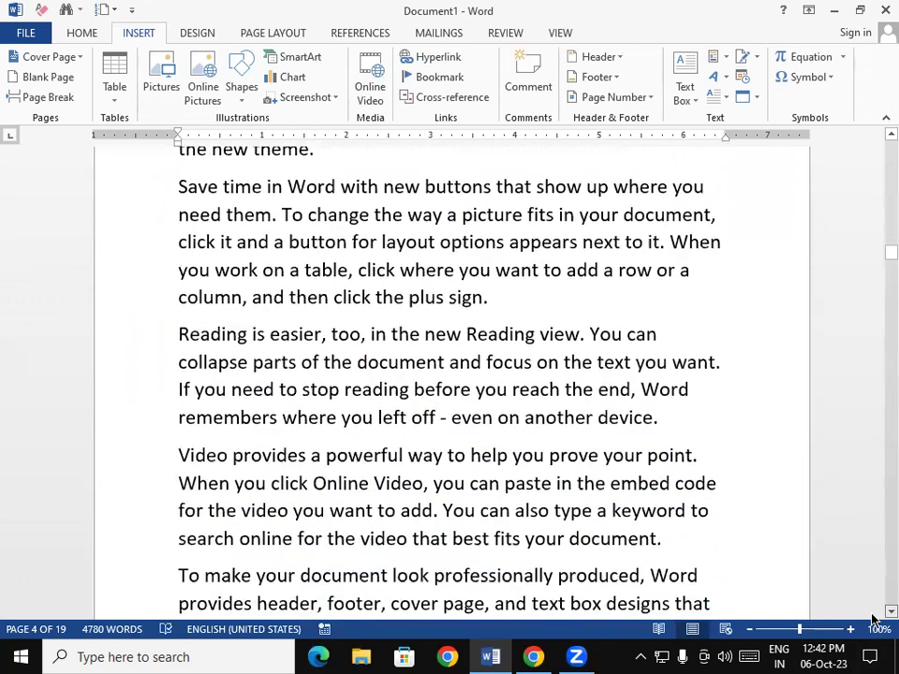
{"action": "scroll", "coordinate": [872, 618], "scroll_direction": "down", "scroll_amount": 3}
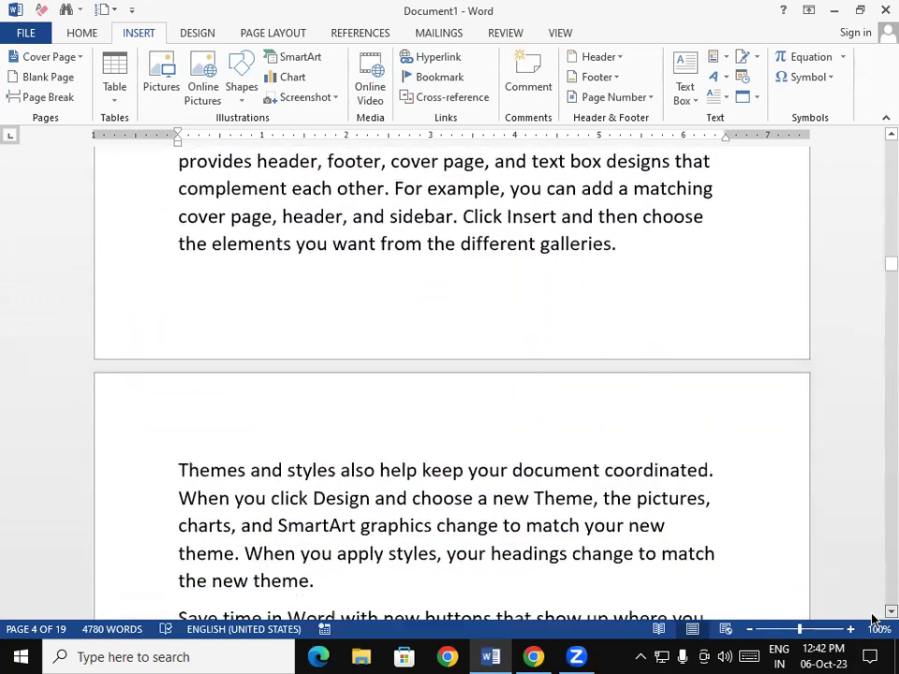
{"action": "left_click", "coordinate": [527, 422]}
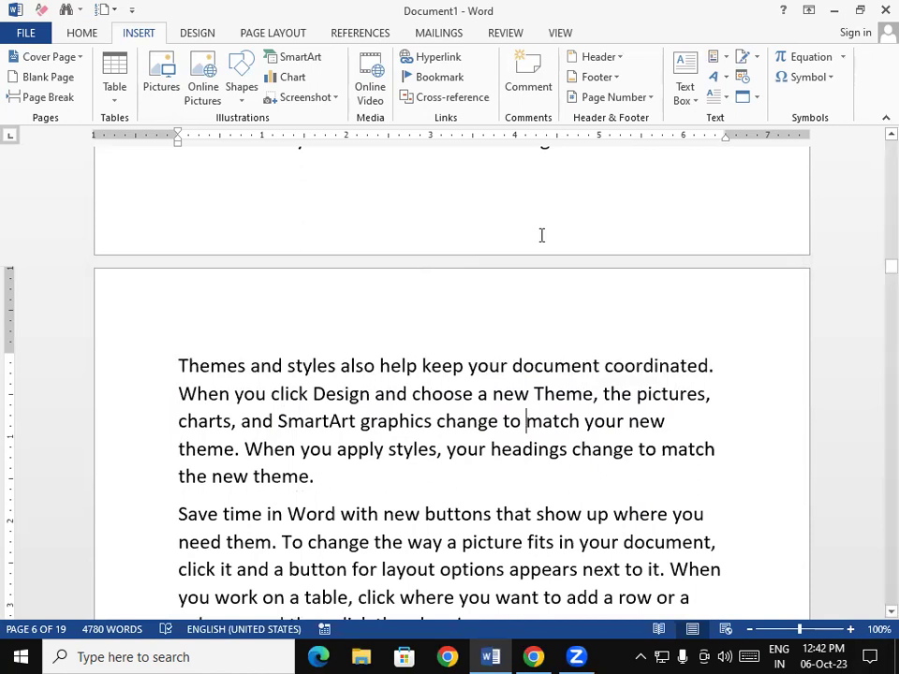
{"action": "left_click", "coordinate": [458, 83]}
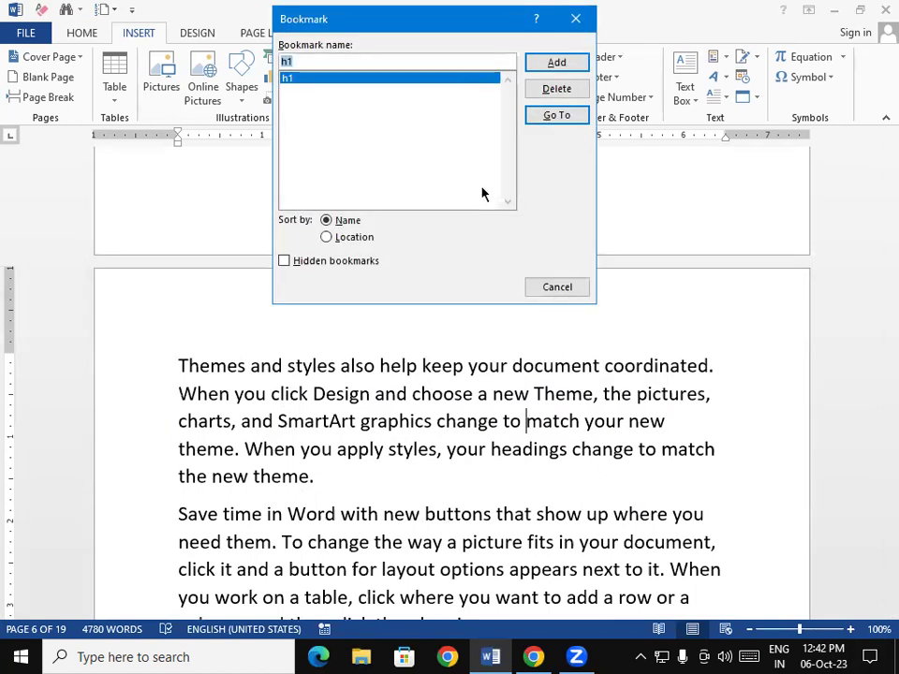
{"action": "left_click", "coordinate": [382, 57]}
{"action": "key", "text": "BackSpace"}
{"action": "key", "text": "BackSpace"}
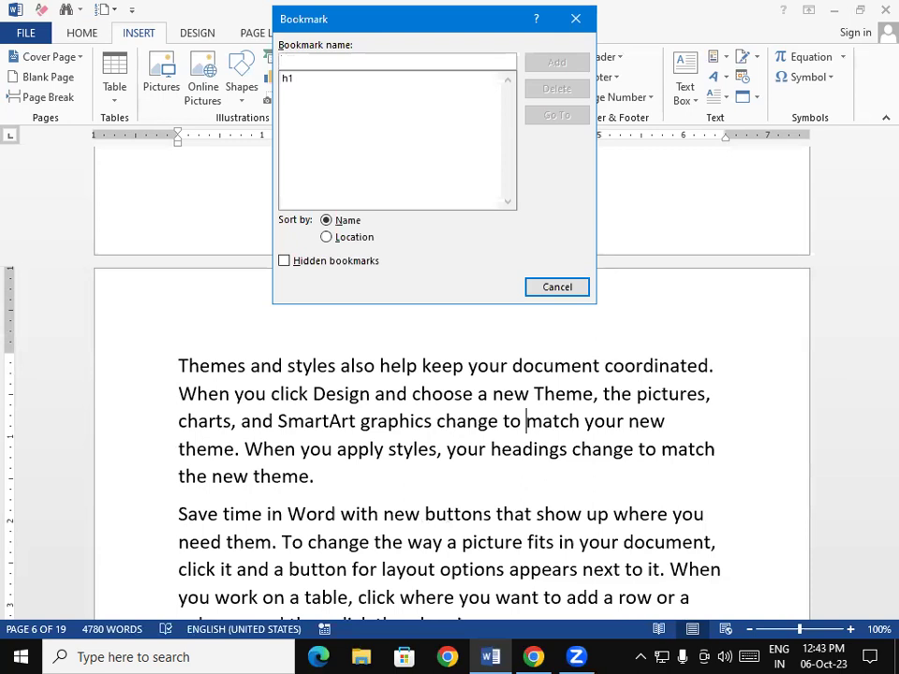
{"action": "type", "text": "h2"}
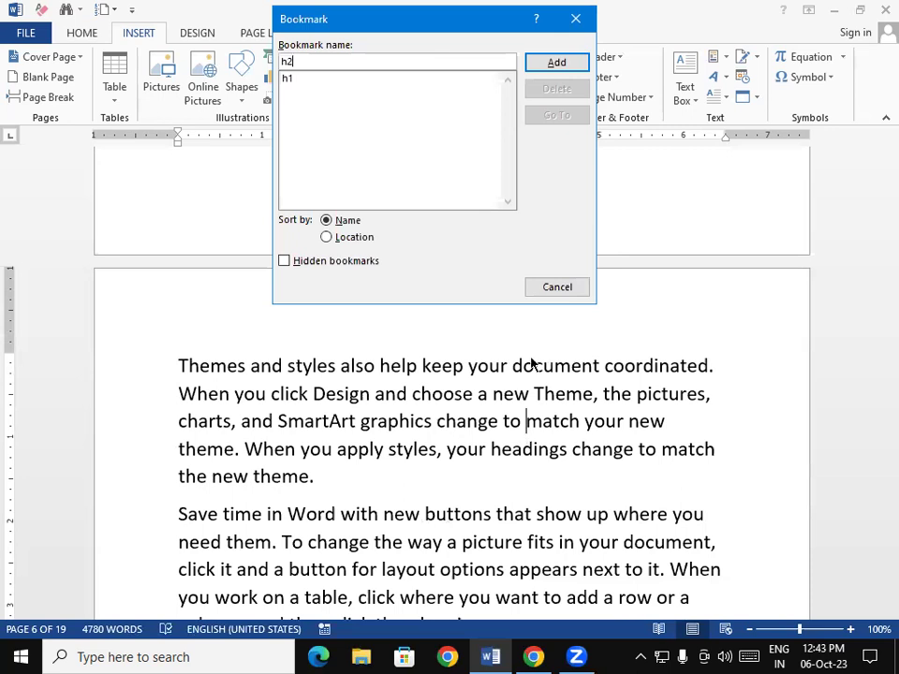
{"action": "left_click", "coordinate": [540, 66]}
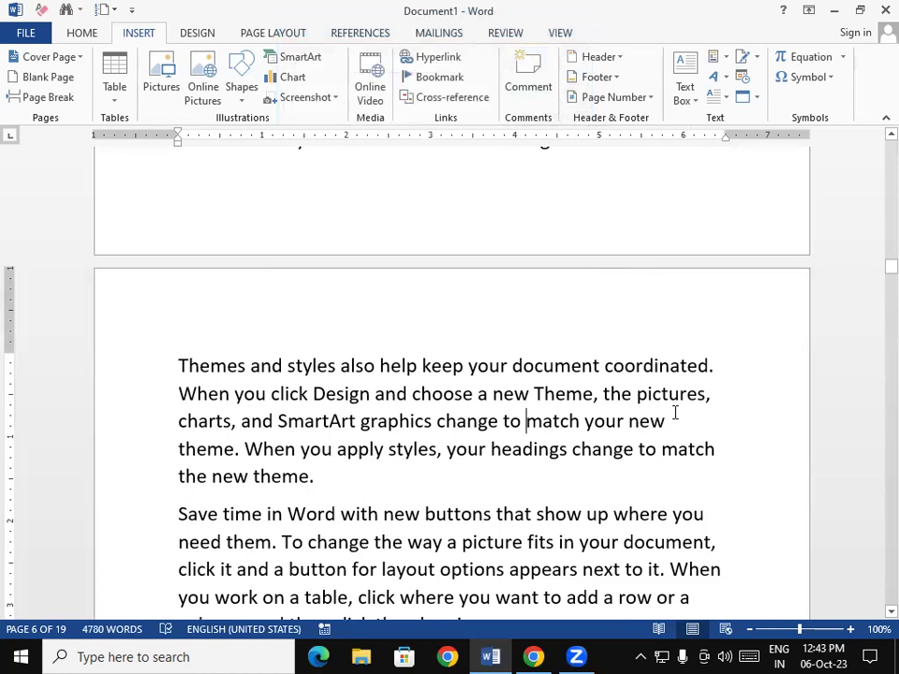
- Go back to the document start, jump to the h2 bookmark, and close the bookmark dialog
{"action": "key", "text": "ctrl+Home"}
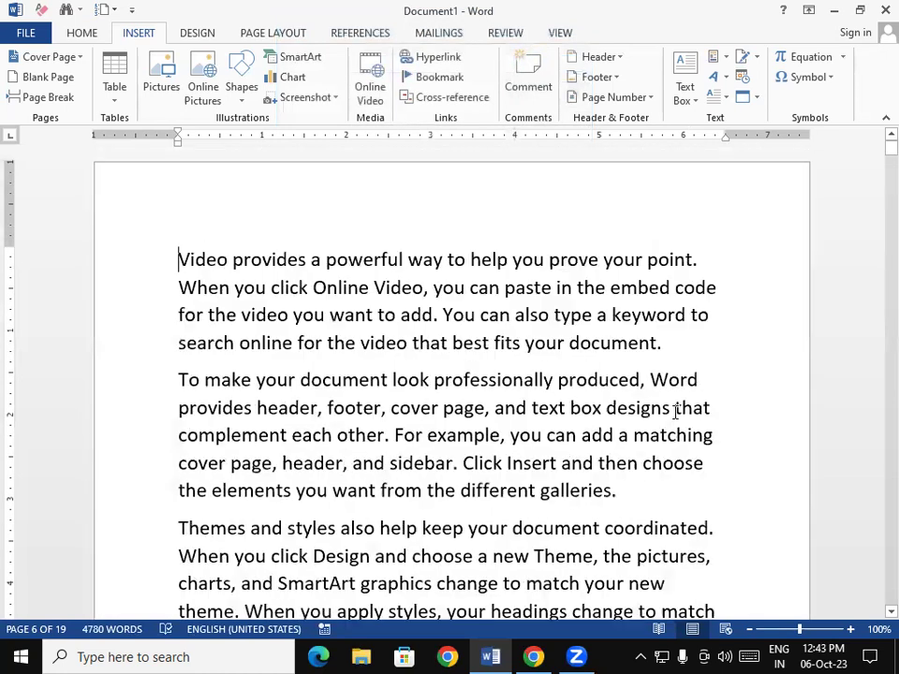
{"action": "left_click", "coordinate": [448, 75]}
{"action": "key", "text": "Up"}
{"action": "key", "text": "Down"}
{"action": "key", "text": "Up"}
{"action": "left_click", "coordinate": [296, 90]}
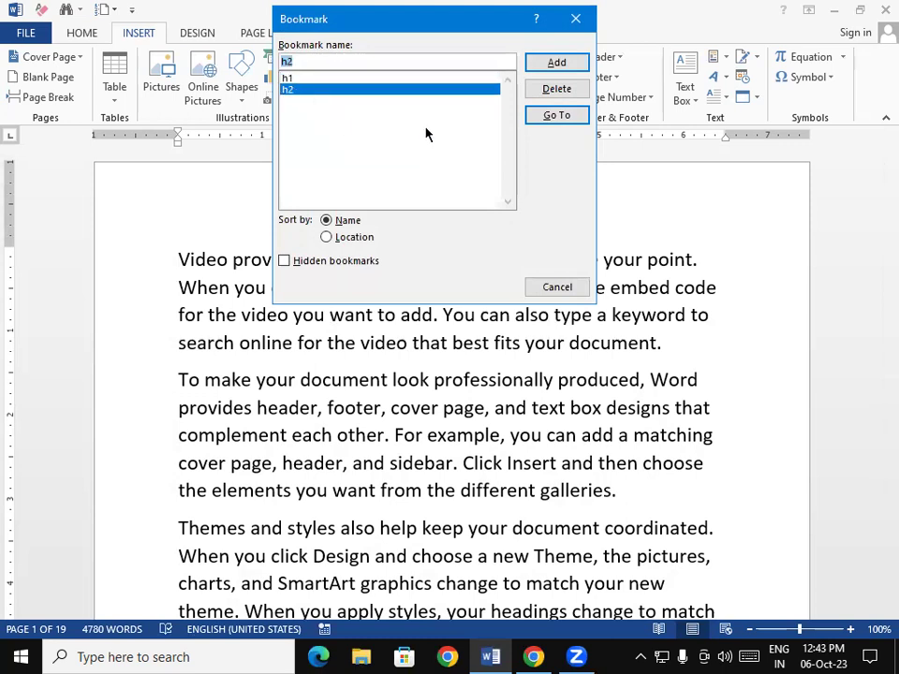
{"action": "left_click", "coordinate": [556, 113]}
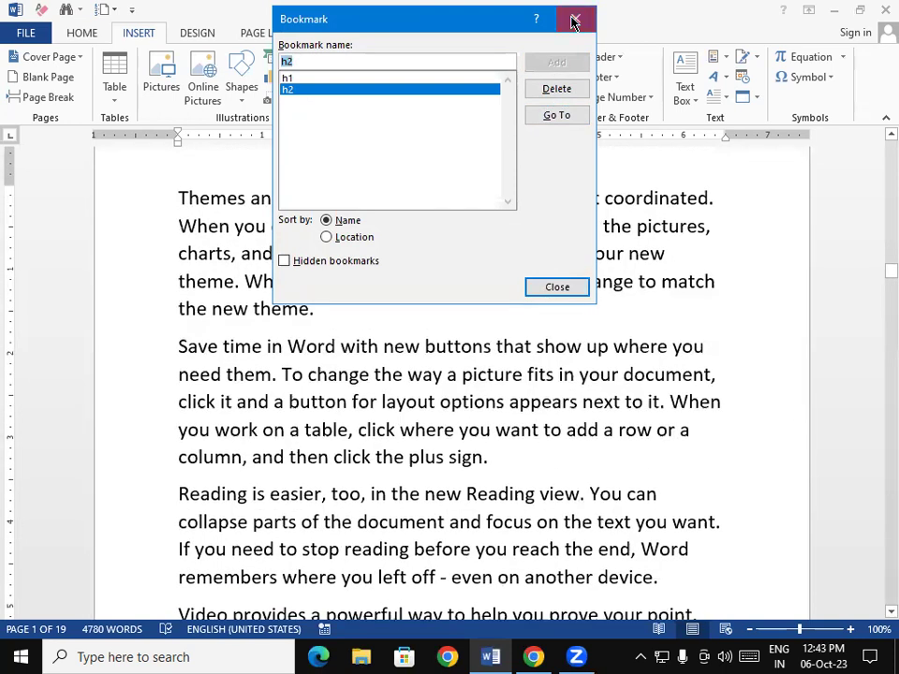
{"action": "left_click", "coordinate": [575, 18]}
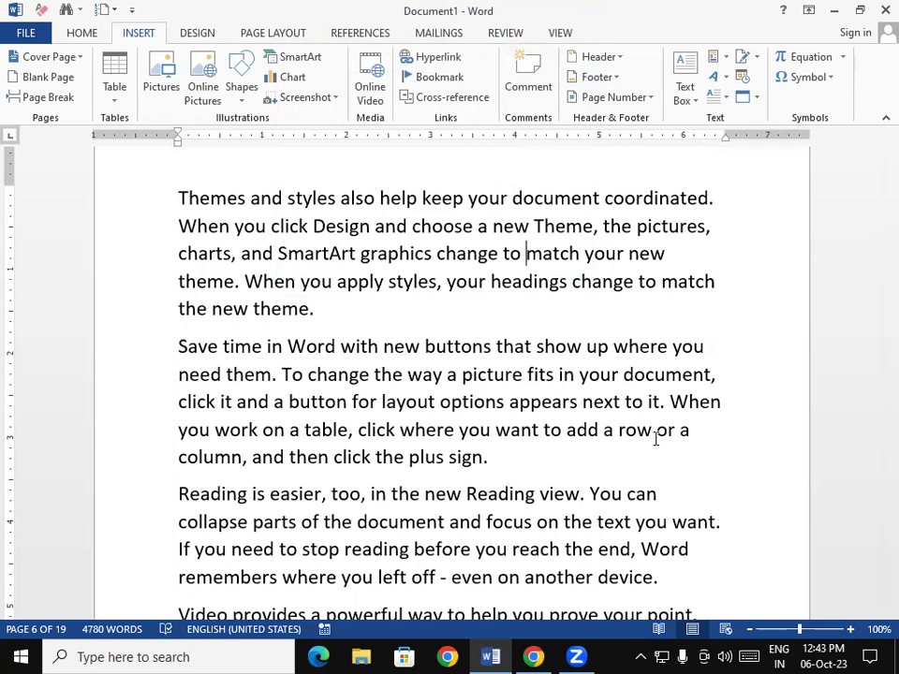
- Jump to the h1 bookmark from the bookmark list, moving the dialog off the text, and close the dialog
{"action": "left_click", "coordinate": [433, 79]}
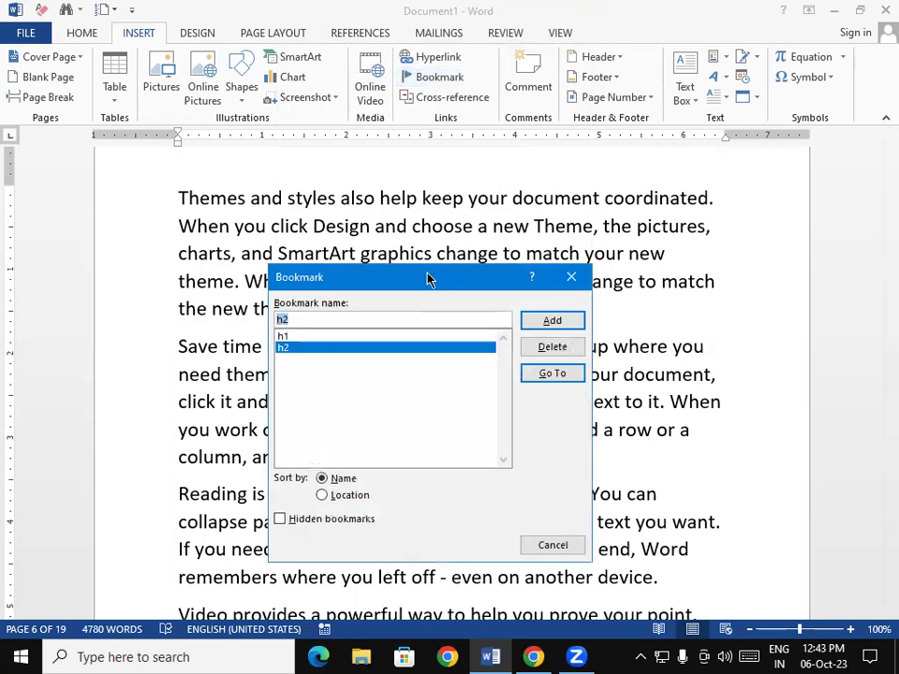
{"action": "left_click_drag", "start_coordinate": [427, 279], "coordinate": [165, 64]}
{"action": "left_click", "coordinate": [23, 120]}
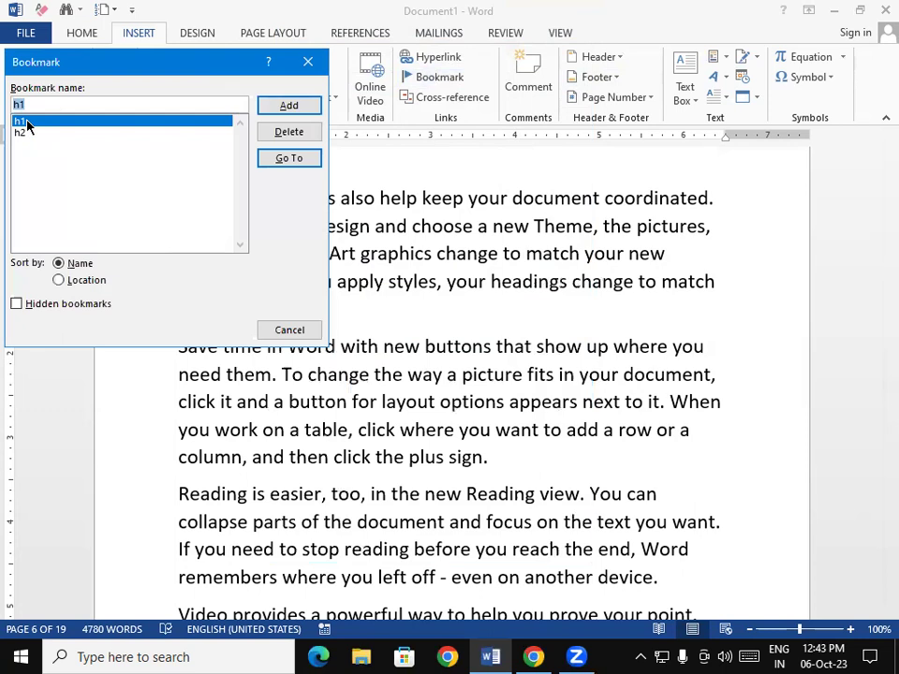
{"action": "left_click", "coordinate": [281, 159]}
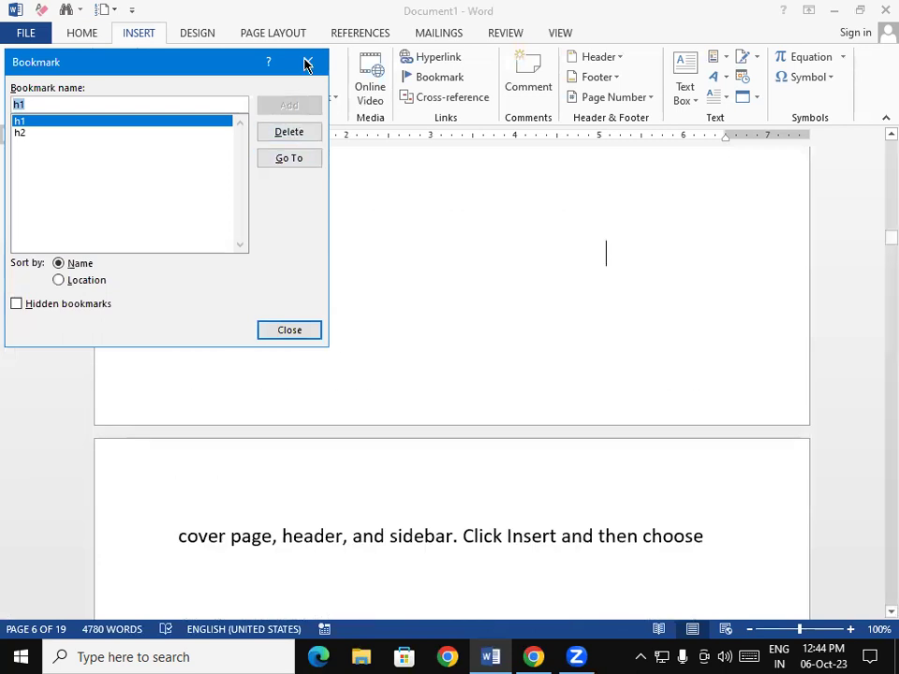
{"action": "left_click", "coordinate": [304, 62]}
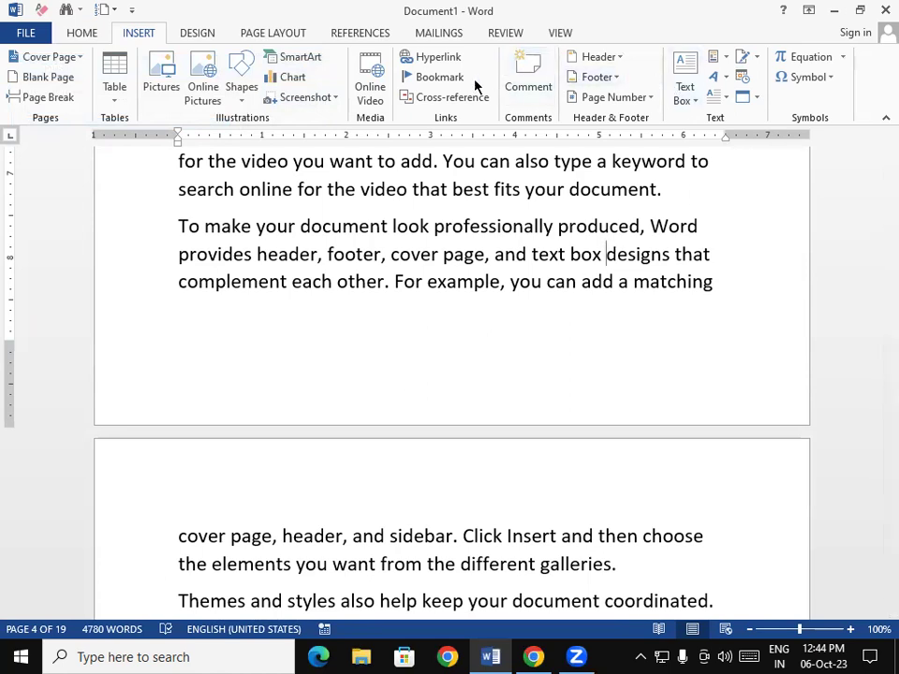
- Sort the bookmark list by location, switch it back to sorting by name, and close the bookmark dialog
{"action": "left_click", "coordinate": [438, 78]}
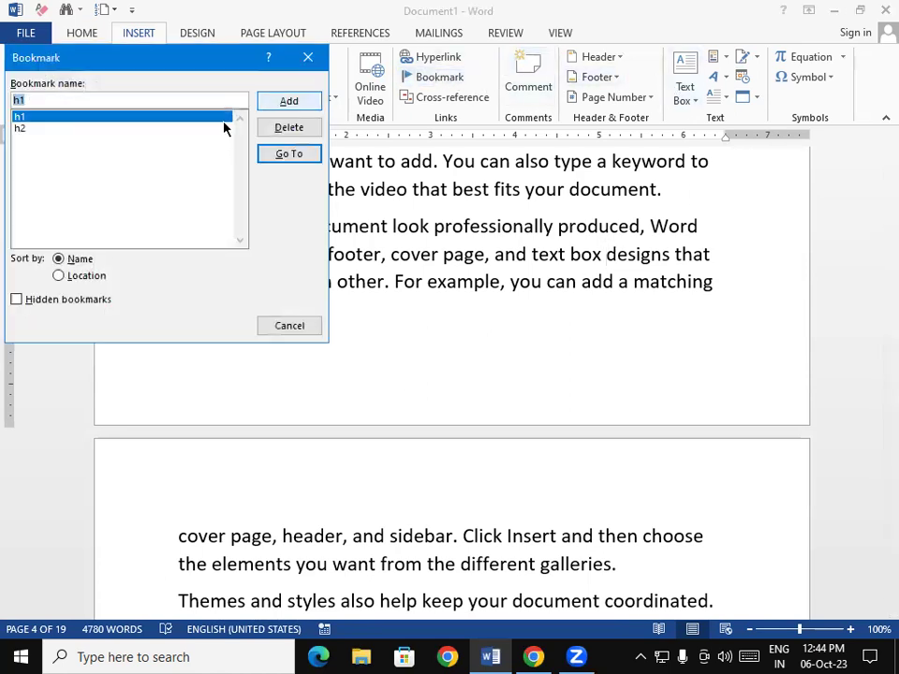
{"action": "left_click", "coordinate": [73, 278]}
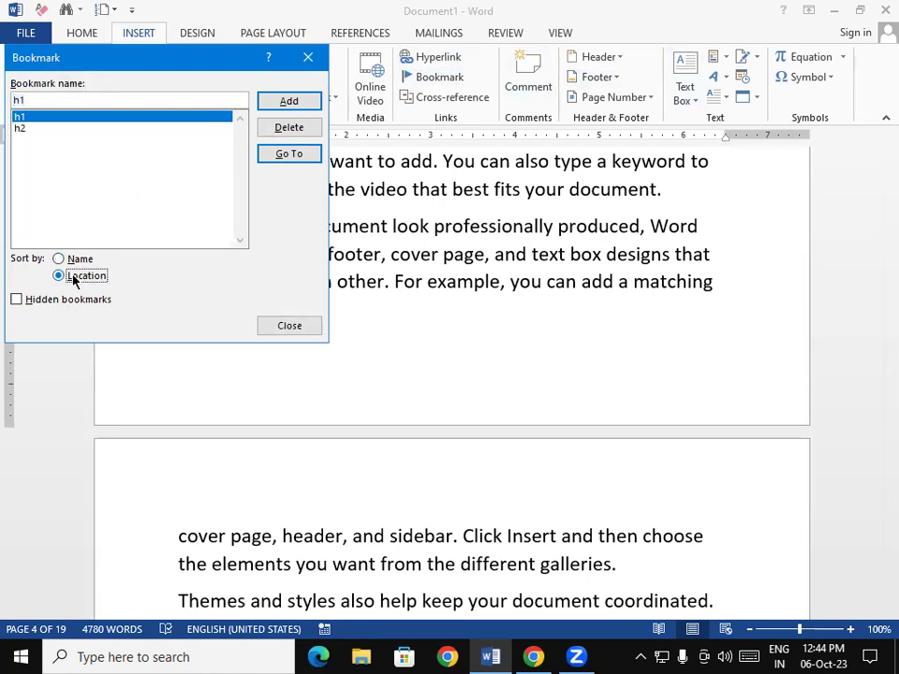
{"action": "left_click", "coordinate": [77, 259]}
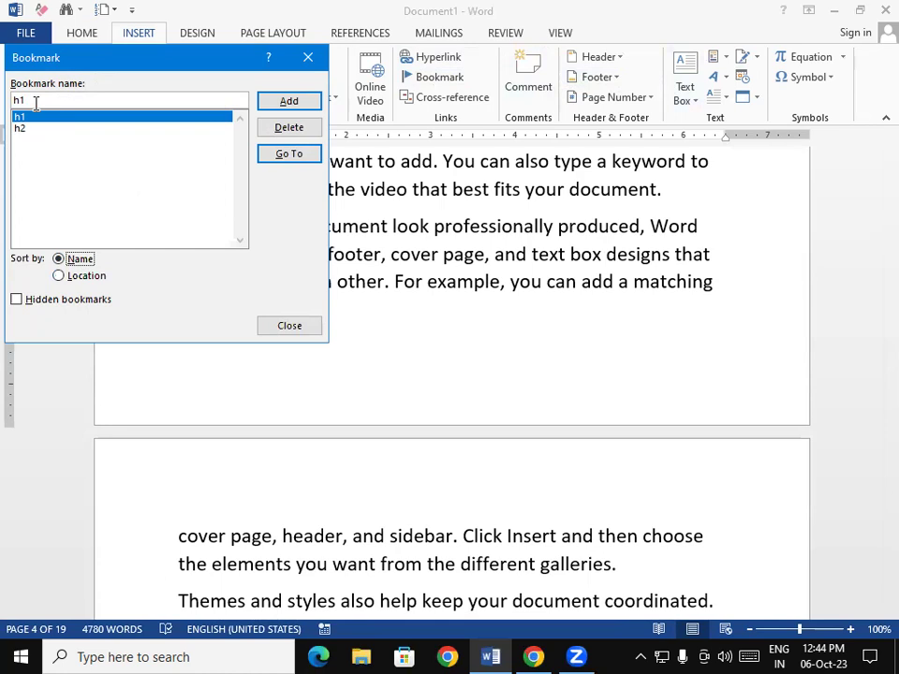
{"action": "left_click", "coordinate": [307, 57]}
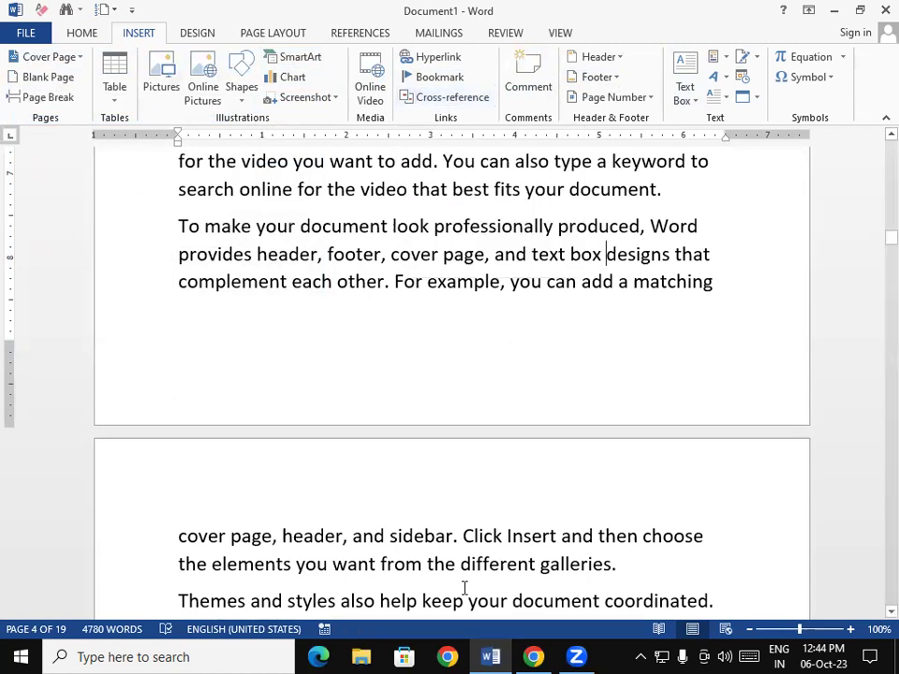
{"action": "left_click_drag", "start_coordinate": [888, 235], "coordinate": [877, 142]}
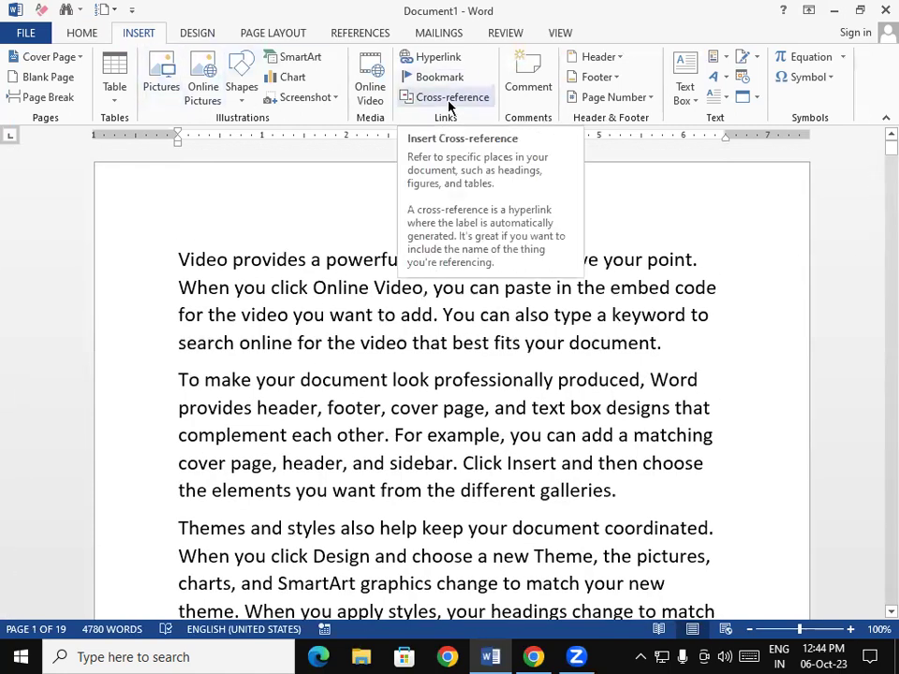
{"action": "left_click", "coordinate": [514, 34]}
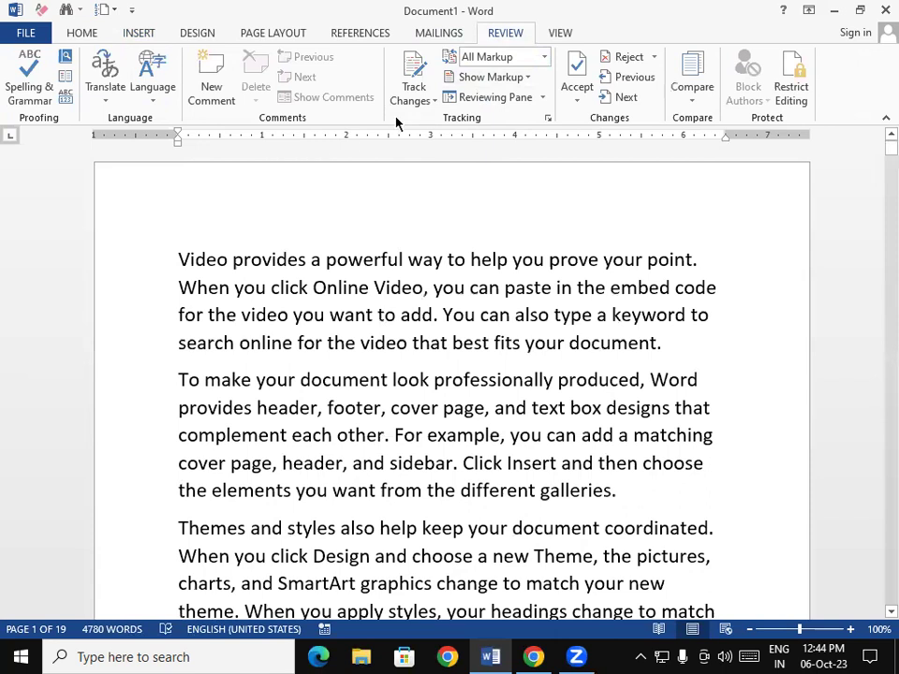
{"action": "left_click", "coordinate": [363, 31]}
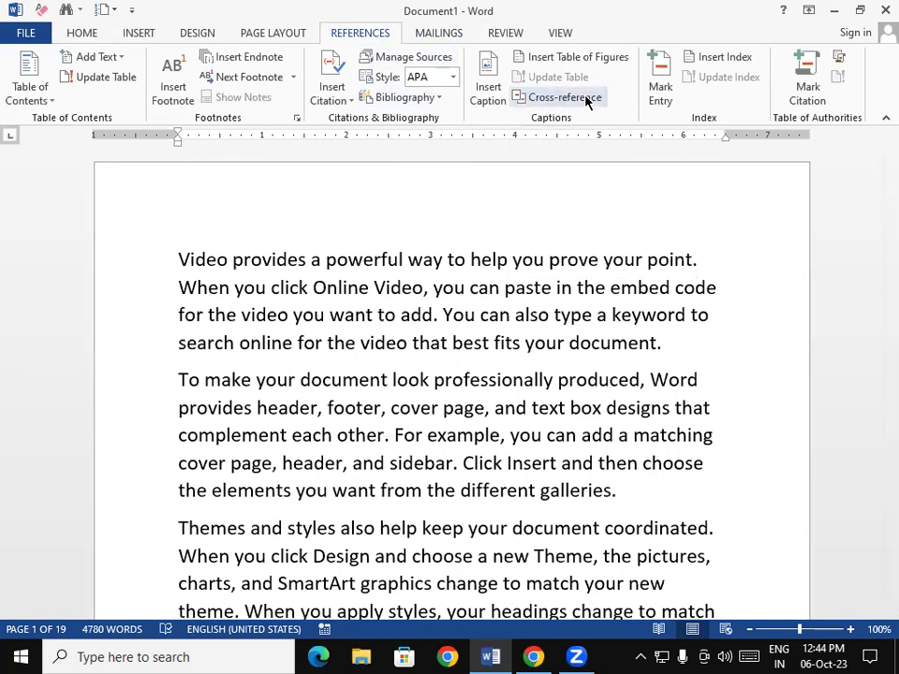
{"action": "left_click", "coordinate": [131, 33]}
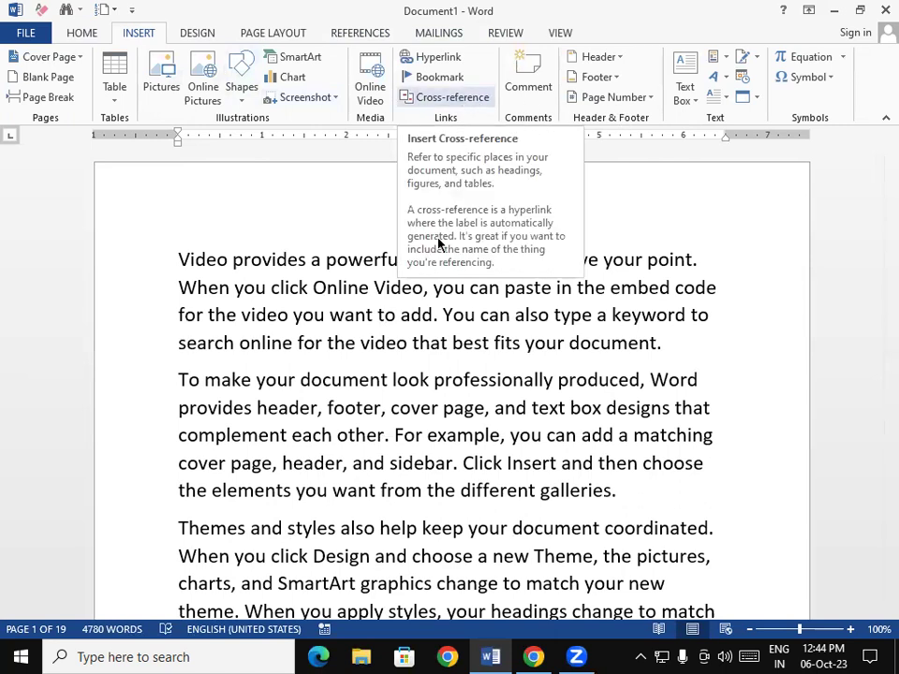
{"action": "left_click", "coordinate": [361, 32]}
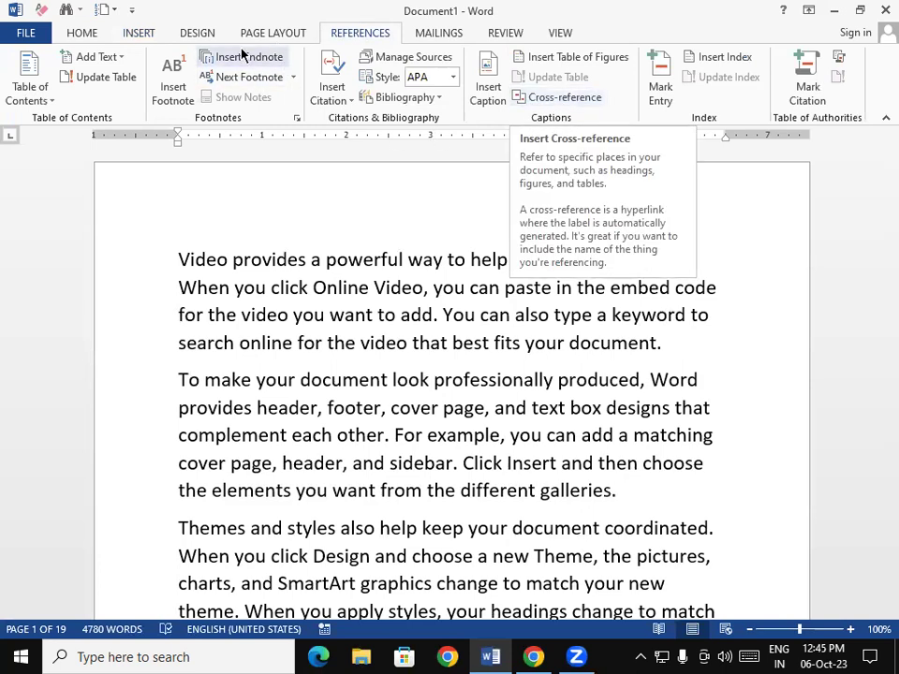
{"action": "left_click", "coordinate": [149, 34]}
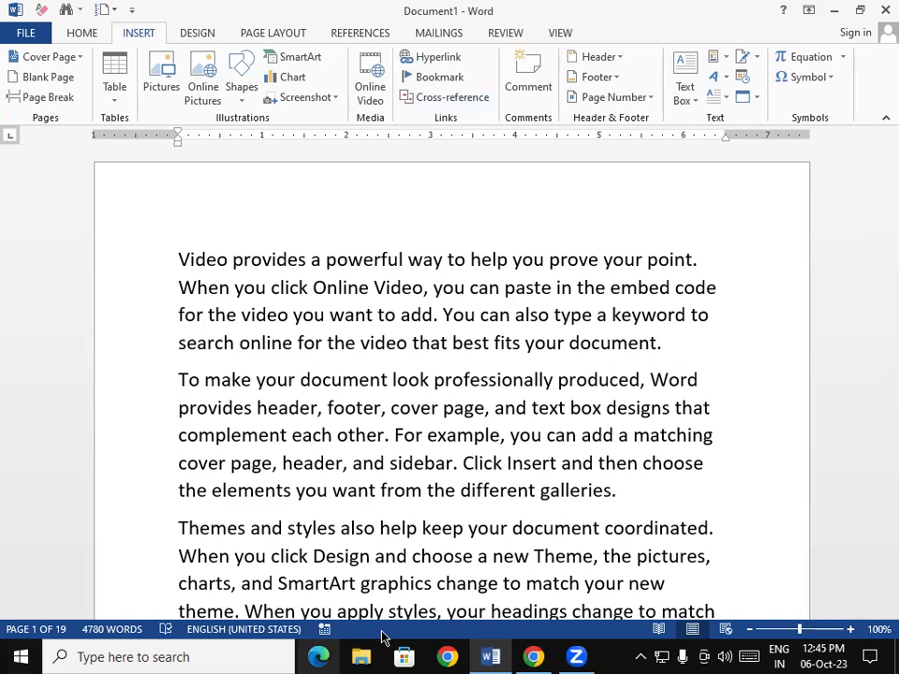
- Examine the cross-reference options for the Bookmark reference type with h1 and h2, and close the dialog without inserting anything
{"action": "left_click", "coordinate": [453, 97]}
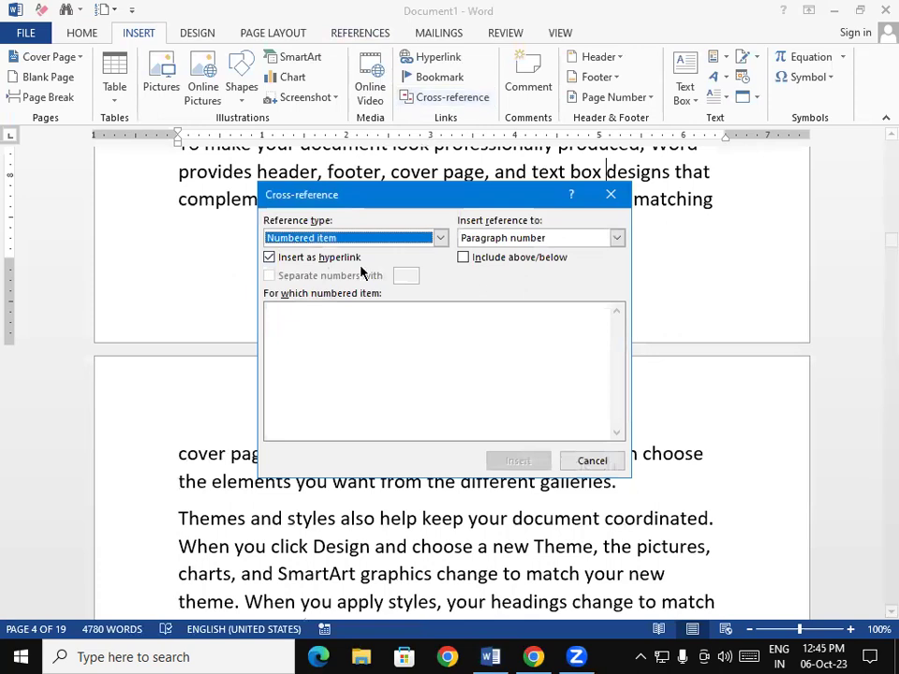
{"action": "left_click", "coordinate": [439, 238]}
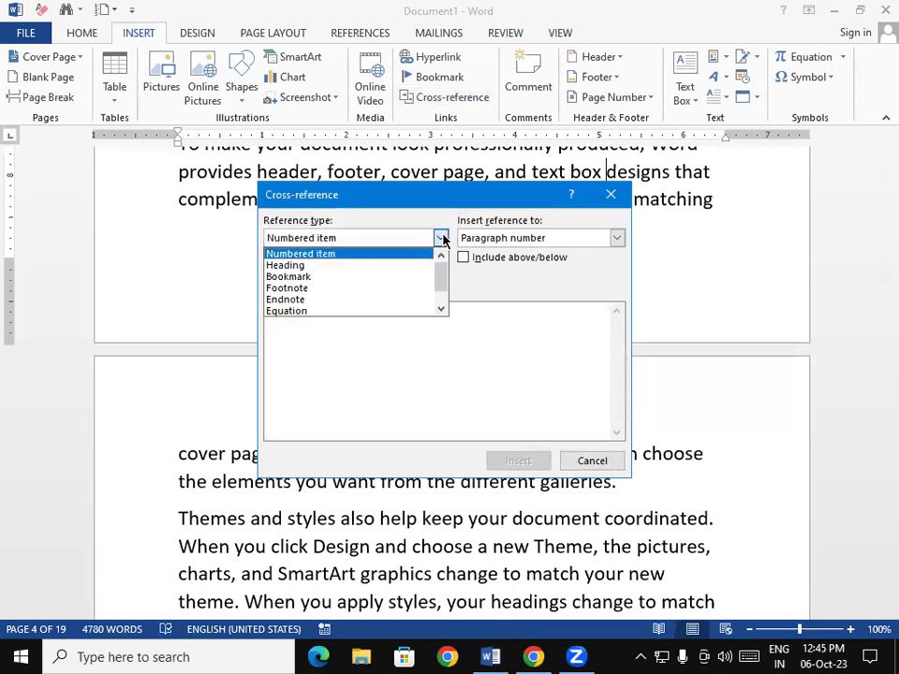
{"action": "left_click", "coordinate": [343, 277]}
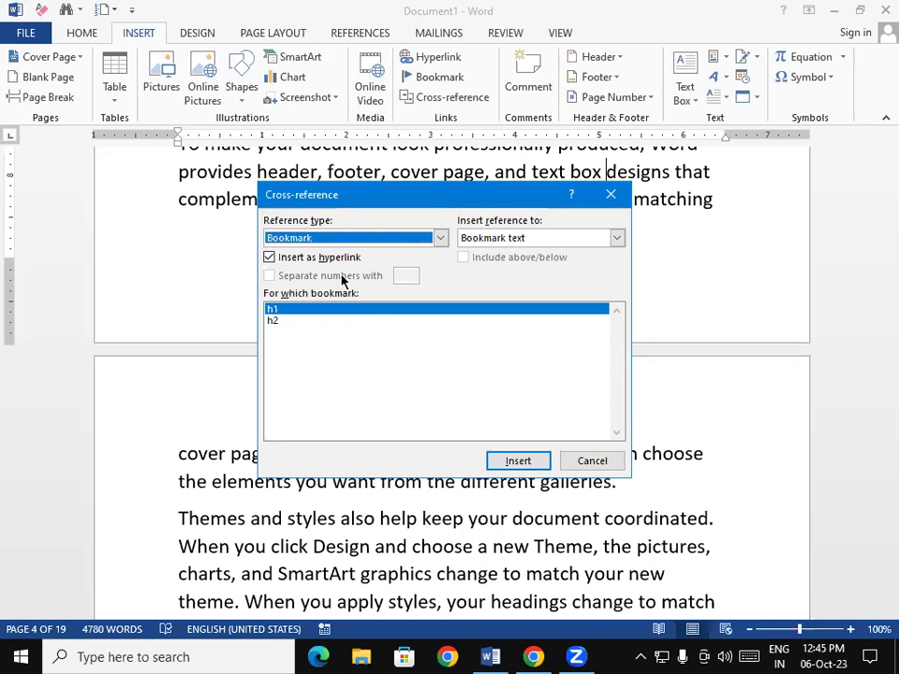
{"action": "left_click", "coordinate": [276, 319]}
{"action": "left_click", "coordinate": [280, 309]}
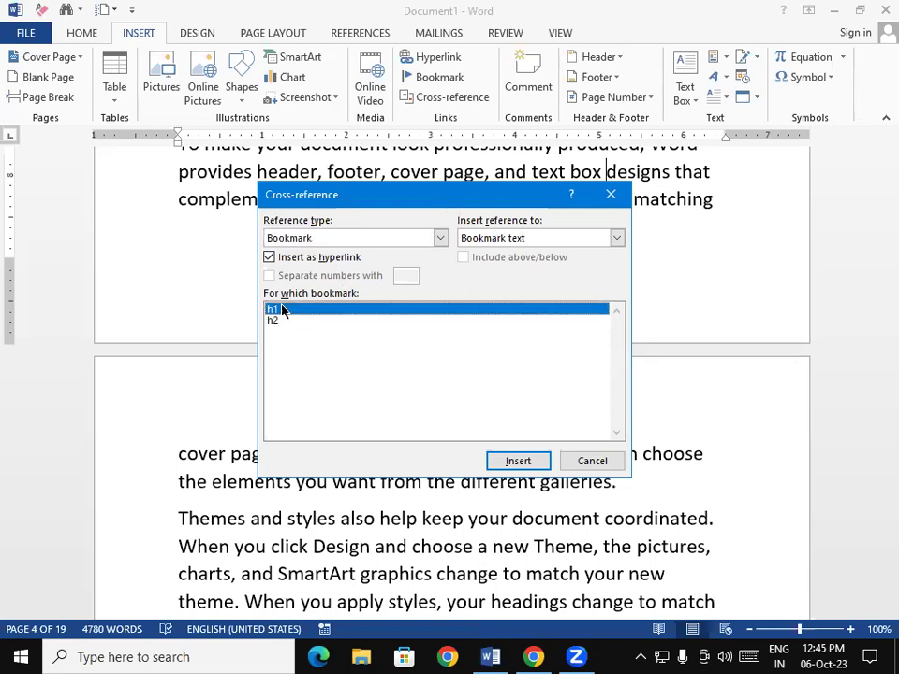
{"action": "left_click", "coordinate": [282, 324]}
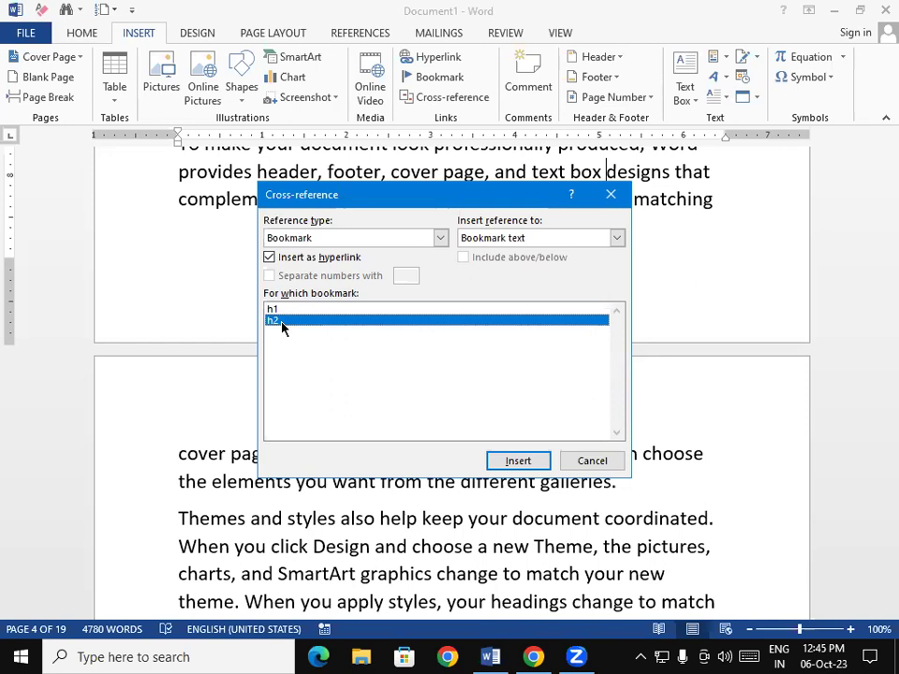
{"action": "left_click", "coordinate": [439, 238]}
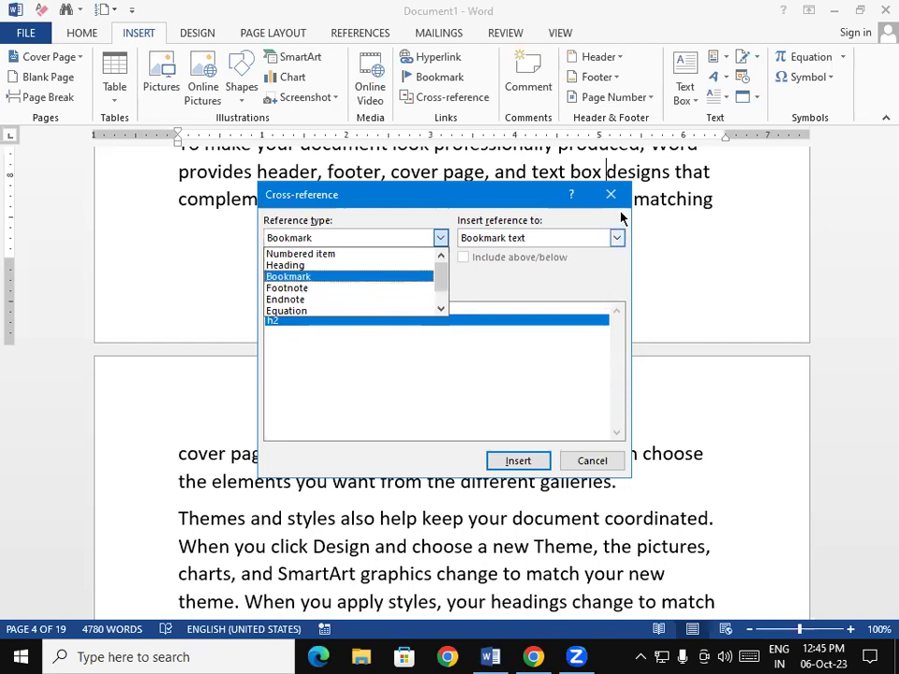
{"action": "left_click", "coordinate": [309, 277]}
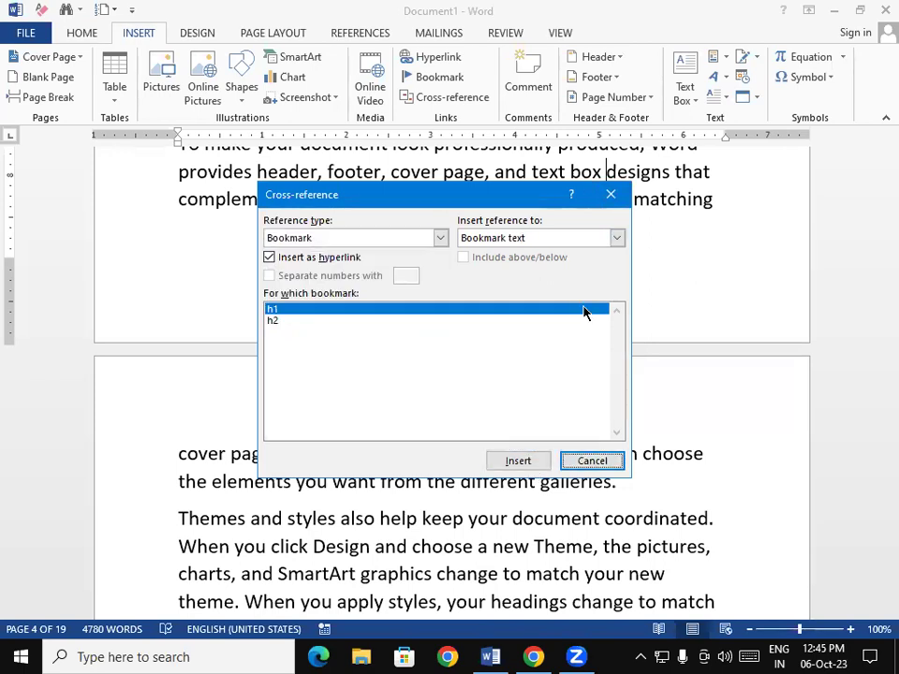
{"action": "left_click", "coordinate": [610, 195]}
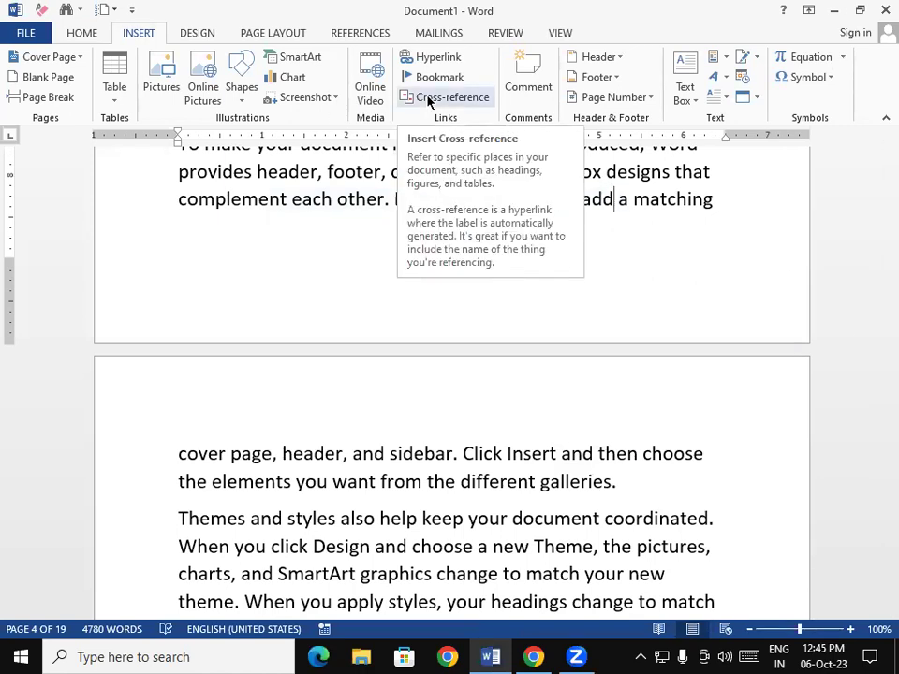
- Attach a comment reading "rthbyhnun" to the document's first sentence, "Video provides a powerful way to help you prove your point."
{"action": "left_click", "coordinate": [345, 173]}
{"action": "left_click_drag", "start_coordinate": [875, 239], "coordinate": [882, 125]}
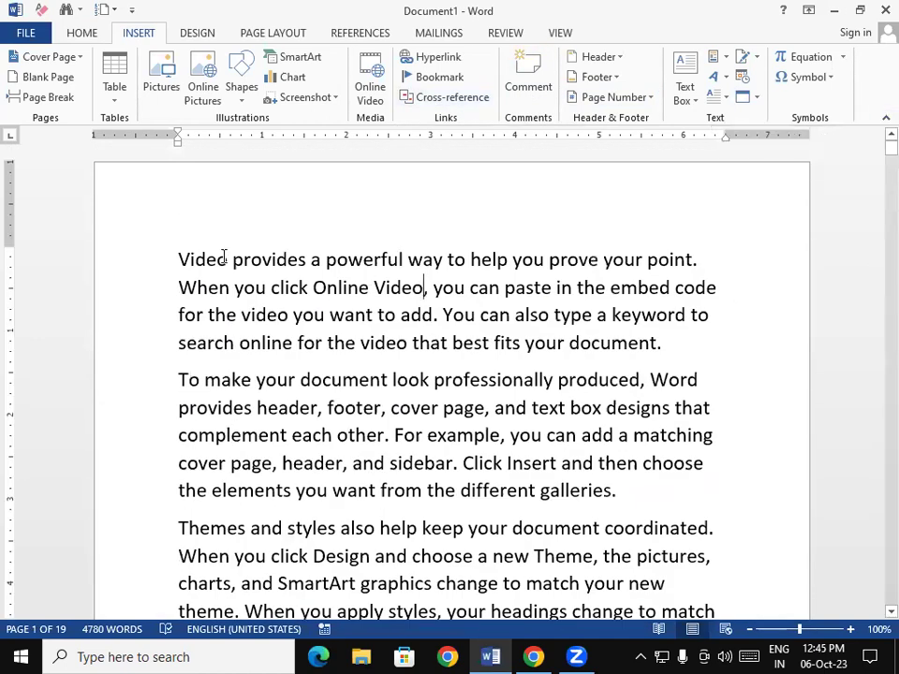
{"action": "left_click_drag", "start_coordinate": [179, 259], "coordinate": [708, 257]}
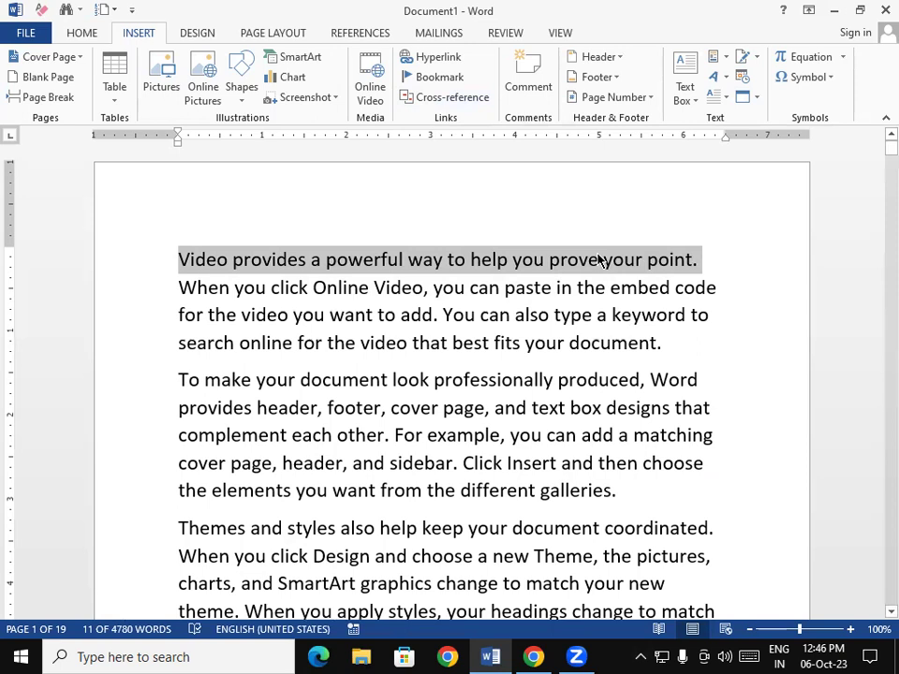
{"action": "left_click", "coordinate": [529, 83]}
{"action": "type", "text": "rthbyhnun"}
- Erase the text of the first sentence's comment and close the list of revisions
{"action": "key", "text": "BackSpace"}
{"action": "key", "text": "BackSpace"}
{"action": "key", "text": "BackSpace"}
{"action": "key", "text": "BackSpace"}
{"action": "key", "text": "BackSpace"}
{"action": "key", "text": "BackSpace"}
{"action": "key", "text": "BackSpace"}
{"action": "key", "text": "BackSpace"}
{"action": "key", "text": "BackSpace"}
{"action": "key", "text": "BackSpace"}
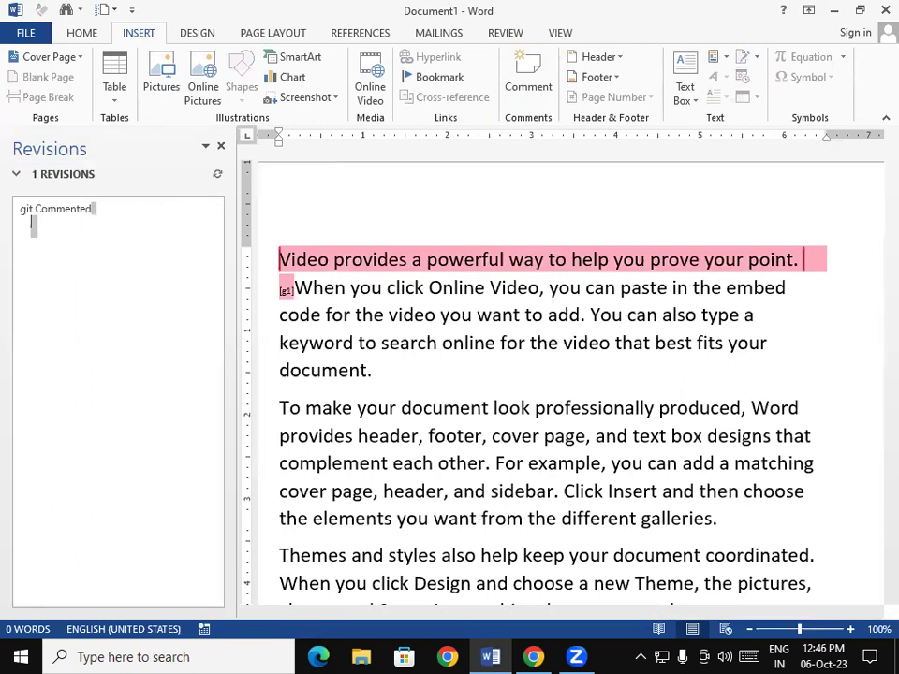
{"action": "key", "text": "BackSpace"}
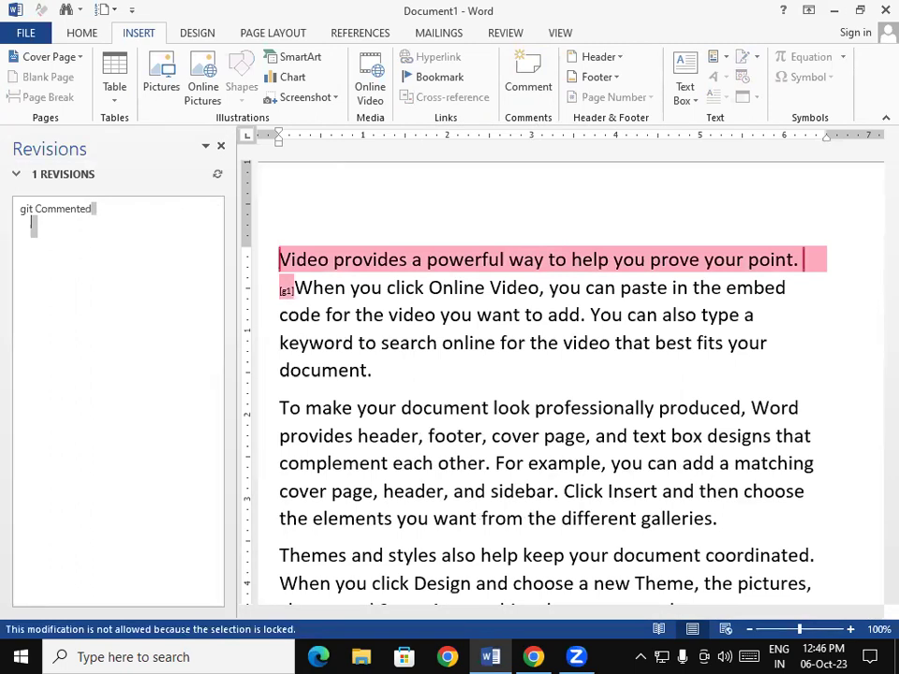
{"action": "left_click", "coordinate": [63, 249]}
{"action": "key", "text": "BackSpace"}
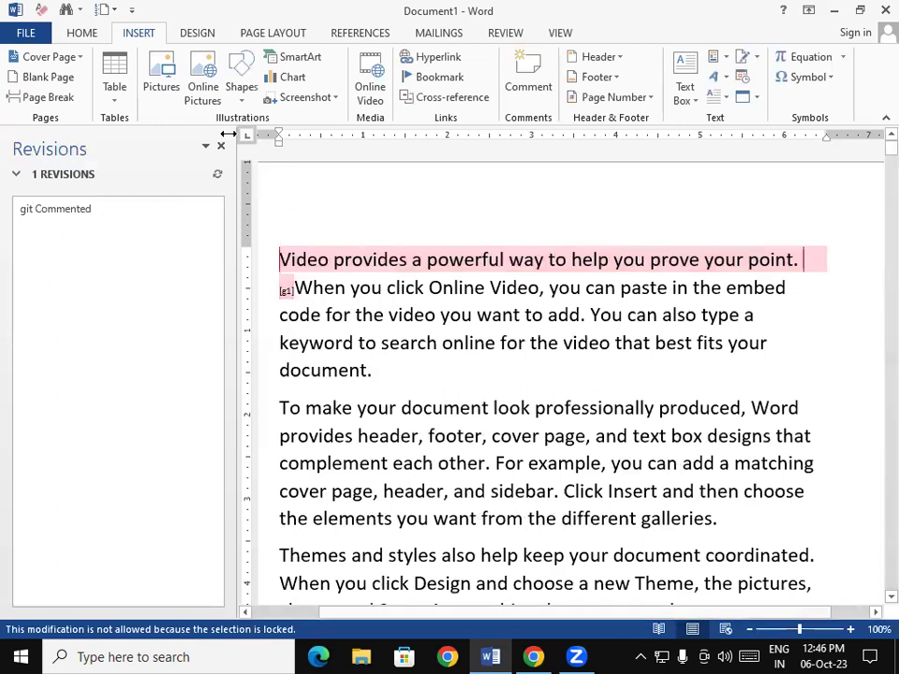
{"action": "left_click", "coordinate": [222, 147]}
- Comment on "paste in the embed" in the first paragraph with filler text starting "gfbrgbtgbh" followed by repeated t's, and close the revisions list
{"action": "left_click", "coordinate": [357, 288]}
{"action": "left_click_drag", "start_coordinate": [520, 291], "coordinate": [685, 290]}
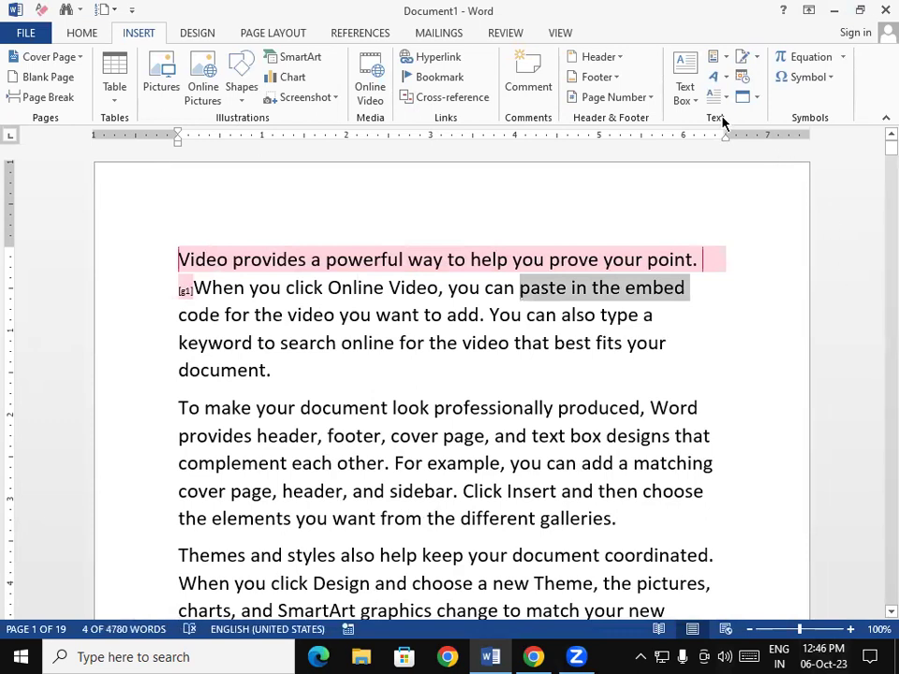
{"action": "left_click", "coordinate": [528, 86]}
{"action": "type", "text": "gfbrg"}
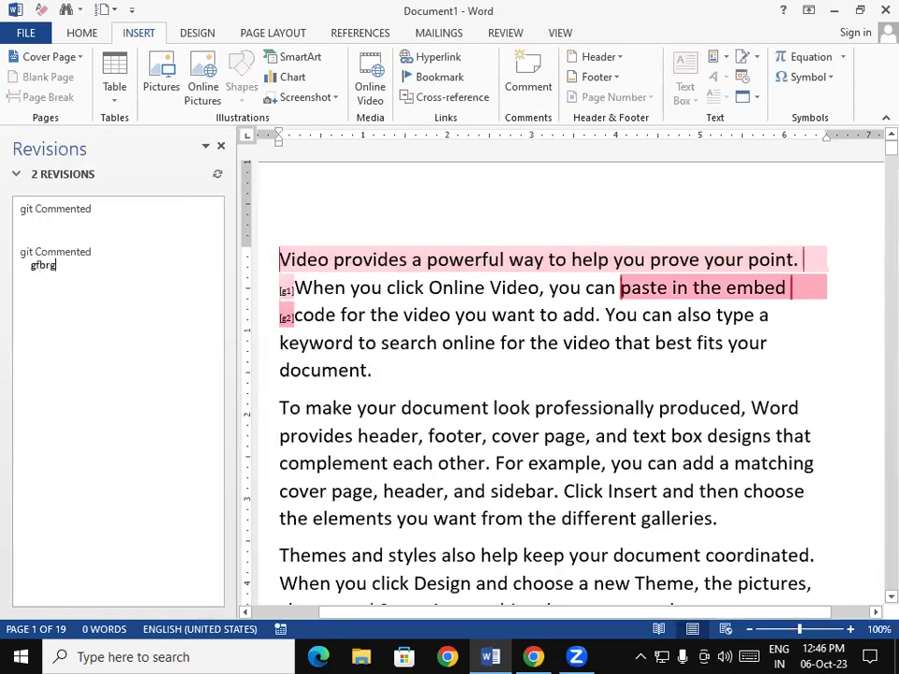
{"action": "type", "text": "btgbhtttttttttttttttttttttttttttttttt"}
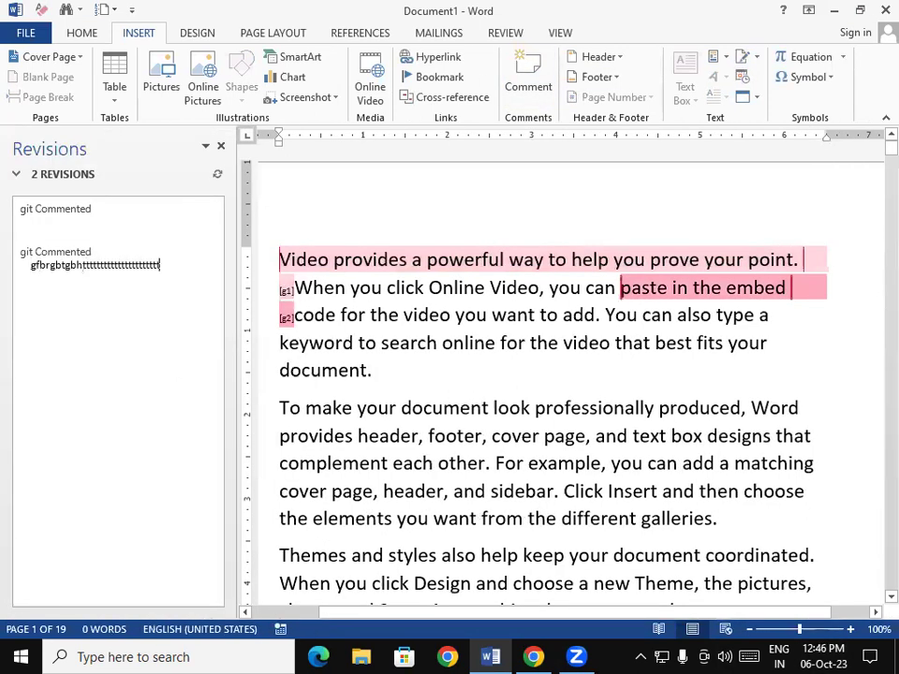
{"action": "type", "text": "ttttttttttttttt"}
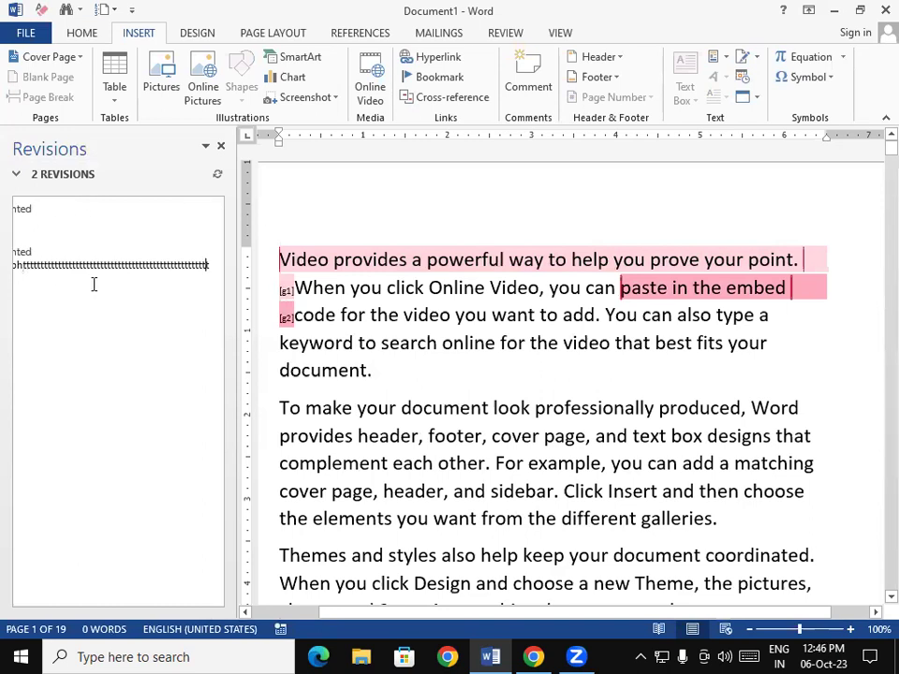
{"action": "left_click", "coordinate": [222, 150]}
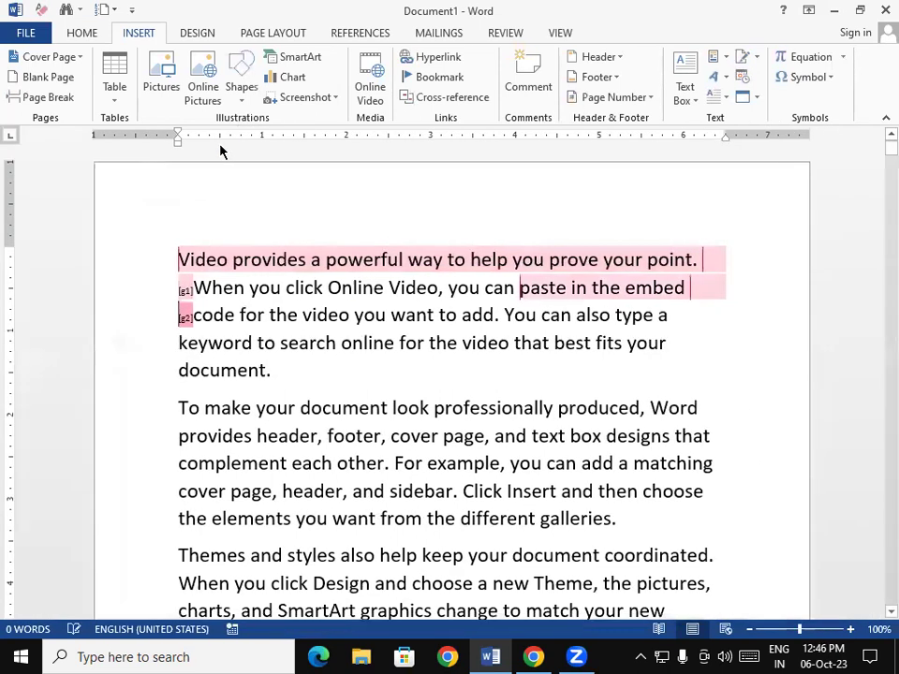
- Delete the entire document content, including the sample text and its comments
{"action": "left_click", "coordinate": [506, 34]}
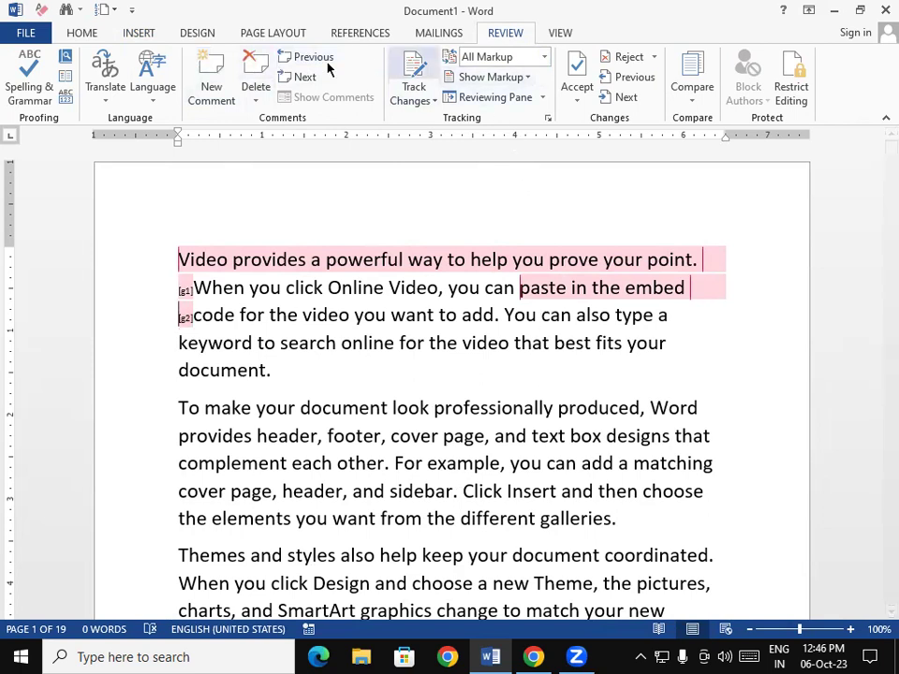
{"action": "left_click", "coordinate": [133, 34]}
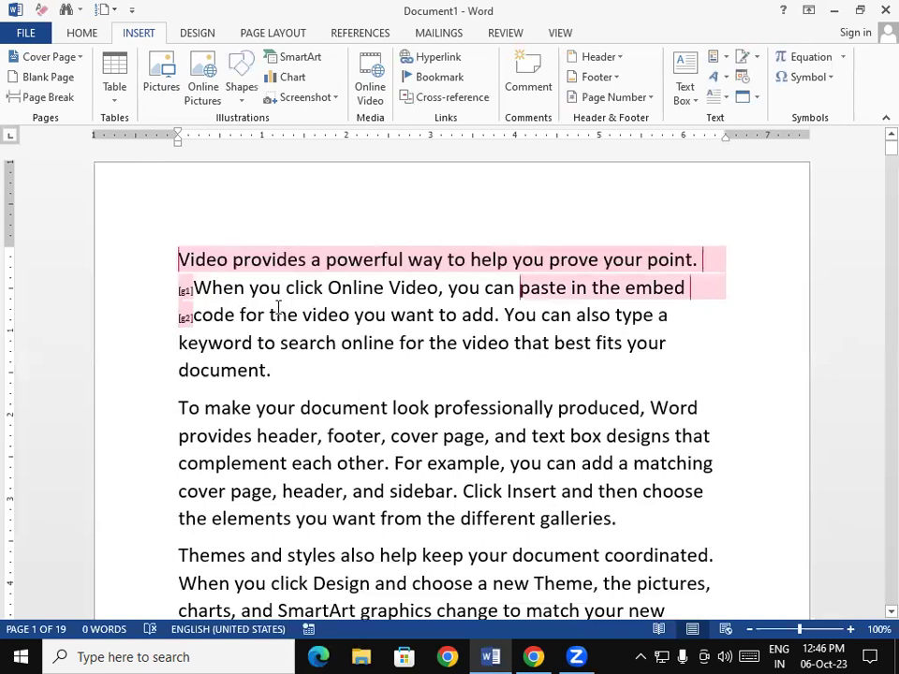
{"action": "key", "text": "ctrl+a"}
{"action": "key", "text": "Delete"}
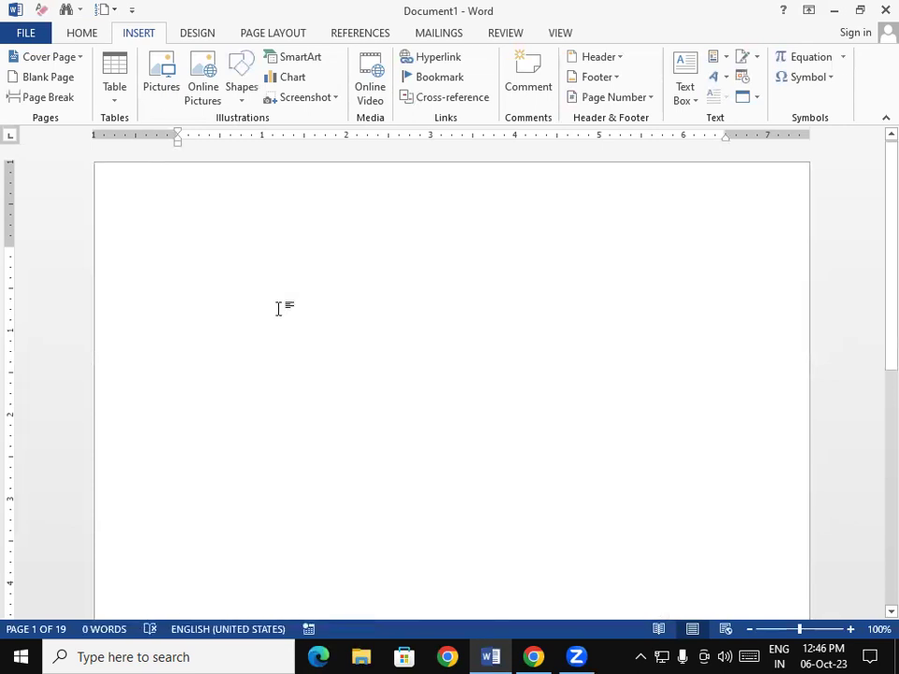
- Generate sample paragraphs in the empty document with =rand()
{"action": "type", "text": "=rand()"}
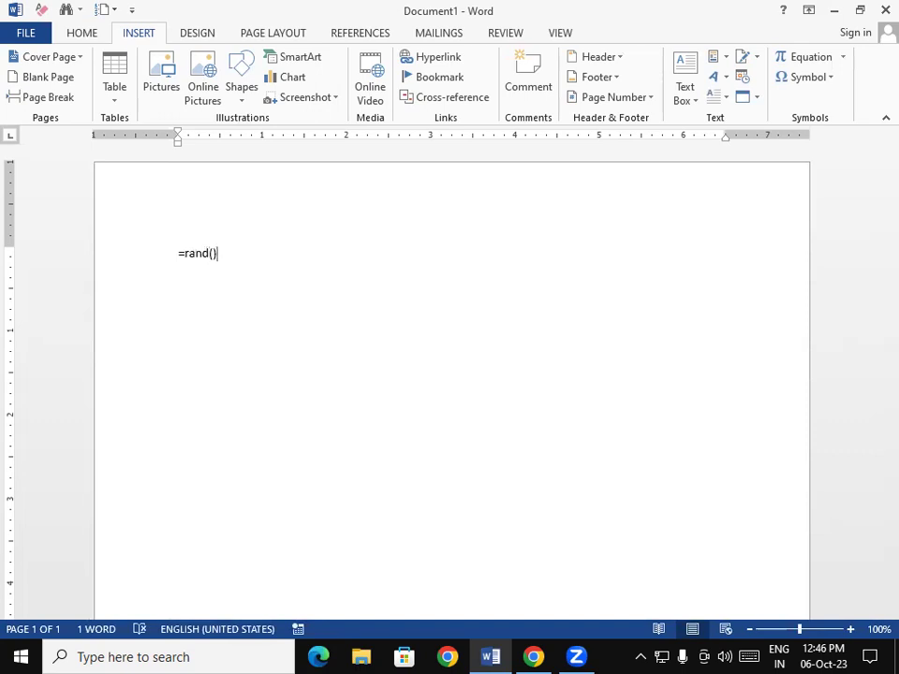
{"action": "key", "text": "Return"}
- Comment on "Online Video, you can" in the first paragraph with the text "ttttttt" and close the revisions list
{"action": "left_click_drag", "start_coordinate": [581, 254], "coordinate": [698, 254]}
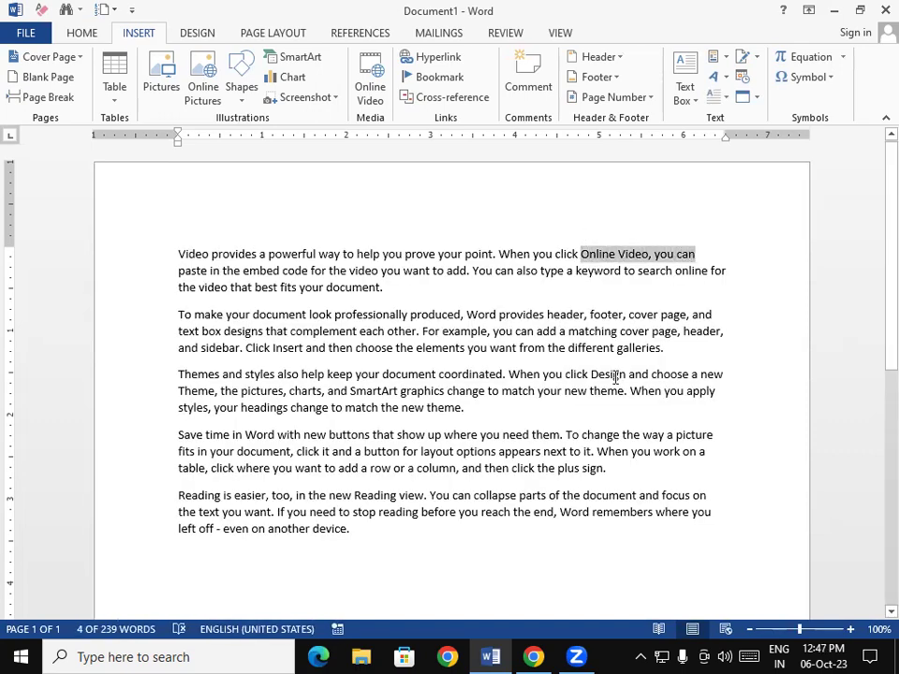
{"action": "left_click", "coordinate": [528, 77]}
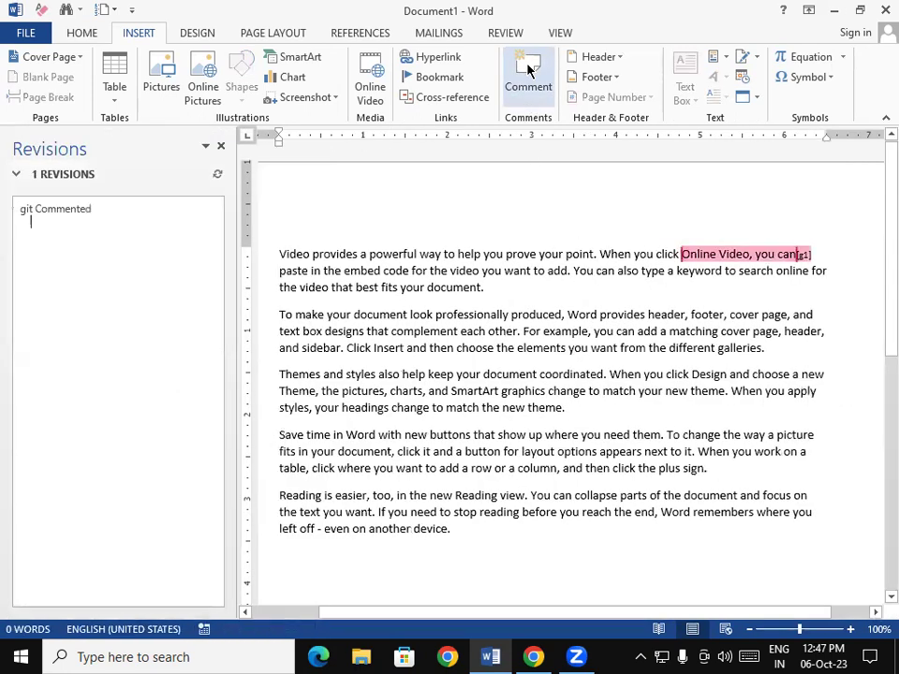
{"action": "type", "text": "ttttttt"}
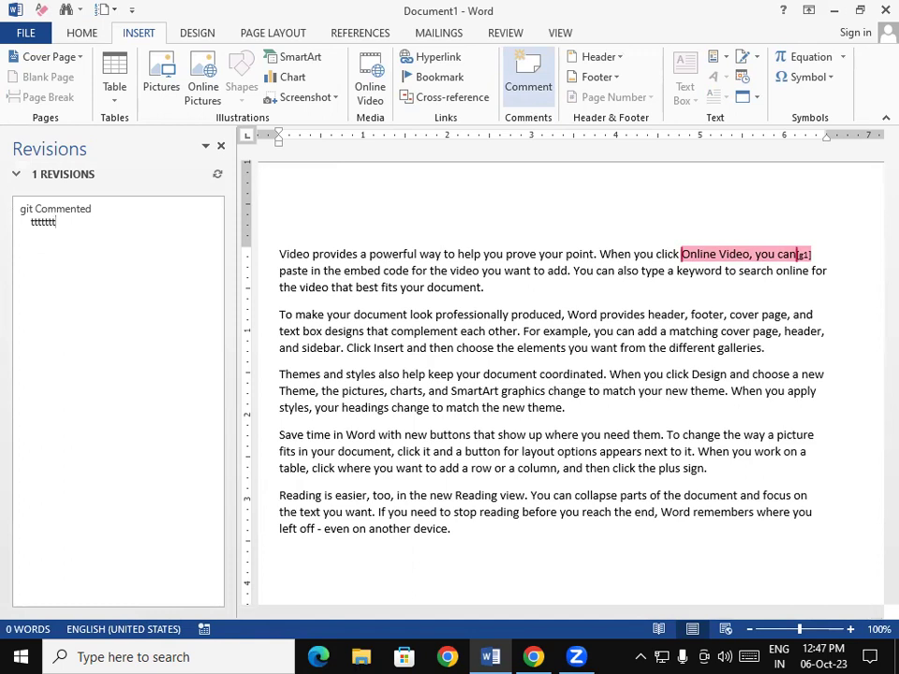
{"action": "left_click", "coordinate": [470, 373]}
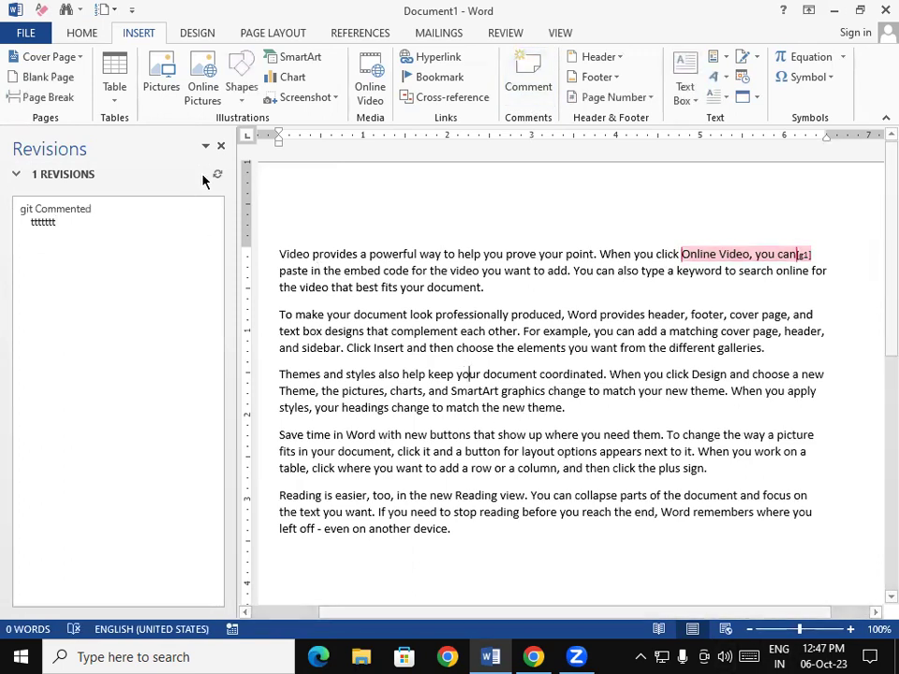
{"action": "left_click", "coordinate": [221, 146]}
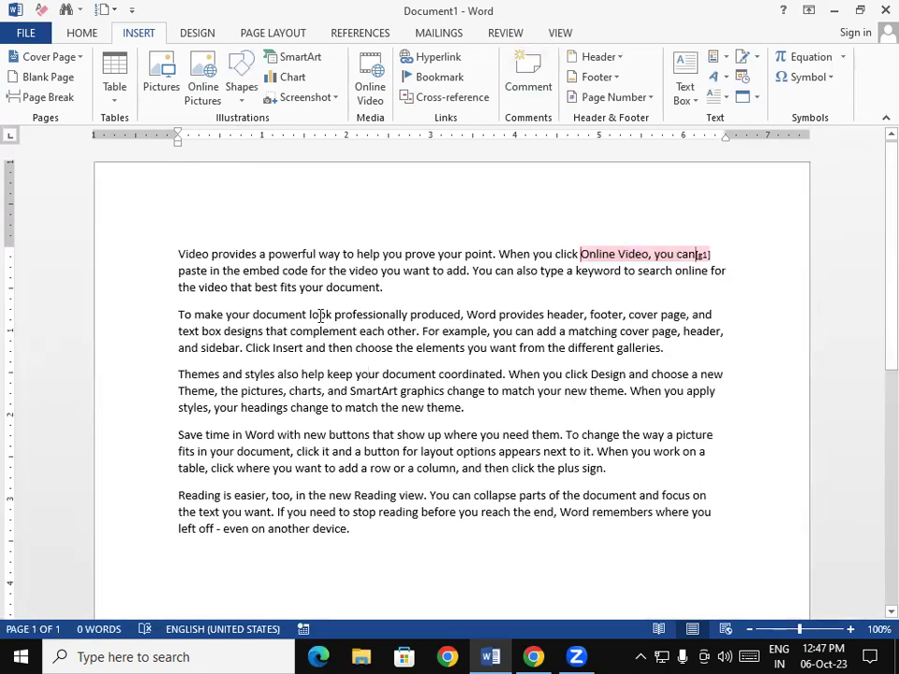
- Enter "hghgjjjg" as the comment on "Online Video, you can", comment "gtrtyht" on "Design and choose a new", and close the revisions list
{"action": "left_click_drag", "start_coordinate": [618, 374], "coordinate": [741, 376]}
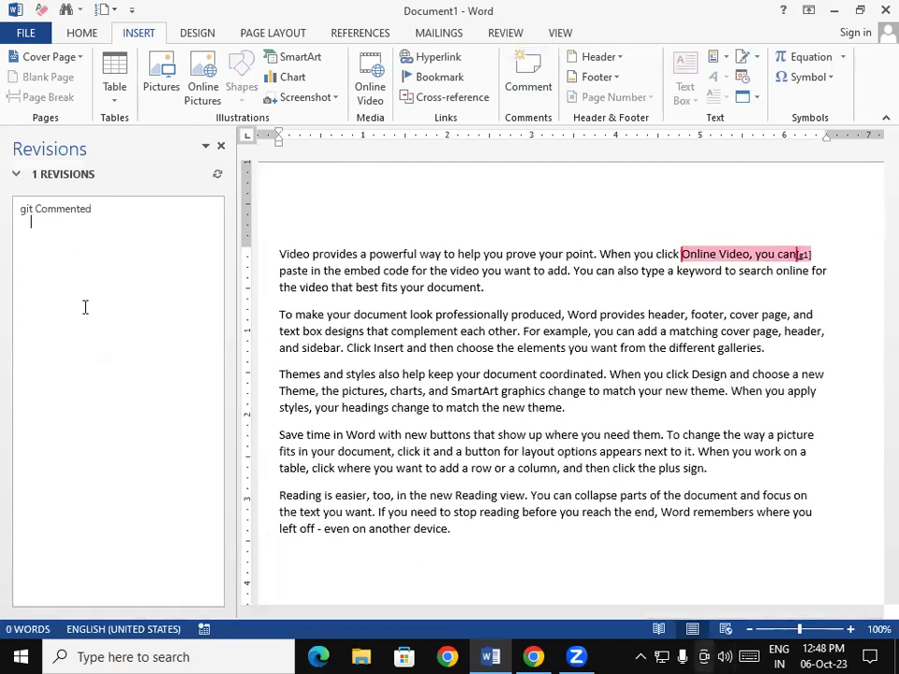
{"action": "type", "text": "hghgjjjg"}
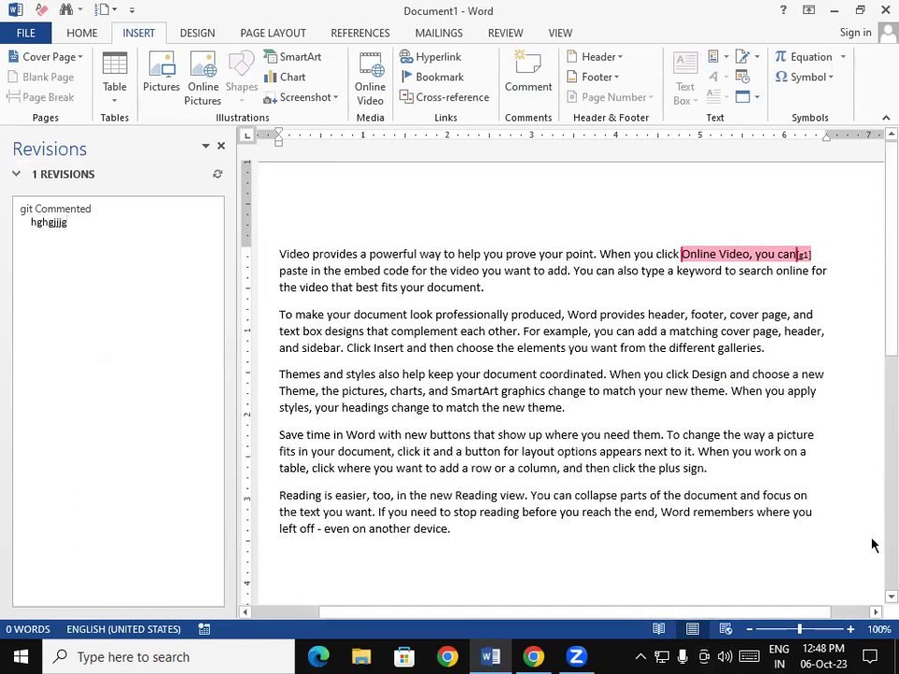
{"action": "left_click_drag", "start_coordinate": [722, 374], "coordinate": [830, 376]}
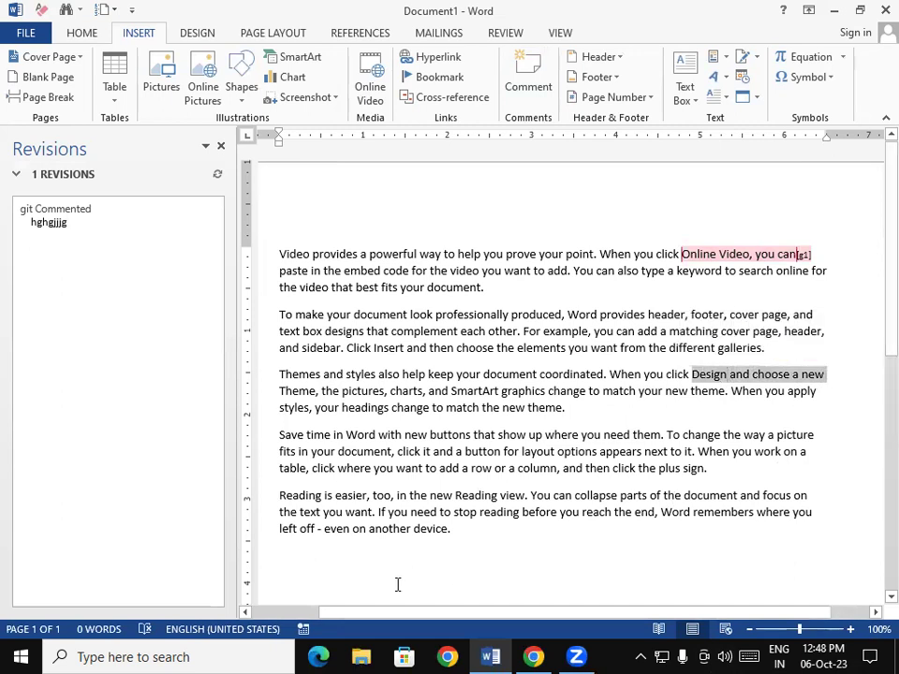
{"action": "left_click", "coordinate": [542, 93]}
{"action": "type", "text": "gtrtyht"}
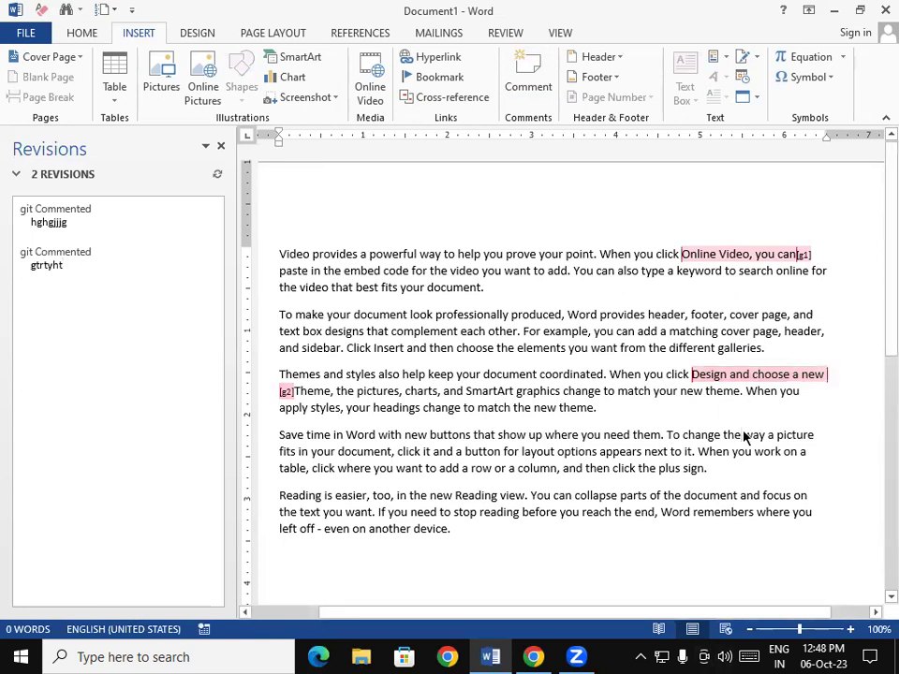
{"action": "left_click_drag", "start_coordinate": [727, 436], "coordinate": [759, 438]}
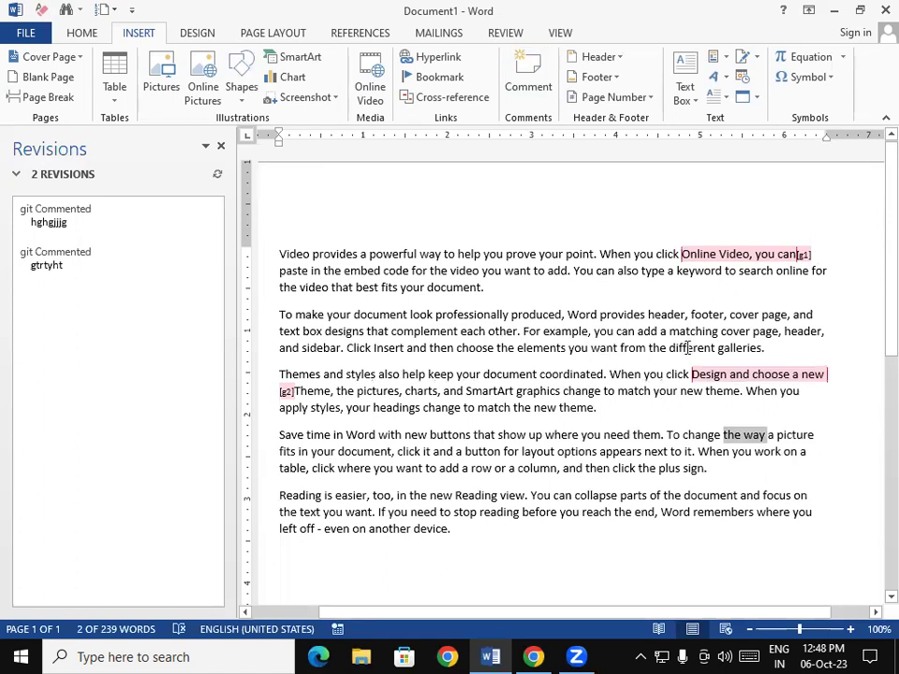
{"action": "left_click", "coordinate": [88, 222]}
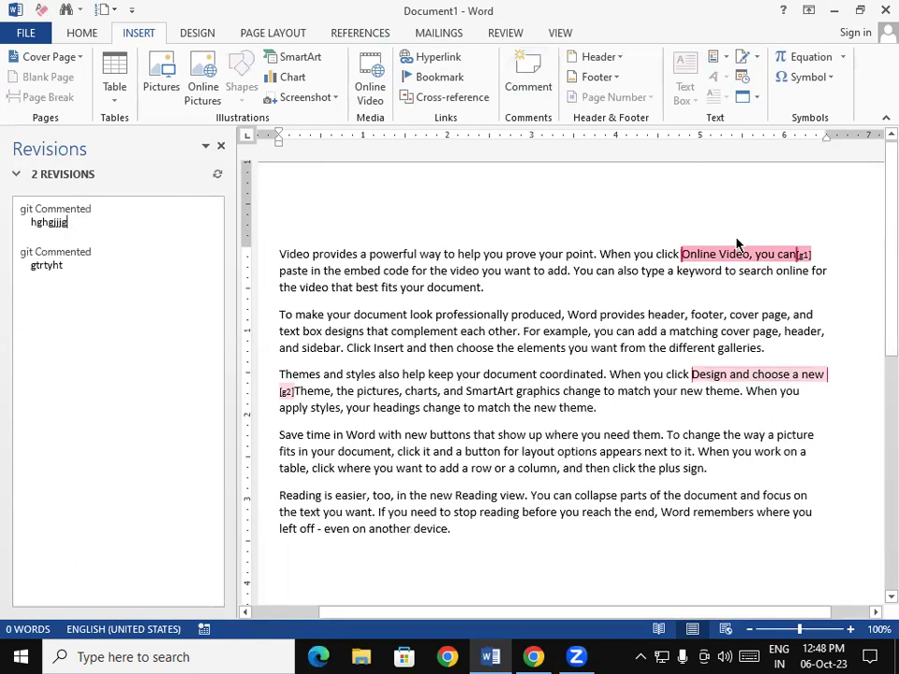
{"action": "left_click", "coordinate": [221, 146]}
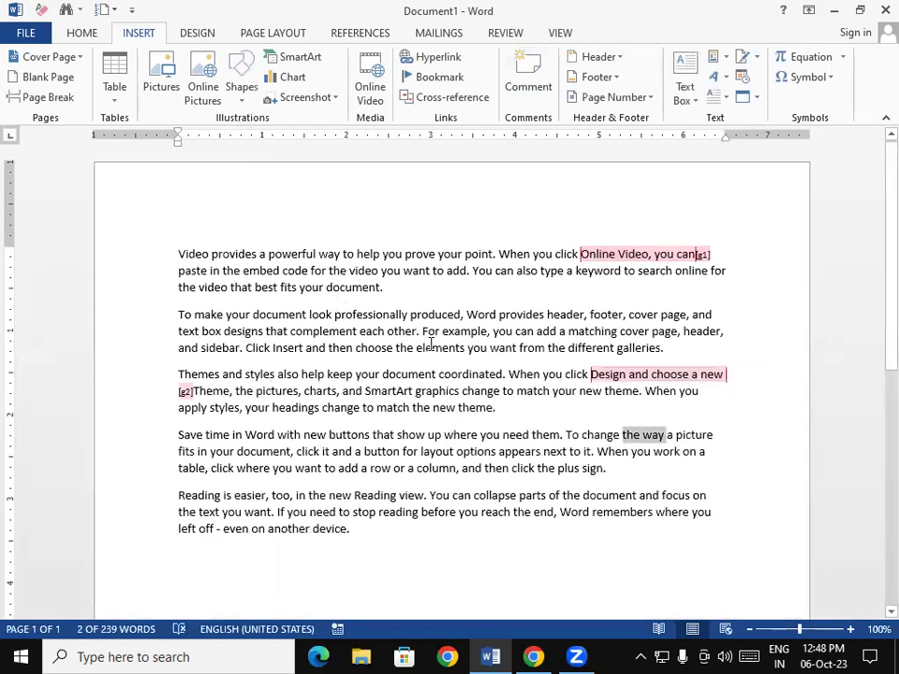
- Undo the edits back to the =rand() line, then regenerate the sample text and close the revisions list
{"action": "key", "text": "ctrl+z"}
{"action": "key", "text": "ctrl+z"}
{"action": "key", "text": "ctrl+z"}
{"action": "key", "text": "ctrl+z"}
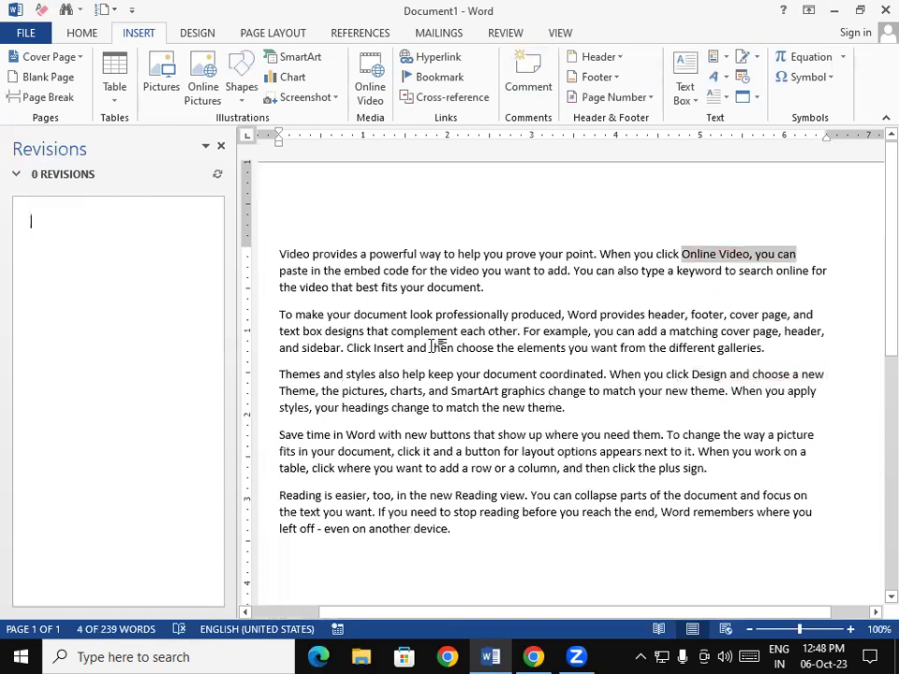
{"action": "key", "text": "ctrl+z"}
{"action": "key", "text": "ctrl+z"}
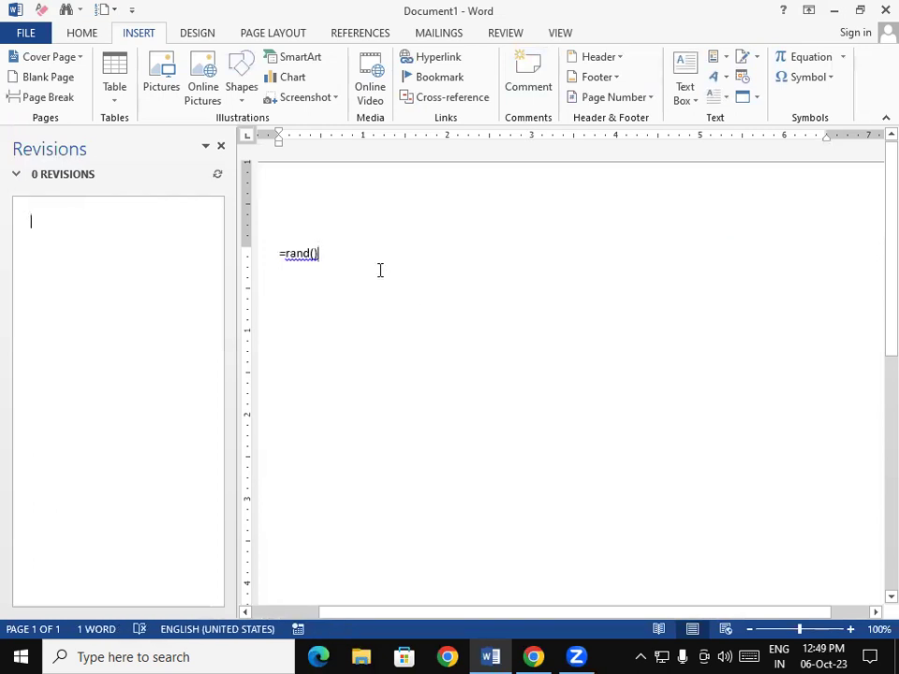
{"action": "key", "text": "Return"}
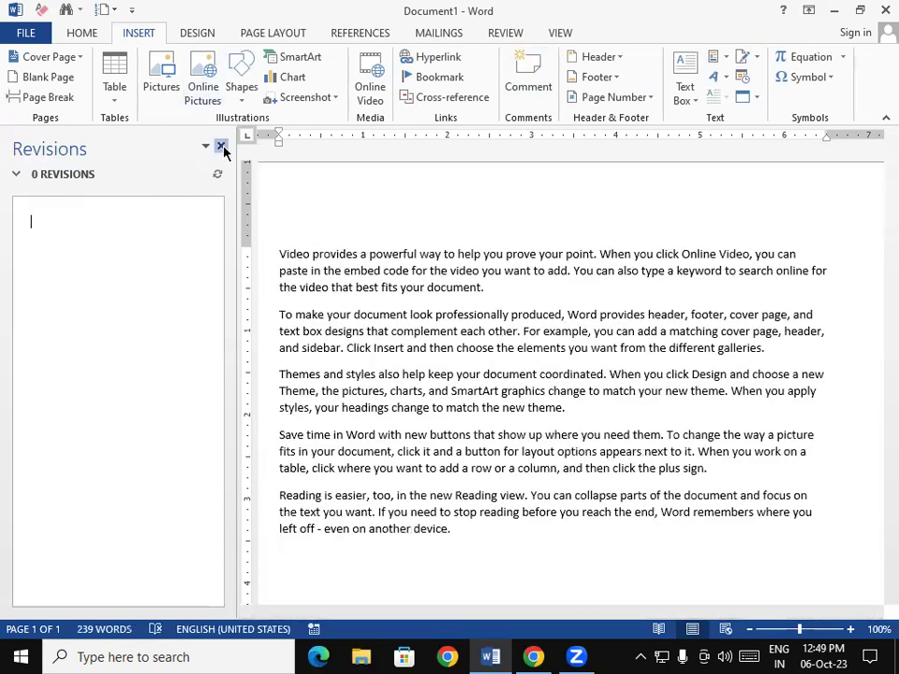
{"action": "left_click", "coordinate": [222, 147]}
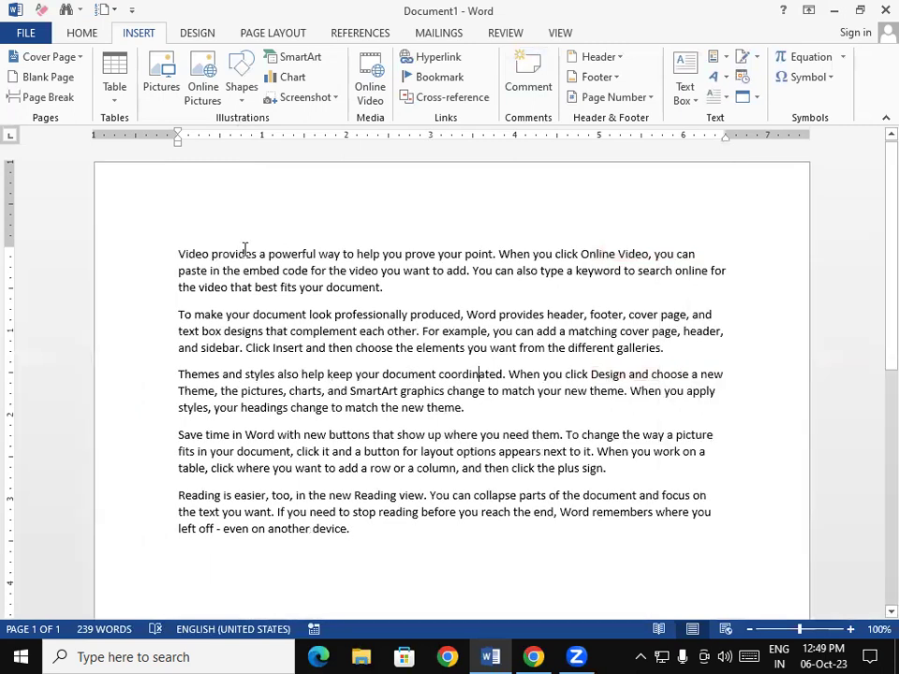
- Attach a comment reading "very nice" to the whole first line of the first paragraph
{"action": "left_click_drag", "start_coordinate": [172, 253], "coordinate": [698, 253]}
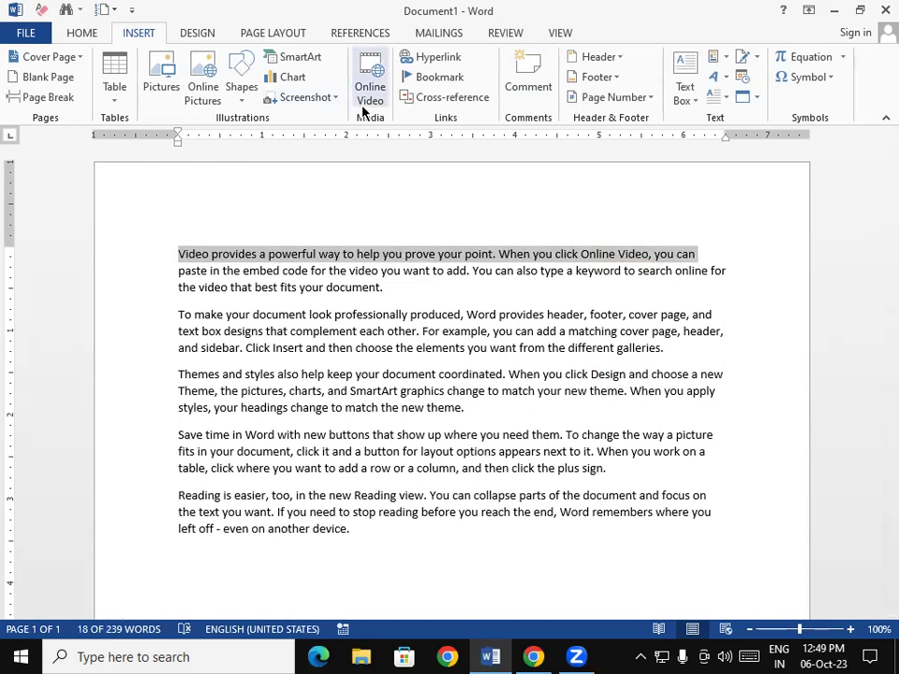
{"action": "left_click", "coordinate": [527, 89]}
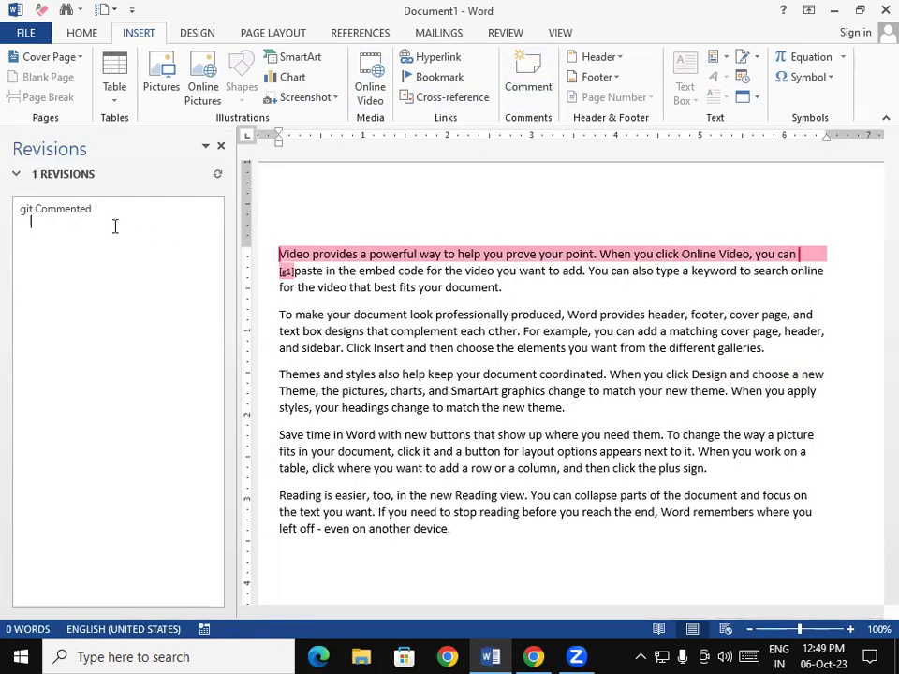
{"action": "type", "text": "very nice"}
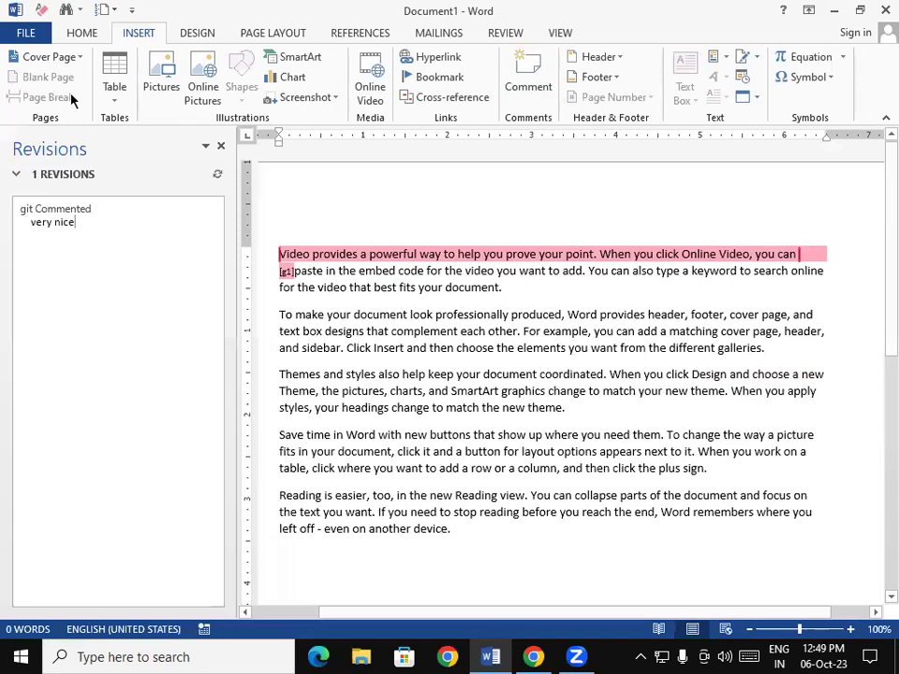
- Save the document to the Desktop as a Word Document named "comment" and return to the editing view
{"action": "left_click", "coordinate": [28, 33]}
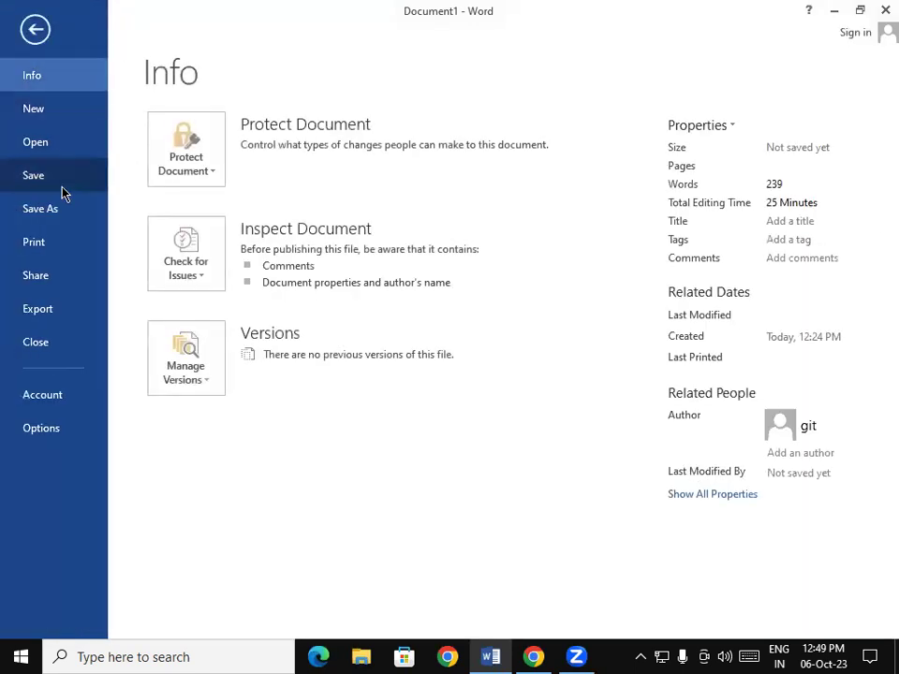
{"action": "left_click", "coordinate": [62, 188]}
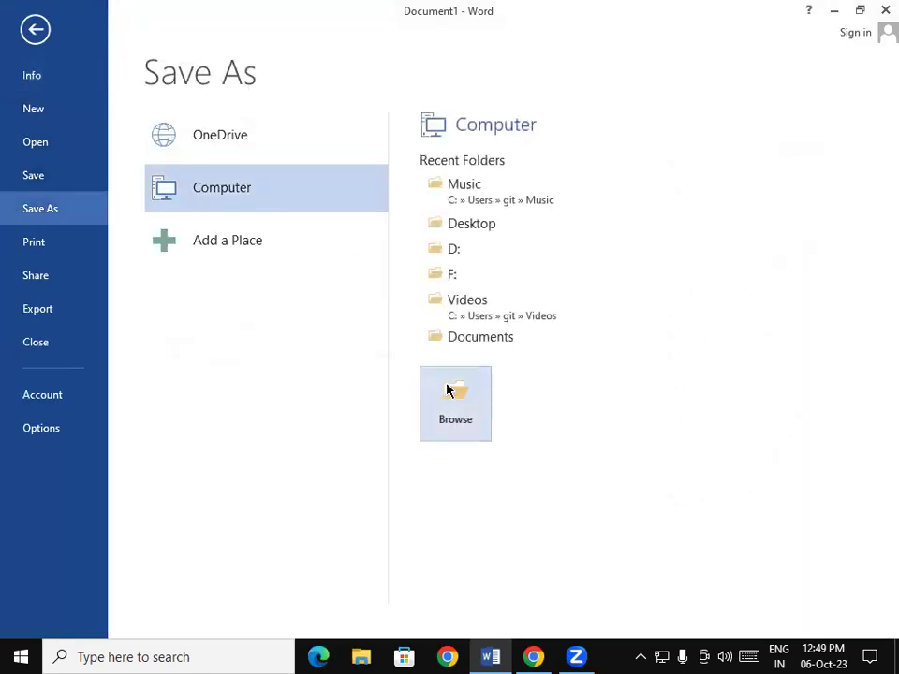
{"action": "left_click", "coordinate": [454, 394]}
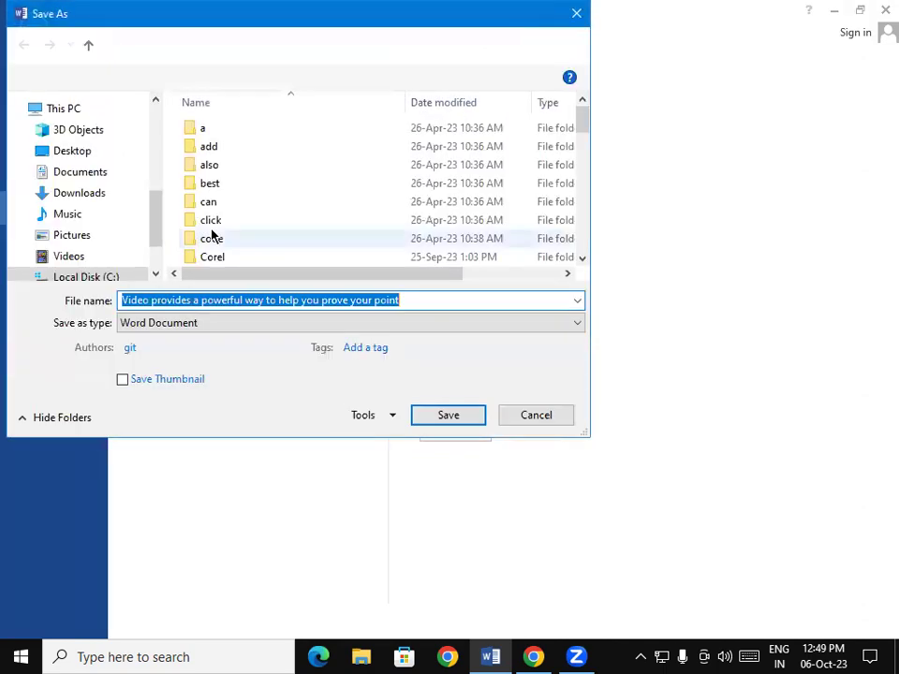
{"action": "left_click_drag", "start_coordinate": [151, 238], "coordinate": [96, 115]}
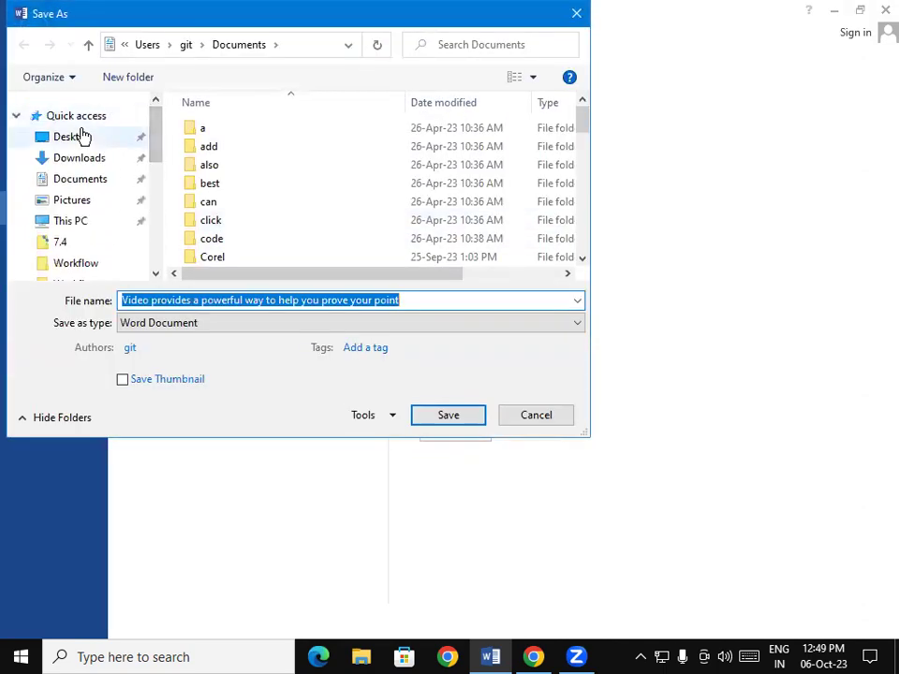
{"action": "left_click", "coordinate": [82, 137]}
{"action": "triple_click", "coordinate": [438, 301]}
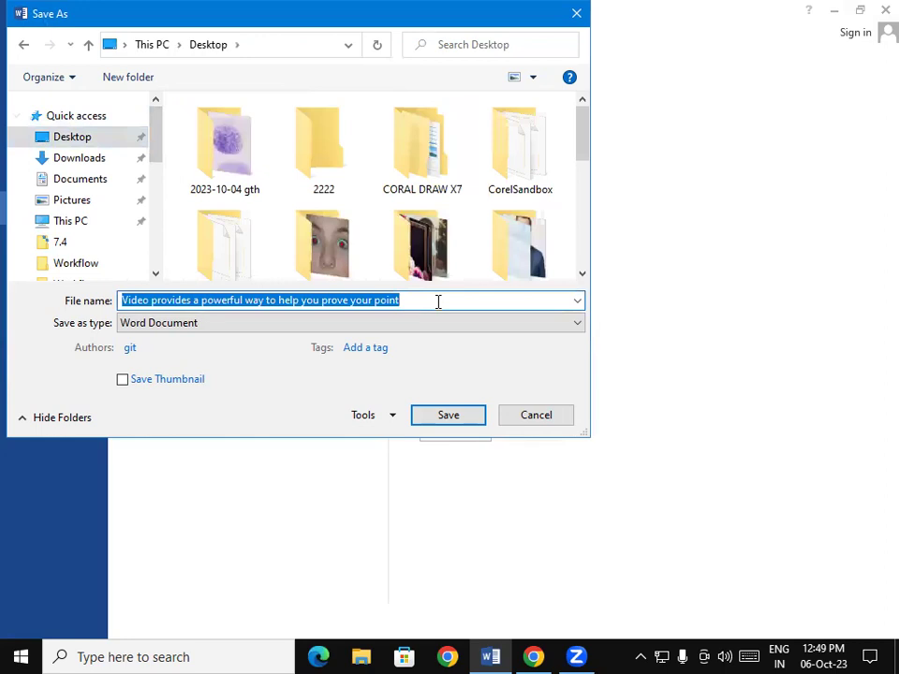
{"action": "type", "text": "con"}
{"action": "key", "text": "BackSpace"}
{"action": "type", "text": "m"}
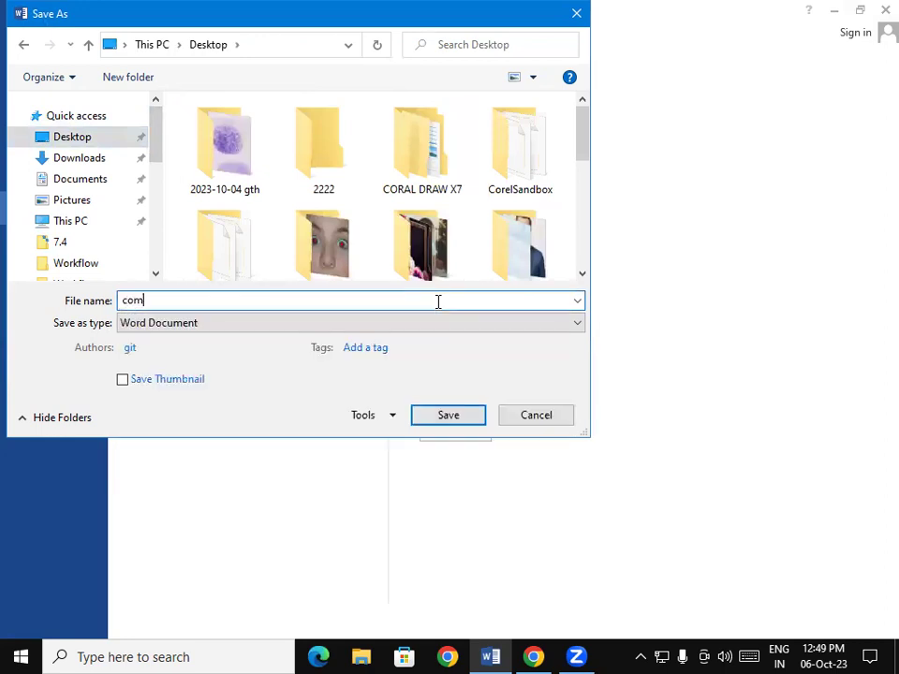
{"action": "type", "text": "ment"}
{"action": "left_click", "coordinate": [466, 420]}
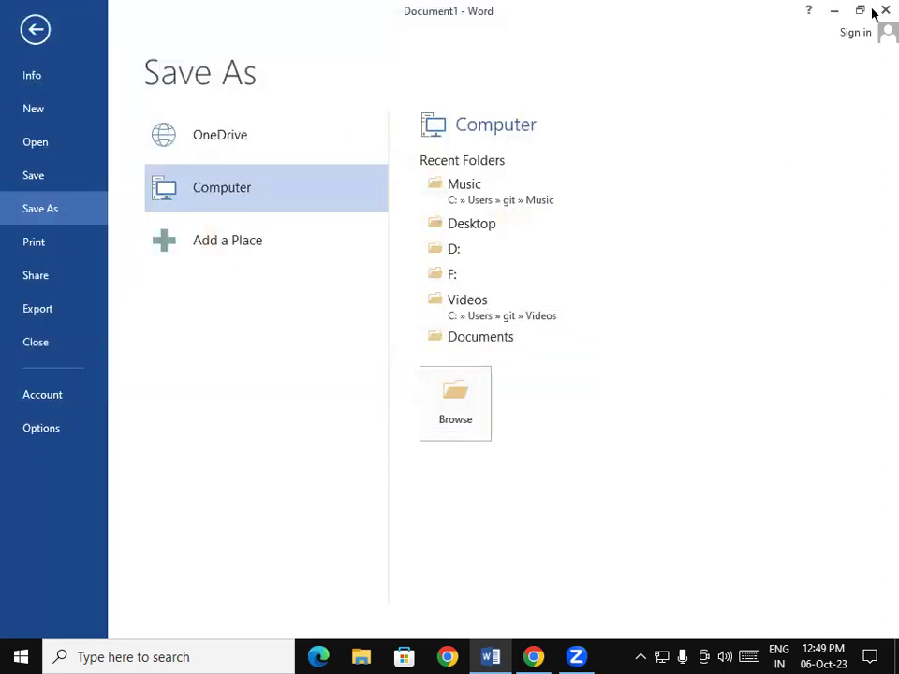
{"action": "left_click", "coordinate": [35, 29]}
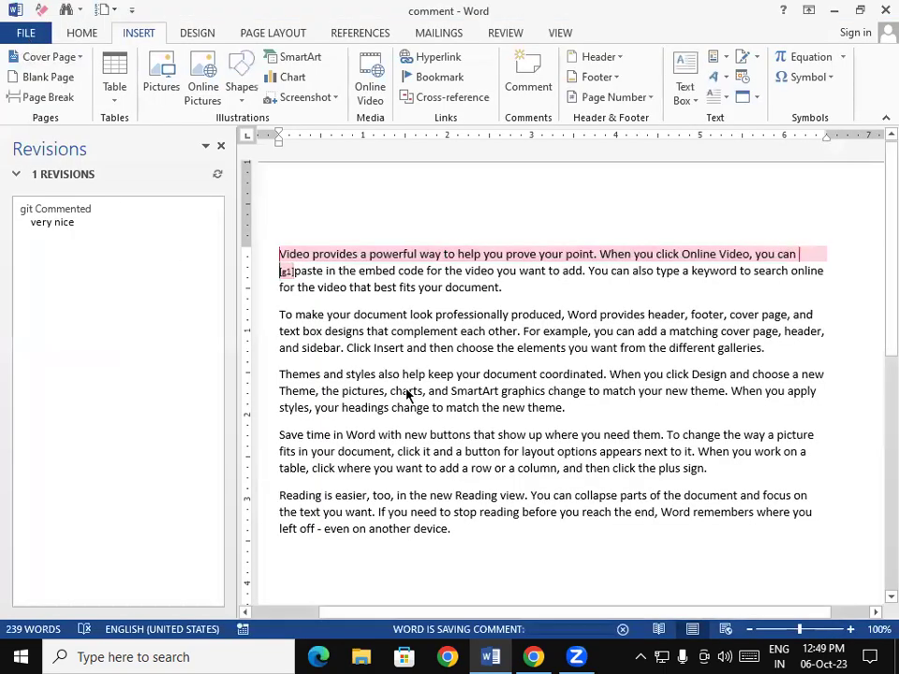
- Close the document and reopen the "comment" file from the refreshed desktop
{"action": "left_click", "coordinate": [873, 7]}
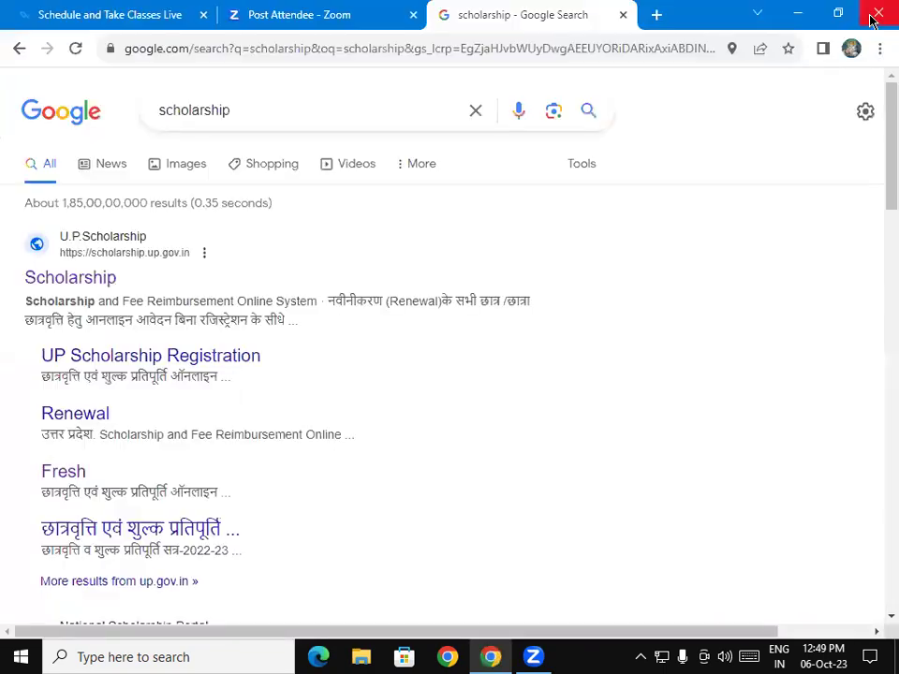
{"action": "left_click", "coordinate": [799, 18]}
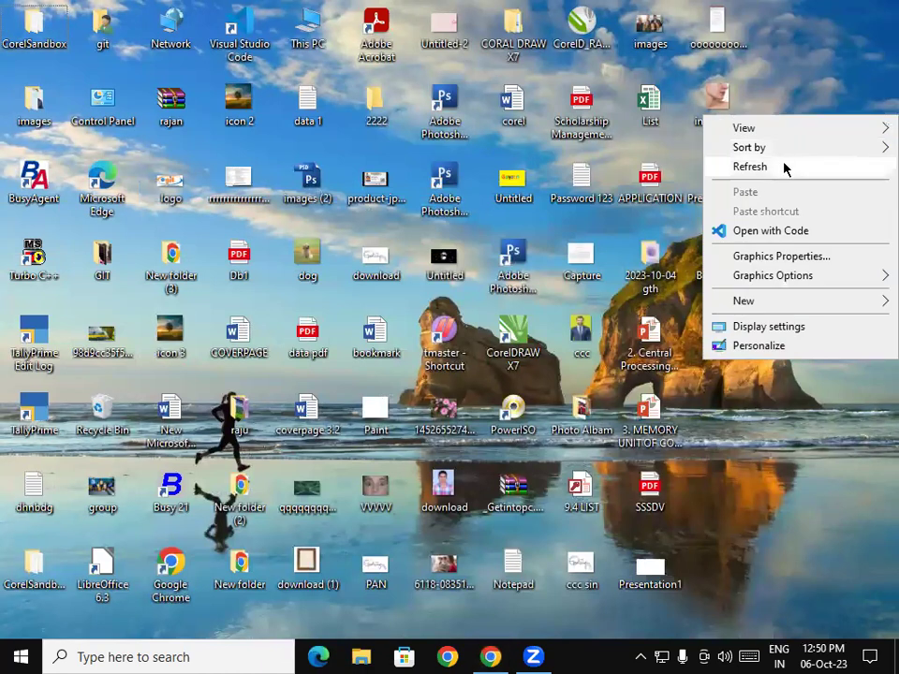
{"action": "left_click", "coordinate": [785, 167]}
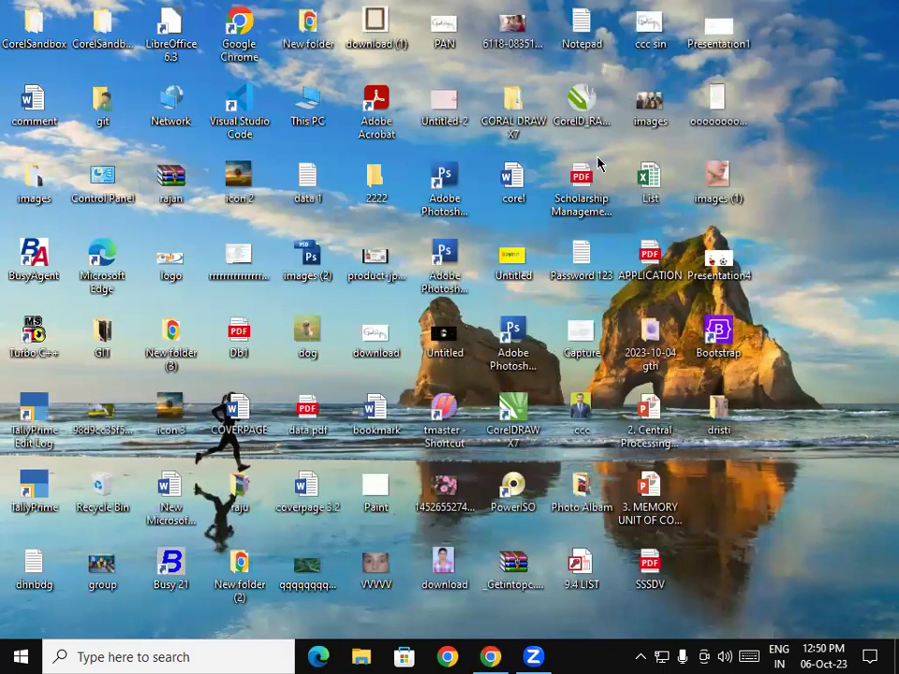
{"action": "left_click", "coordinate": [33, 103]}
{"action": "double_click", "coordinate": [32, 103]}
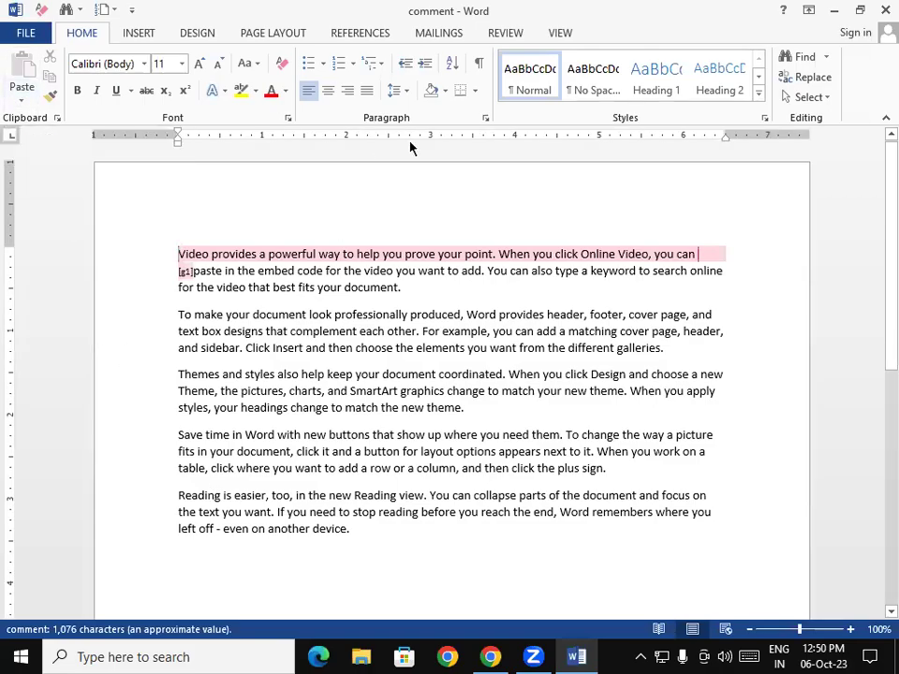
- Display the comment attached to the highlighted first line of the reopened document
{"action": "left_click", "coordinate": [517, 35]}
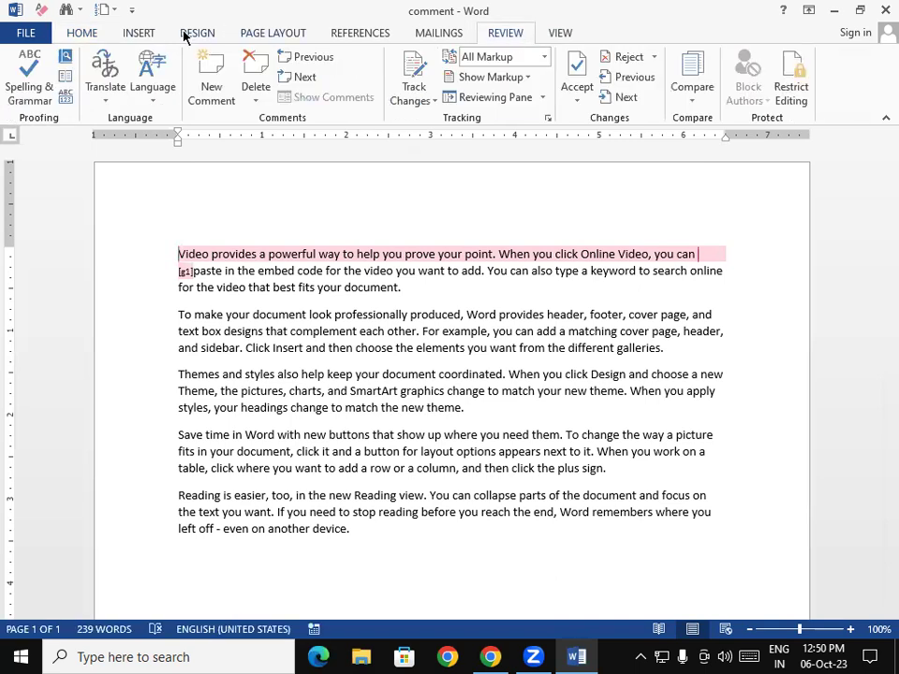
{"action": "left_click", "coordinate": [140, 34]}
{"action": "mouse_move", "coordinate": [192, 254]}
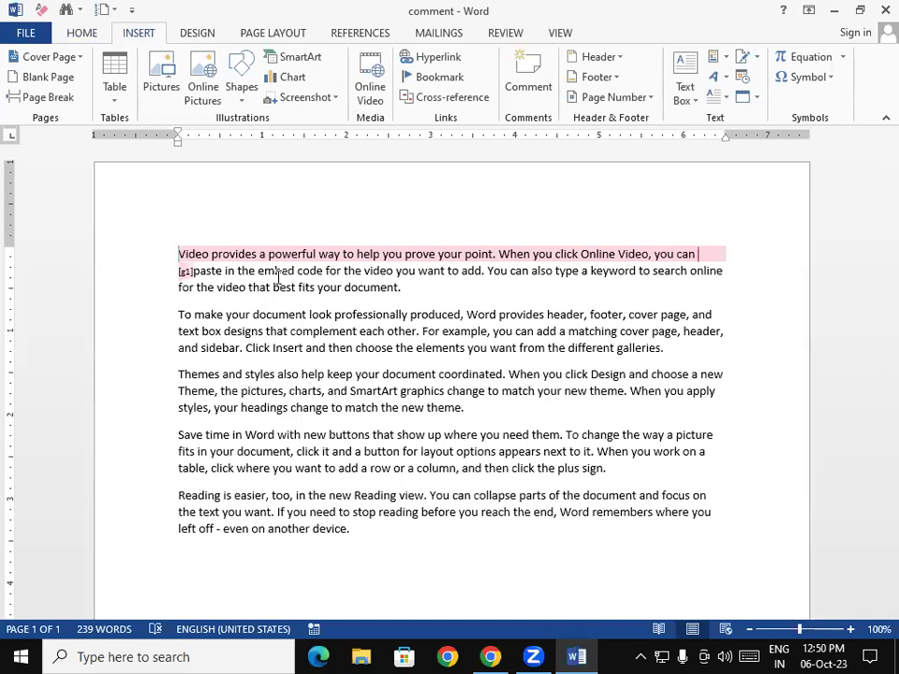
{"action": "mouse_move", "coordinate": [251, 255]}
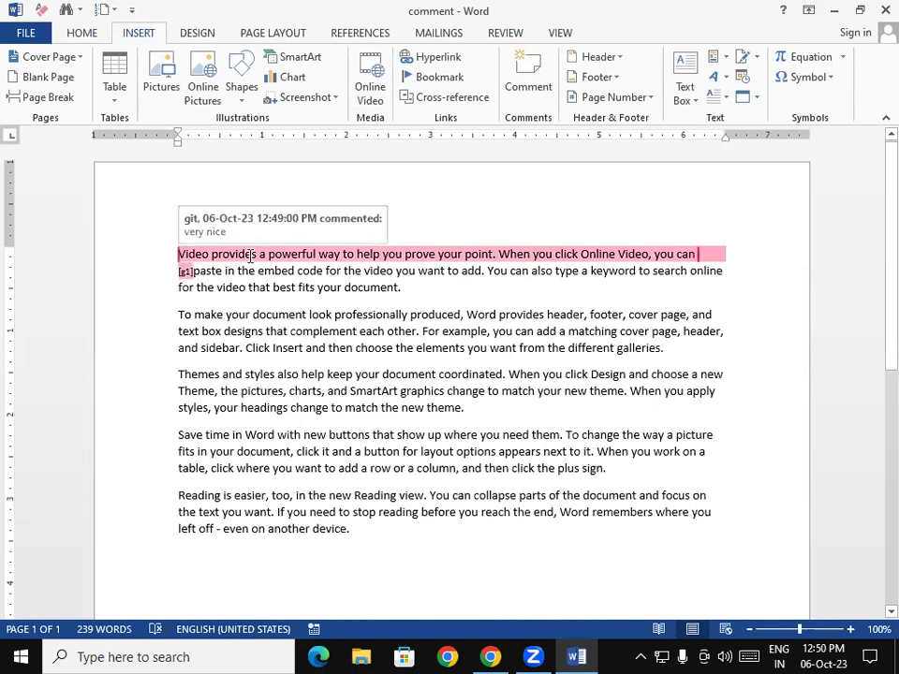